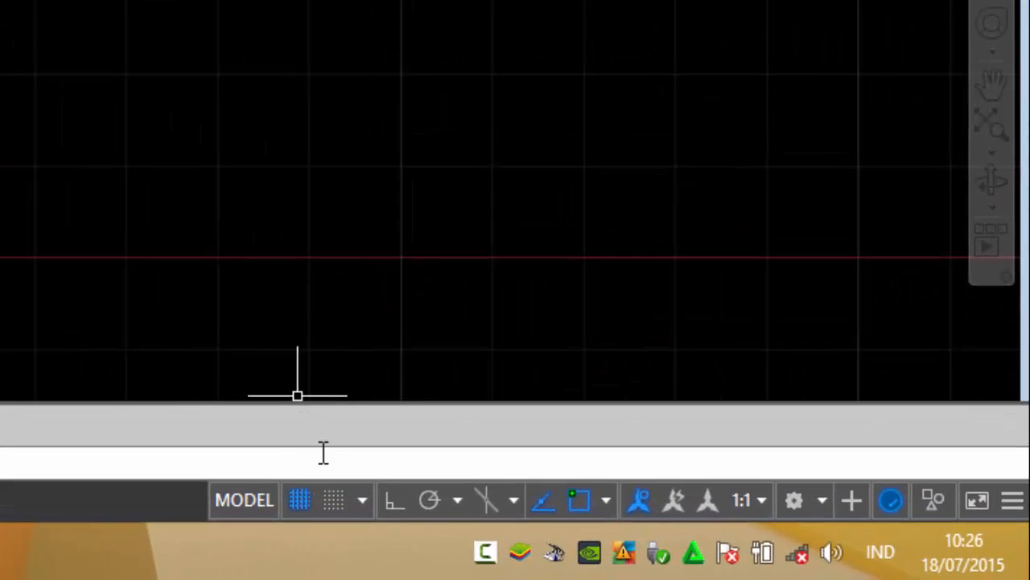
- Turn on snap mode so the cursor locks to the drawing grid
key(F9)
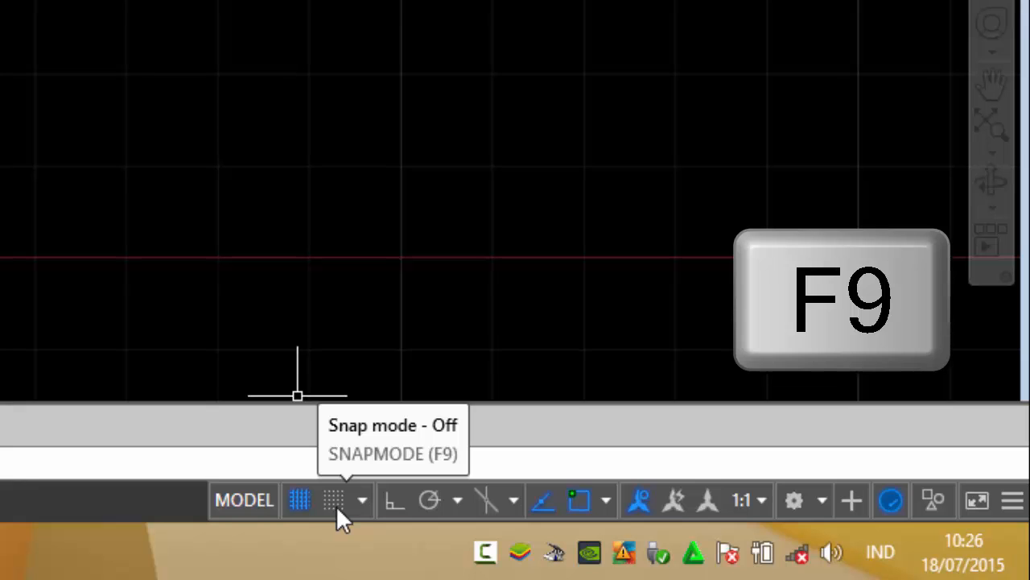
click(336, 507)
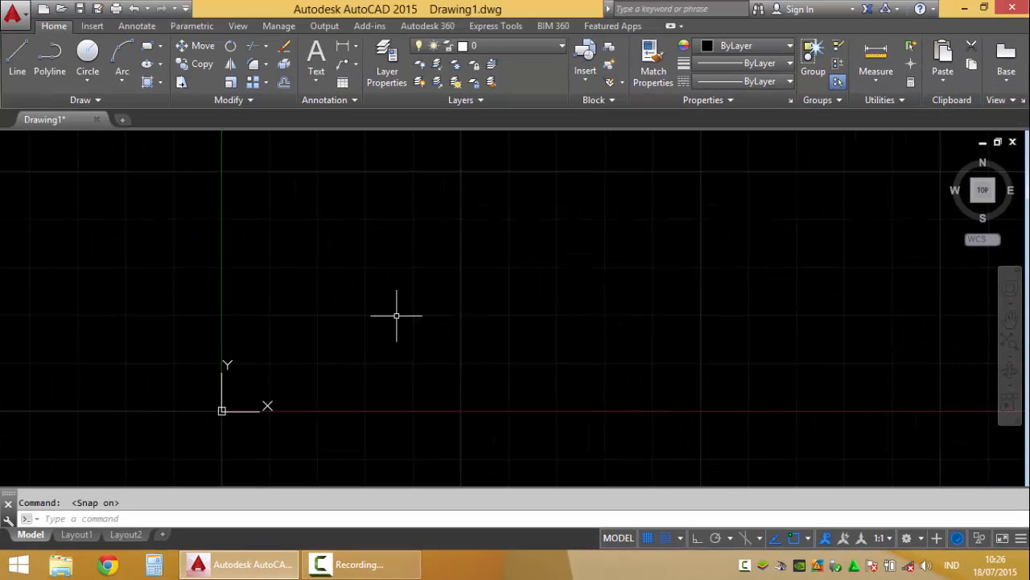
middle_drag(309, 316, 331, 349)
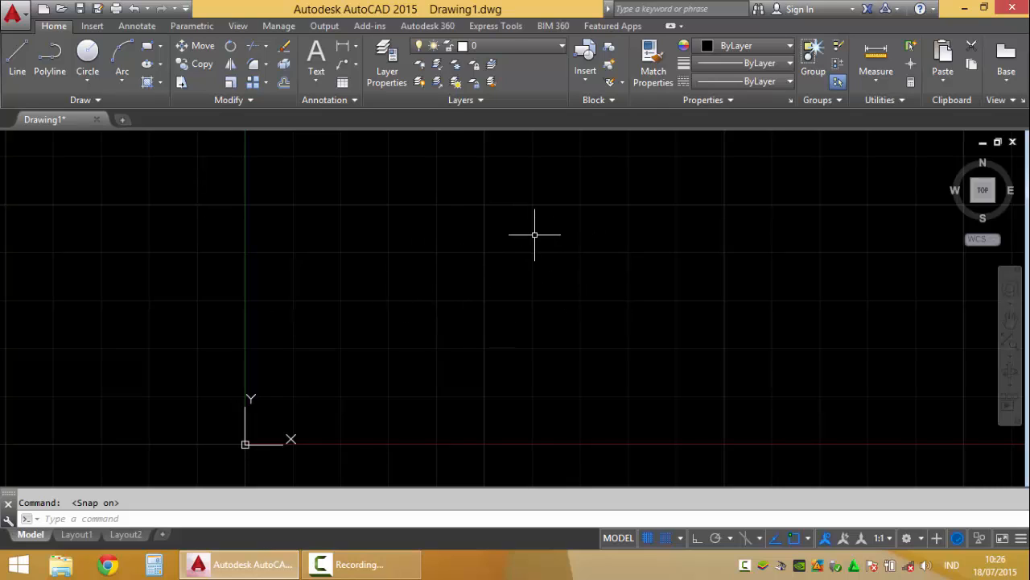
scroll(298, 426, up, 3)
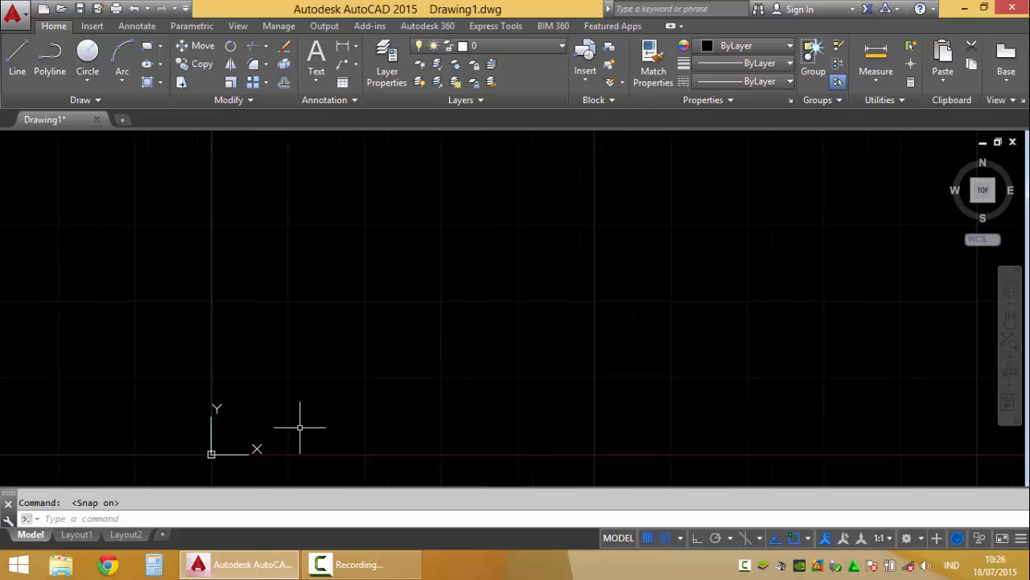
scroll(396, 381, down, 2)
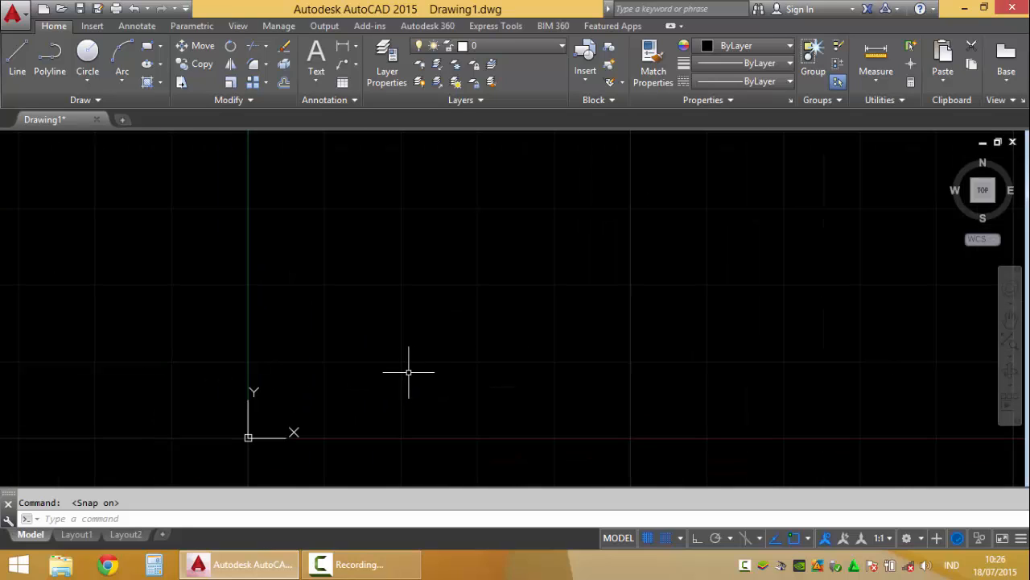
- Start the Point command and examine how the cursor jumps between grid positions near the origin
text(oin)
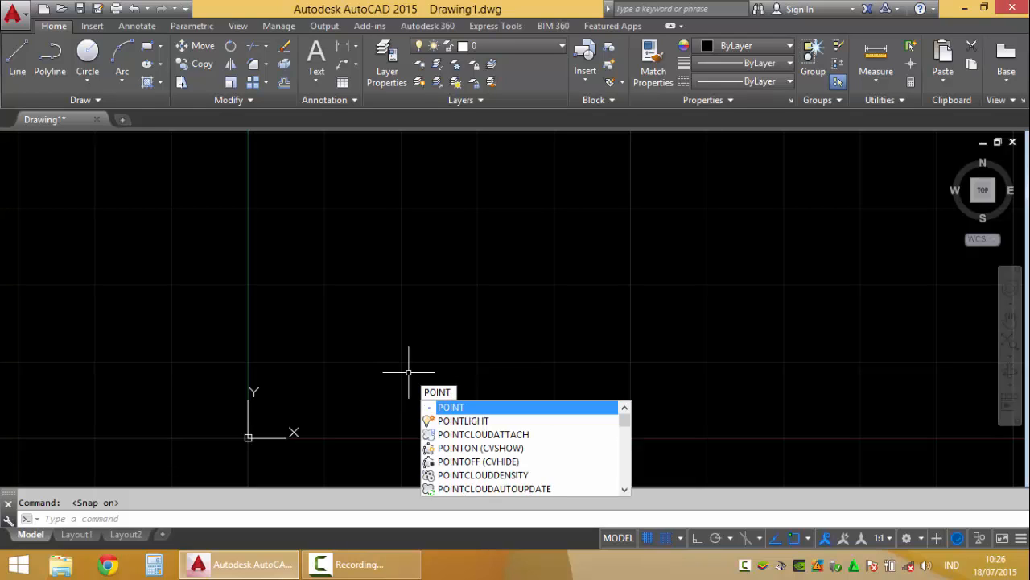
key(Return)
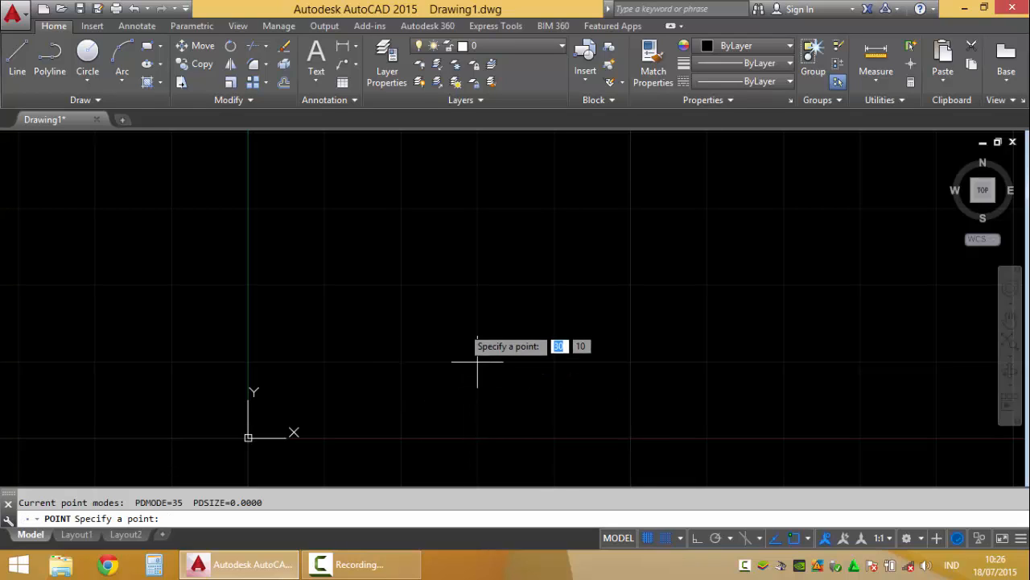
scroll(349, 271, down, 1)
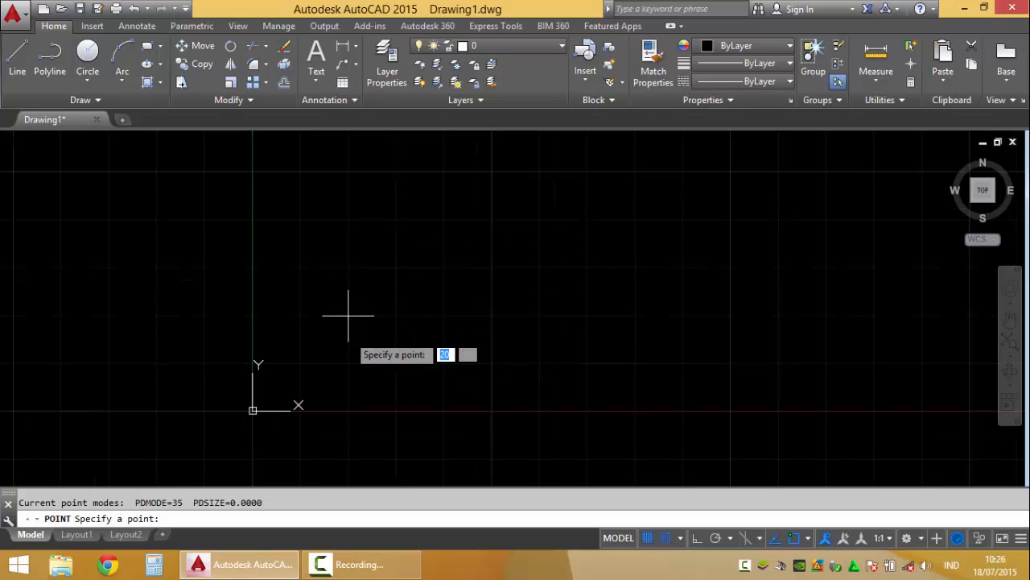
scroll(348, 364, down, 3)
scroll(471, 294, up, 2)
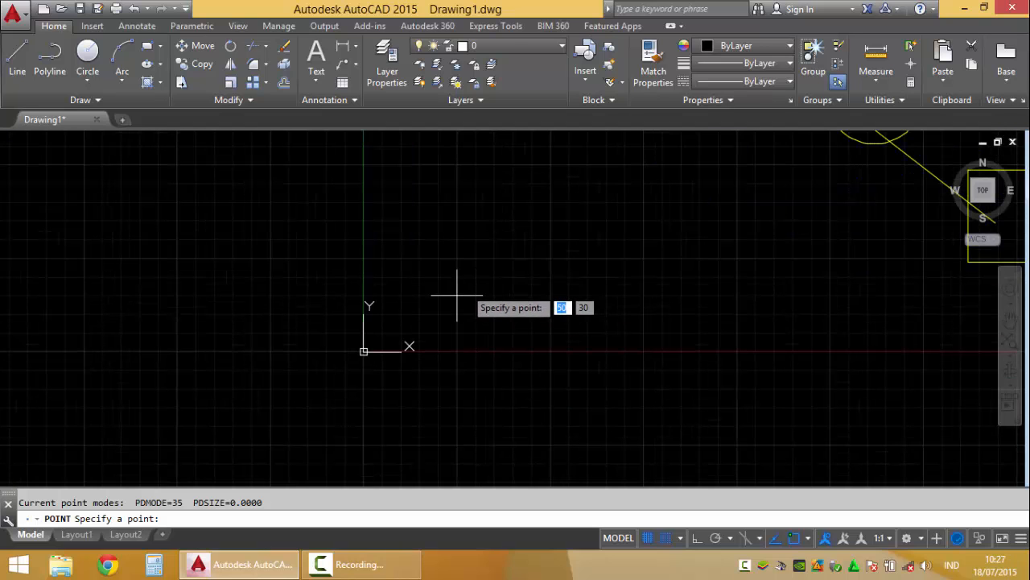
middle_drag(559, 241, 465, 298)
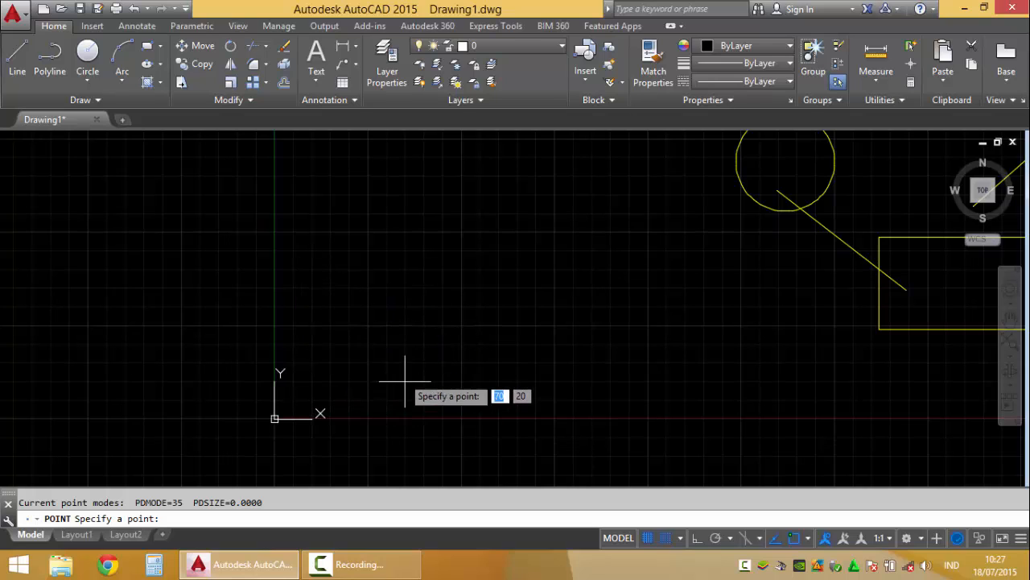
- Turn off snap mode while the Point command is running and bring the existing shapes into view
key(F9)
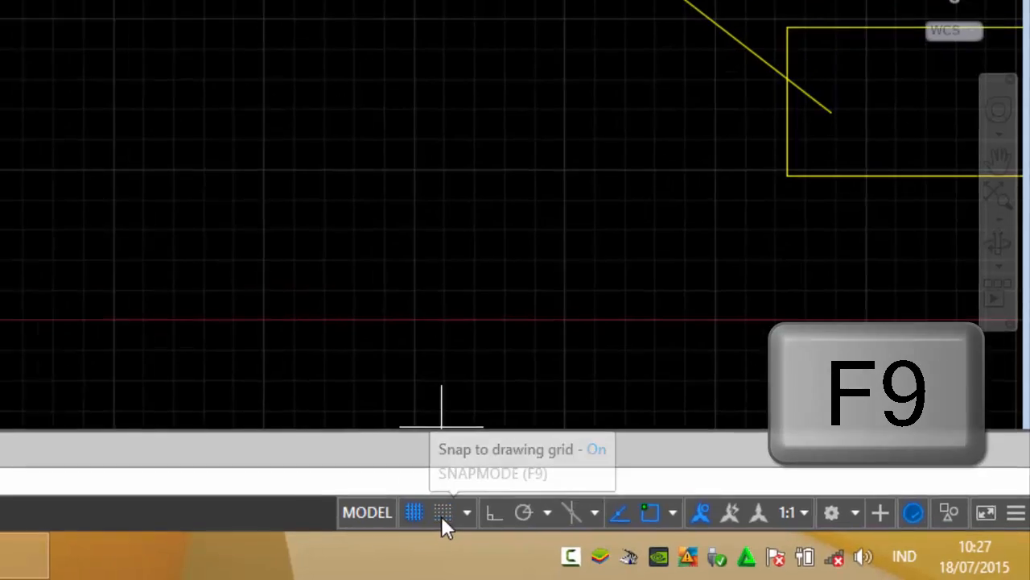
click(398, 507)
middle_drag(527, 359, 319, 362)
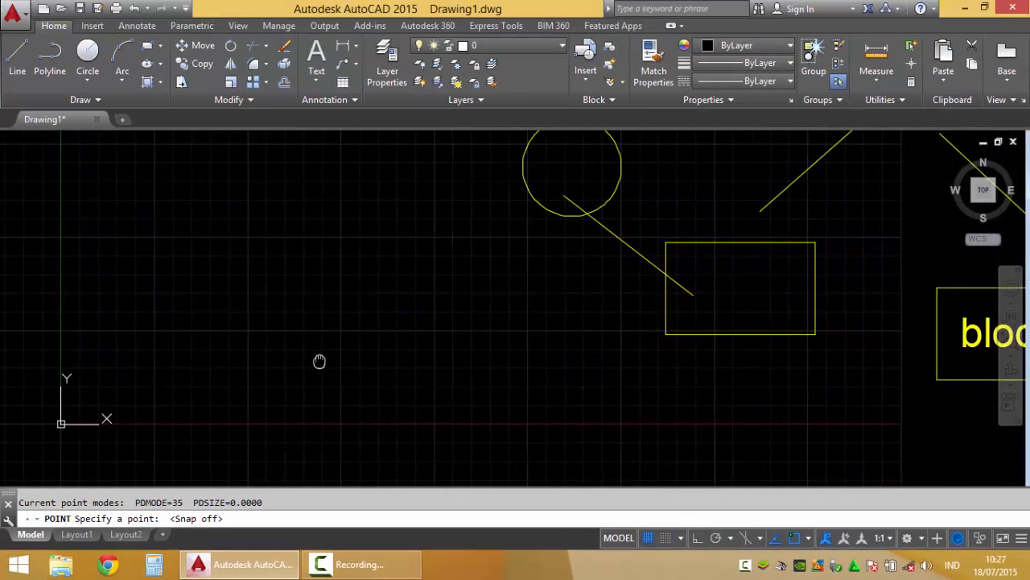
scroll(506, 345, down, 2)
middle_drag(519, 352, 282, 352)
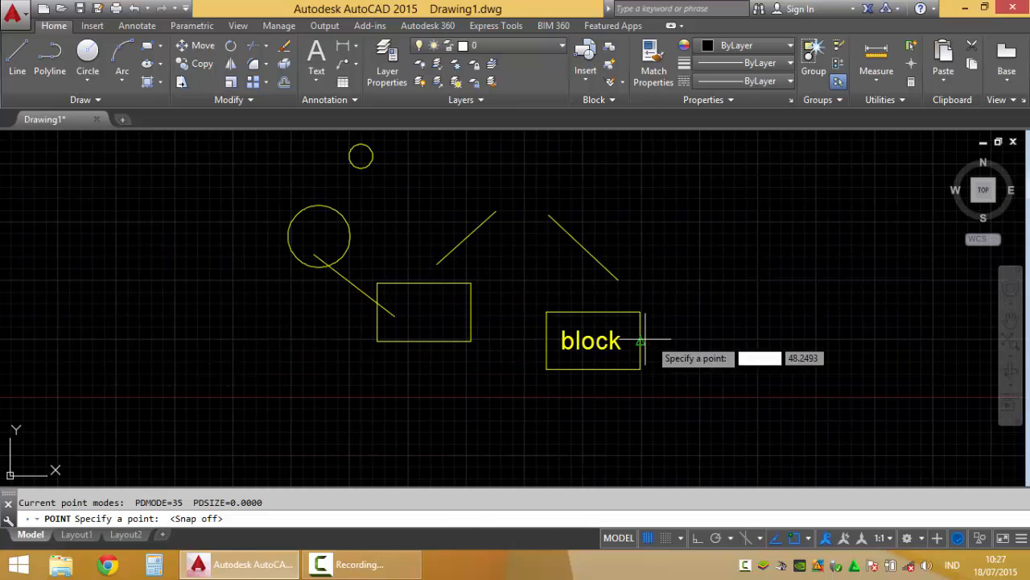
- Turn off the grid display and cancel the Point command
key(F7)
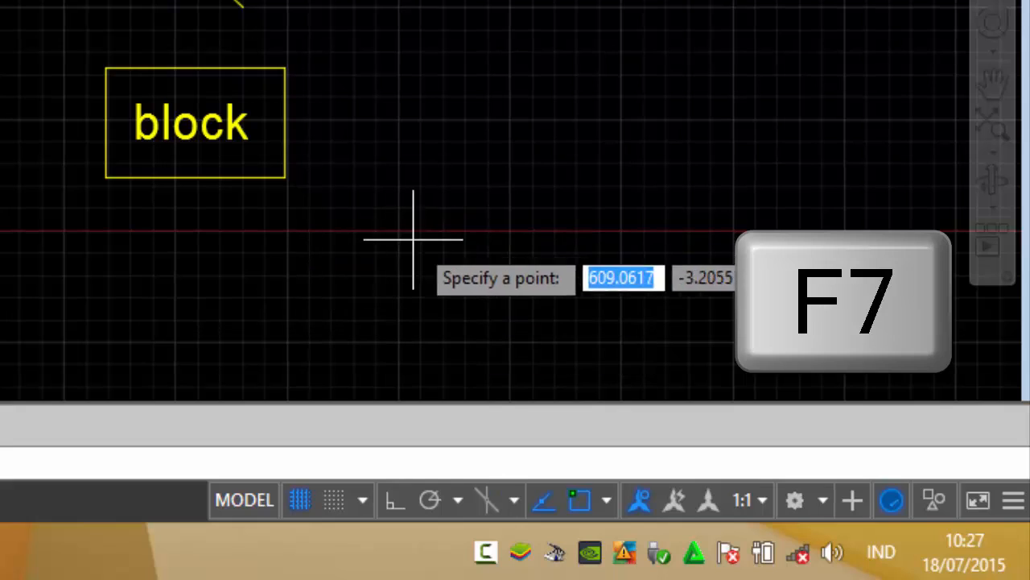
click(300, 500)
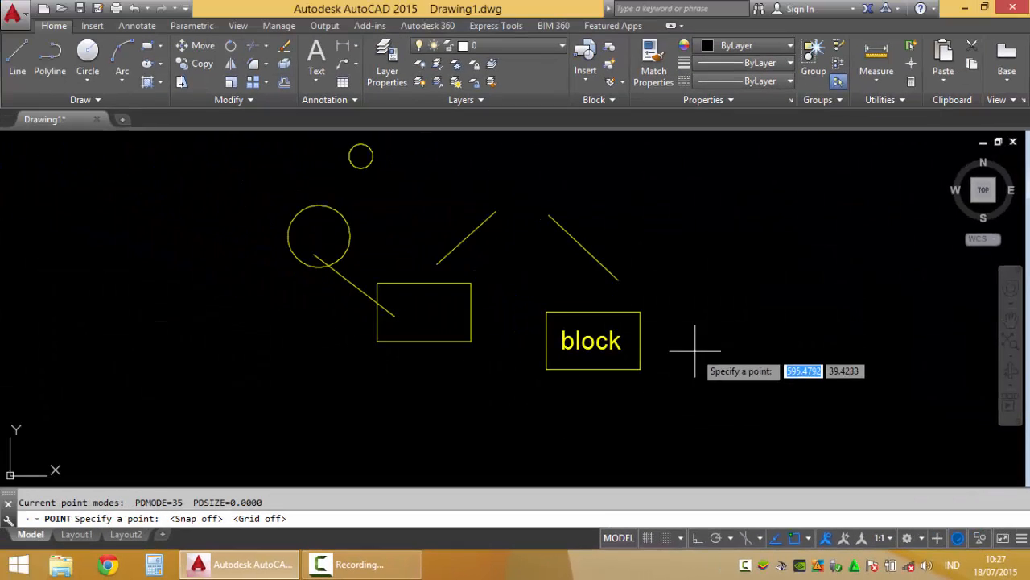
key(Escape)
- Start the Point command and check object snaps at one diagonal line's endpoint, the other's midpoint and the empty rectangle's upper corner
mouse_move(395, 165)
middle_down()
mouse_move(416, 221)
mouse_move(463, 266)
mouse_move(358, 197)
middle_up()
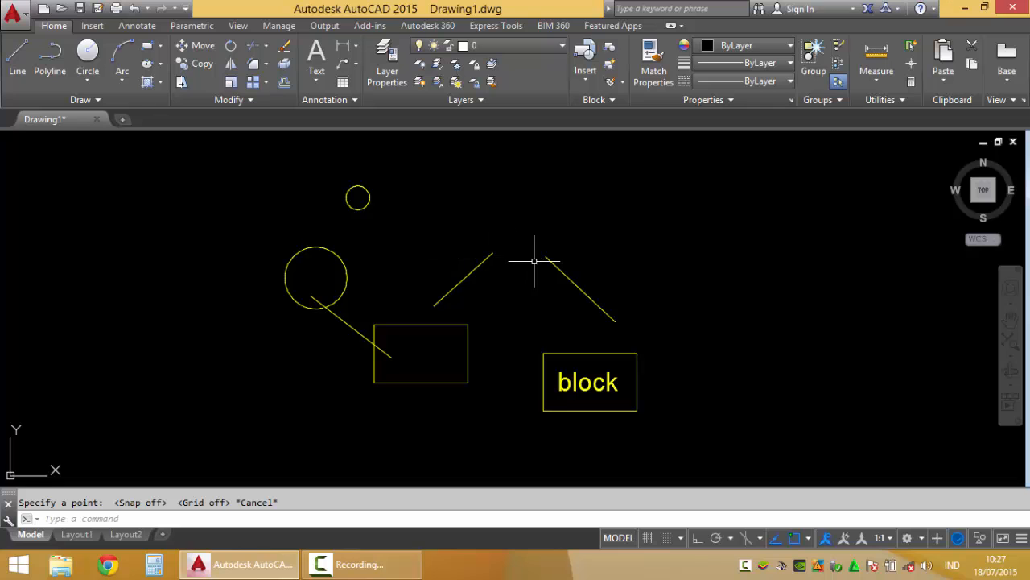
middle_drag(583, 259, 548, 257)
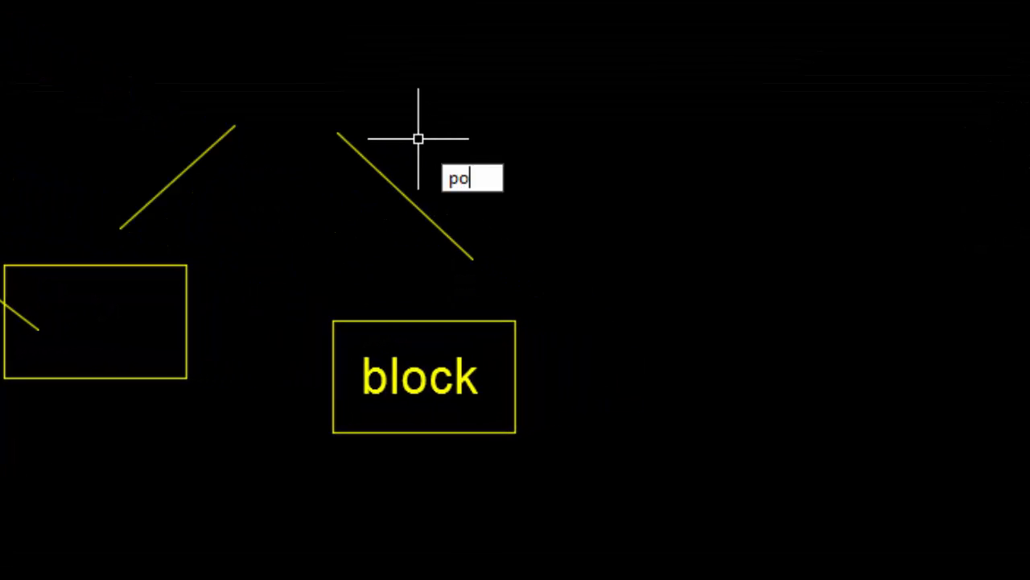
key(Return)
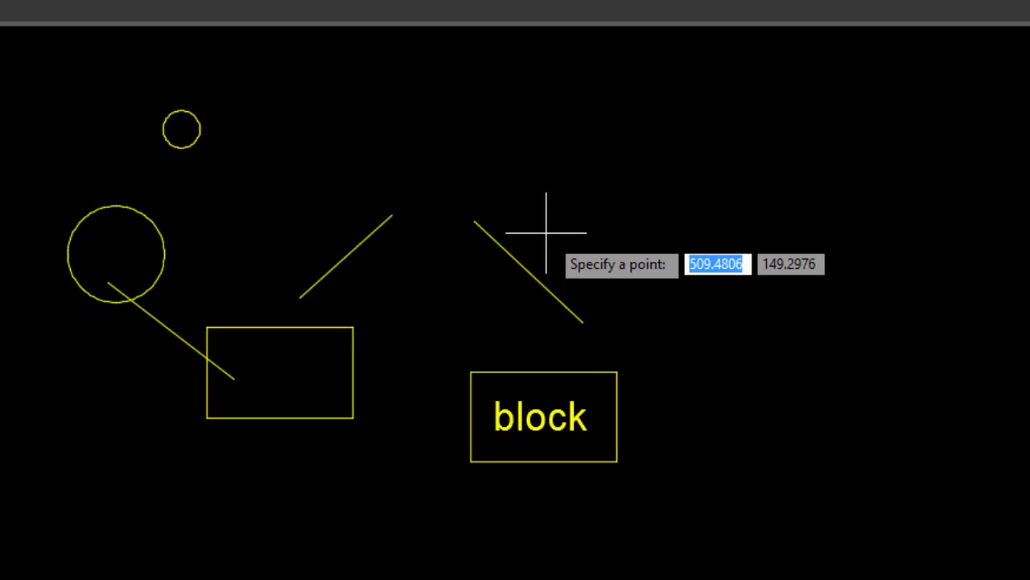
middle_drag(546, 232, 524, 226)
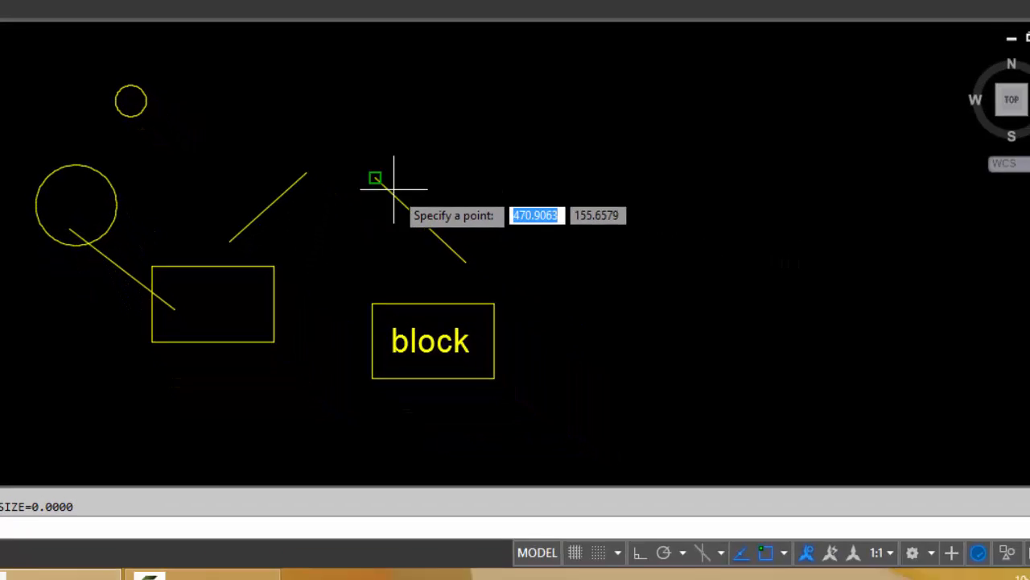
click(380, 180)
click(268, 208)
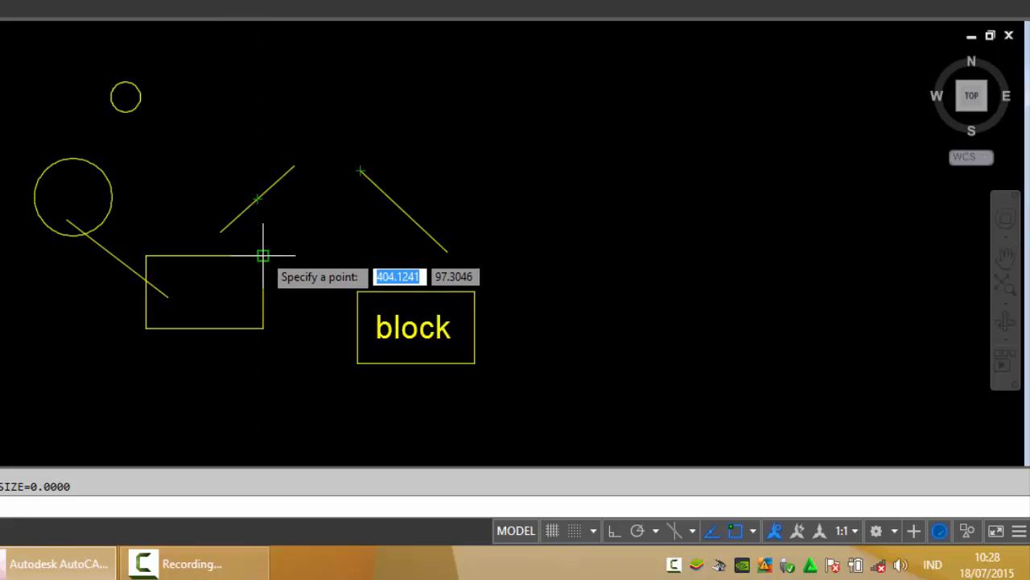
click(263, 256)
- Turn off object snap for 2D reference points
middle_drag(311, 223, 207, 193)
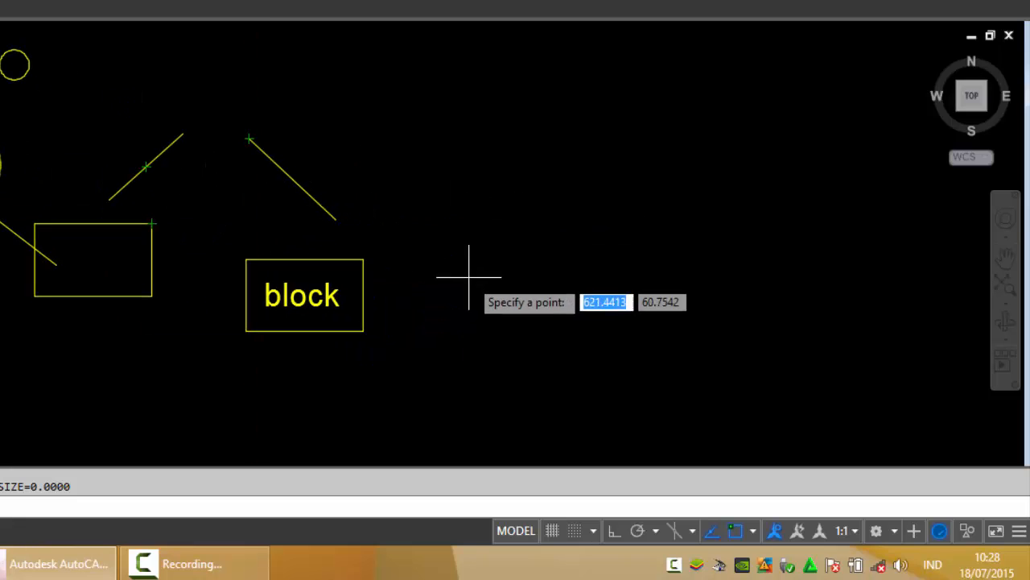
middle_drag(506, 253, 529, 288)
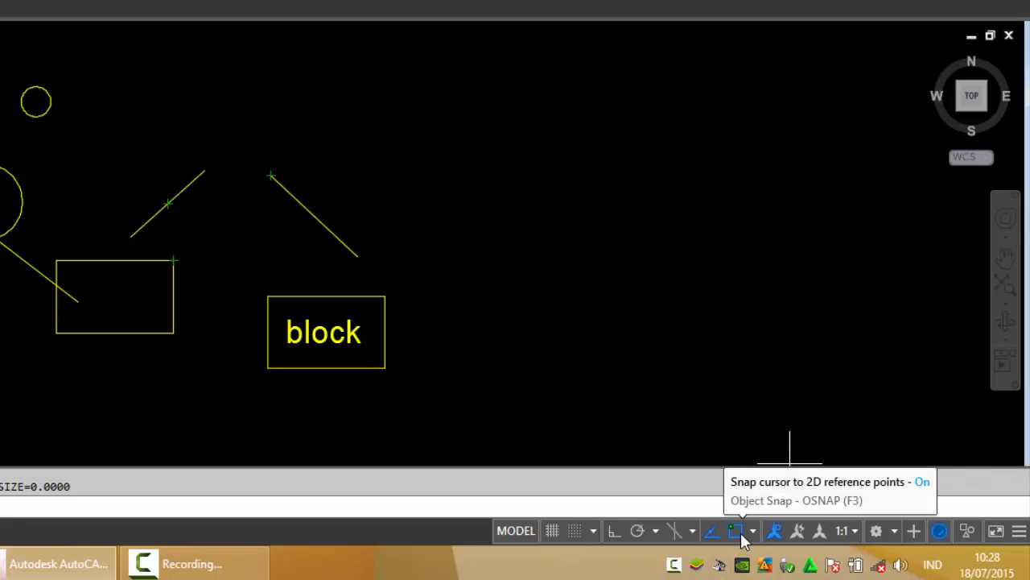
middle_drag(328, 187, 522, 252)
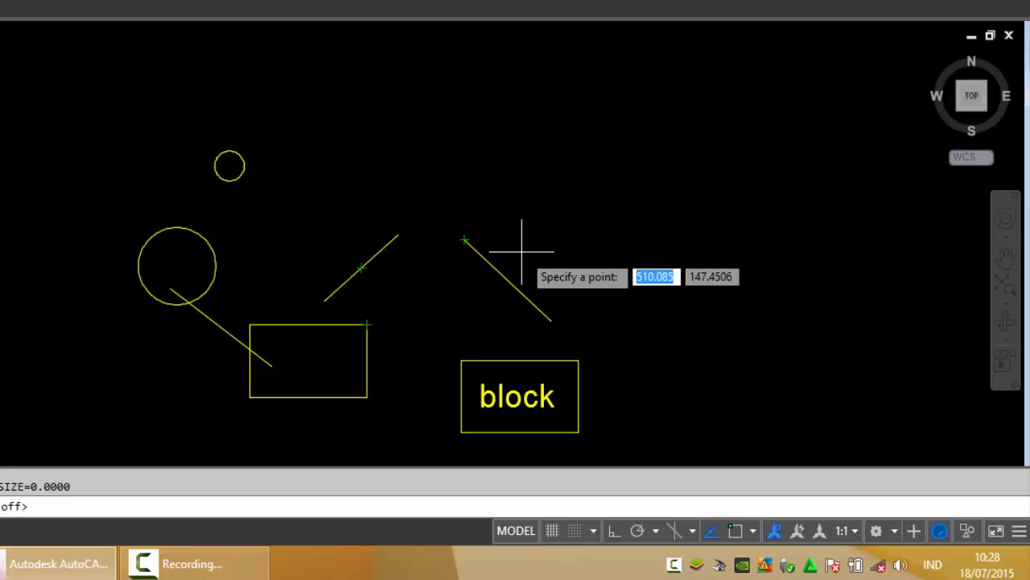
mouse_move(545, 249)
middle_down()
mouse_move(504, 230)
mouse_move(478, 179)
middle_up()
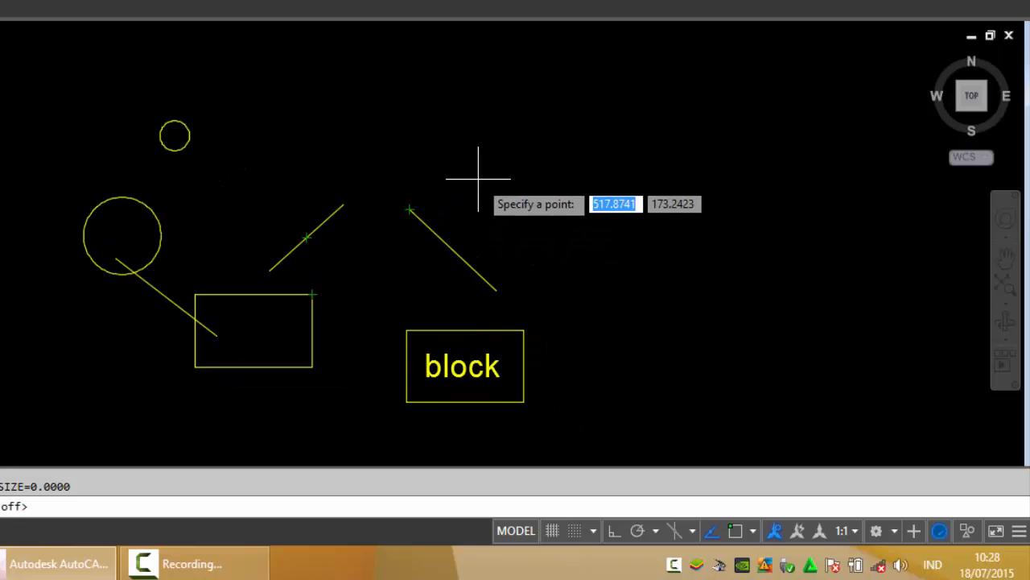
- Examine how precisely the cursor can reach the diagonal line's upper end and the block rectangle's corner without object snap
scroll(475, 206, up, 2)
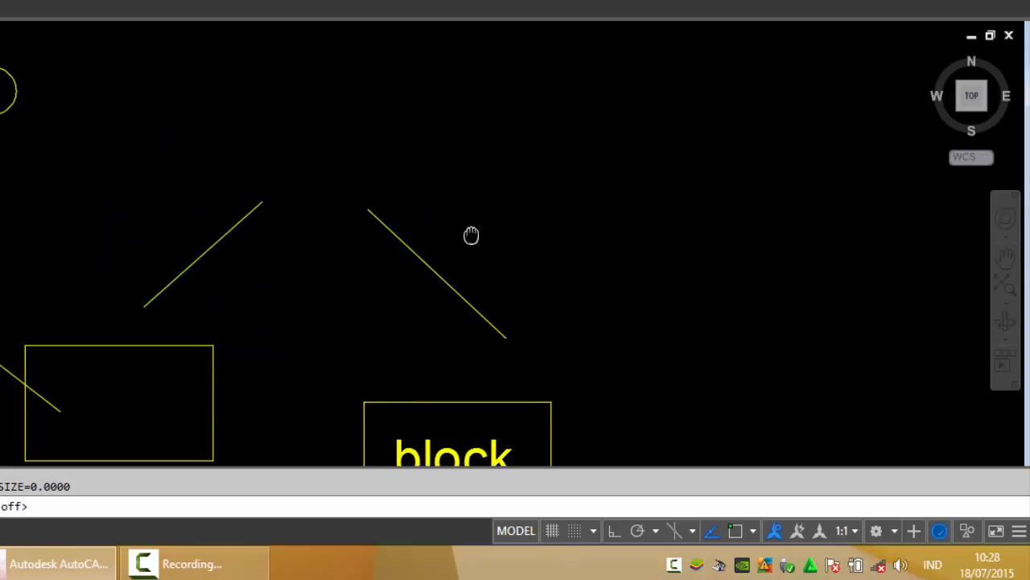
middle_drag(471, 235, 416, 163)
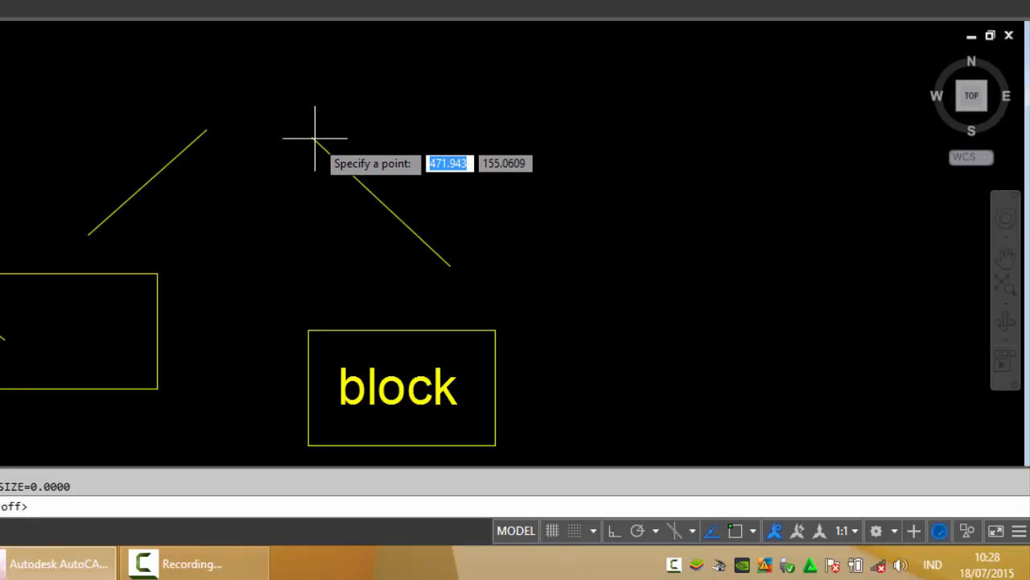
scroll(314, 138, up, 4)
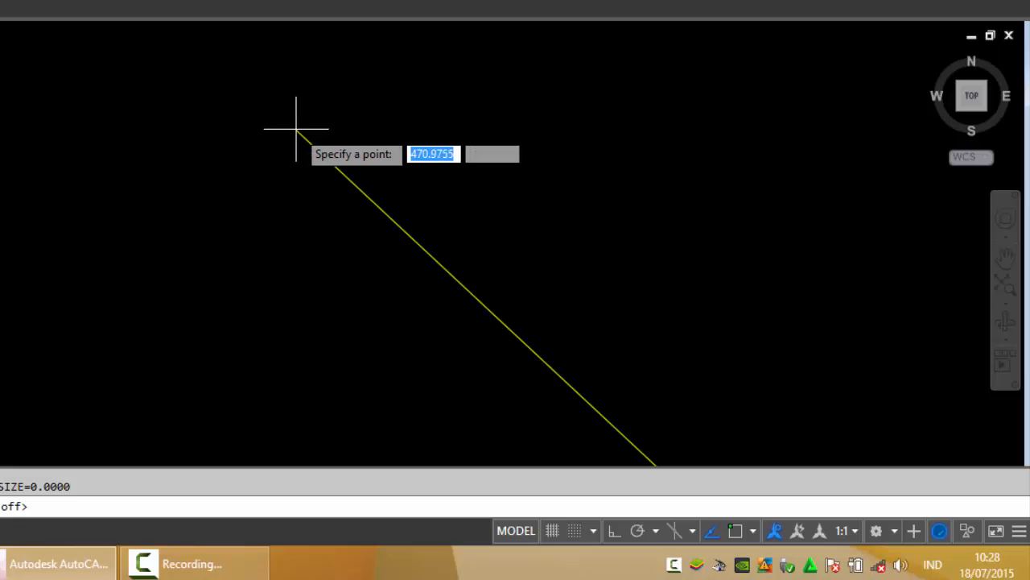
scroll(294, 129, down, 4)
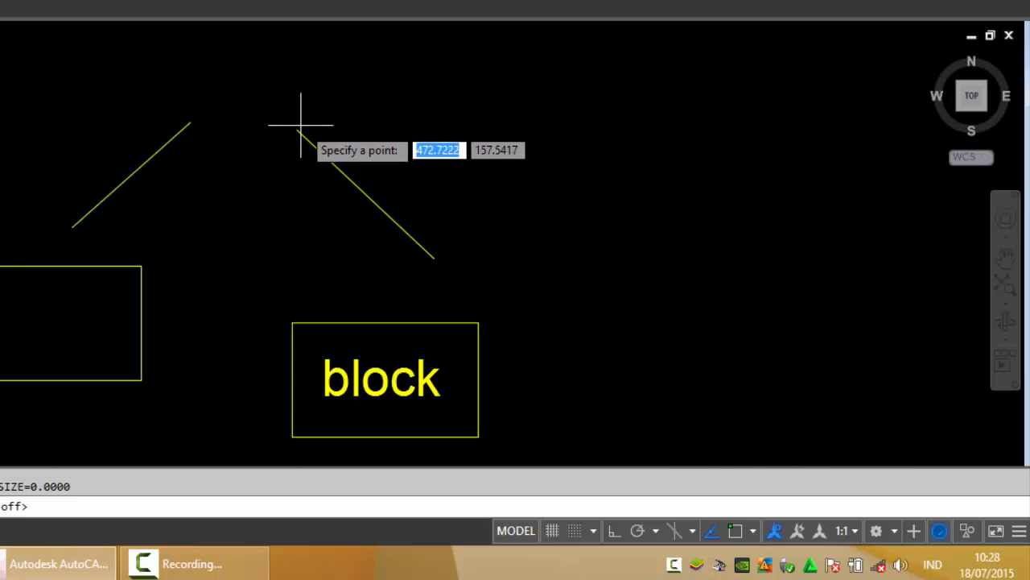
scroll(288, 305, up, 5)
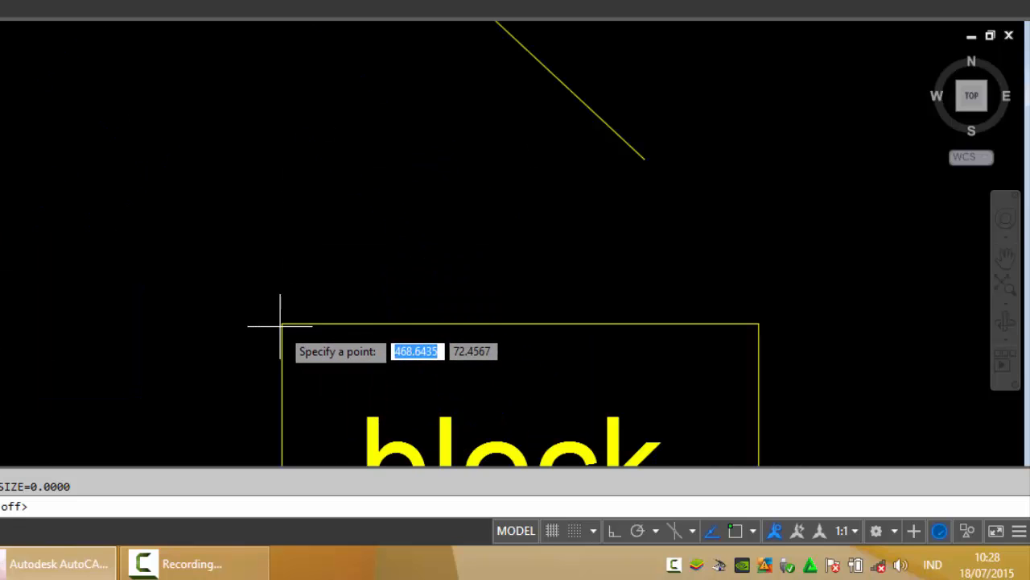
scroll(271, 306, down, 4)
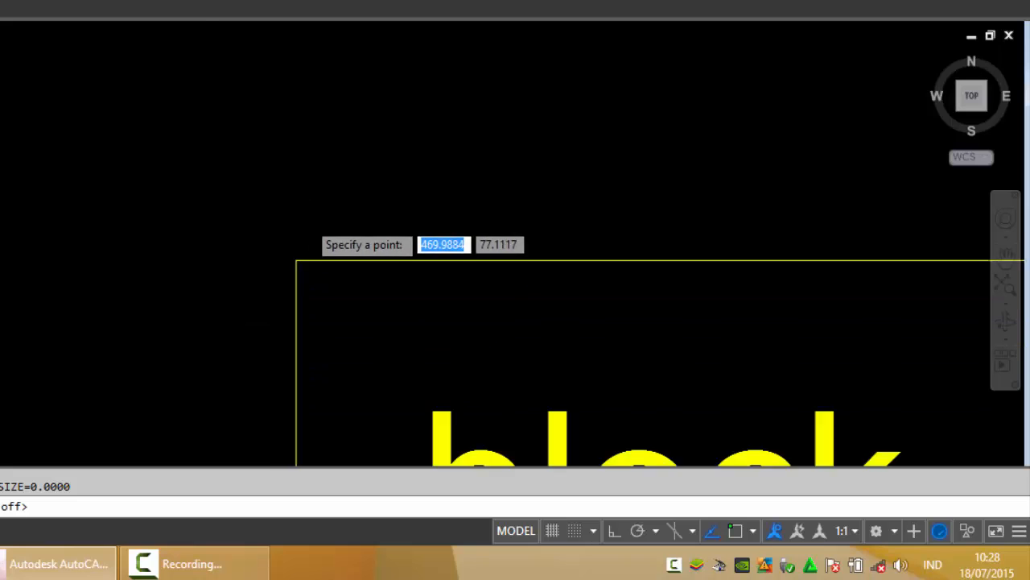
middle_drag(382, 148, 363, 283)
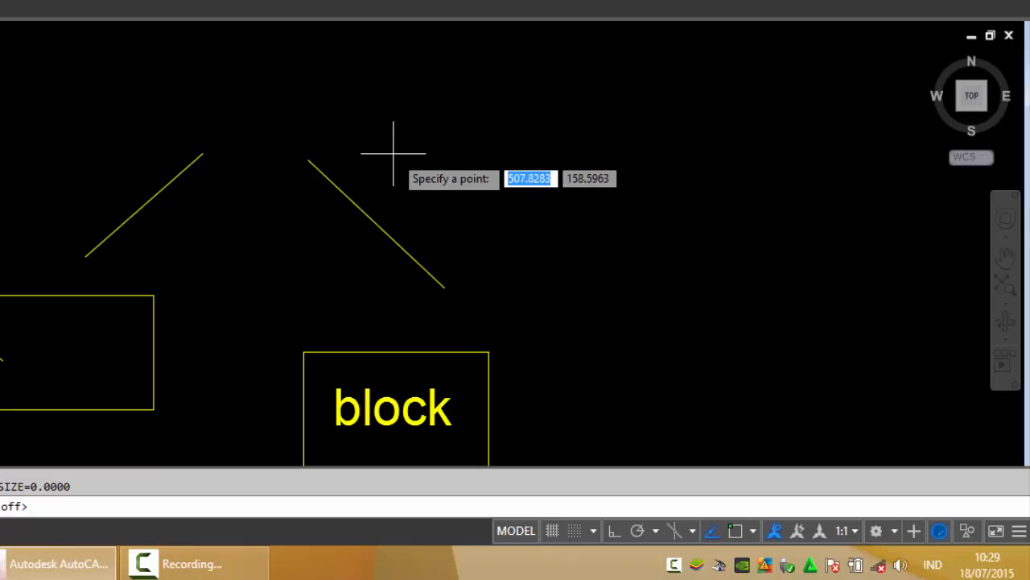
- Place the point on the upper end of the diagonal line above the block rectangle, using a one-time Endpoint snap
shift+right_click(435, 164)
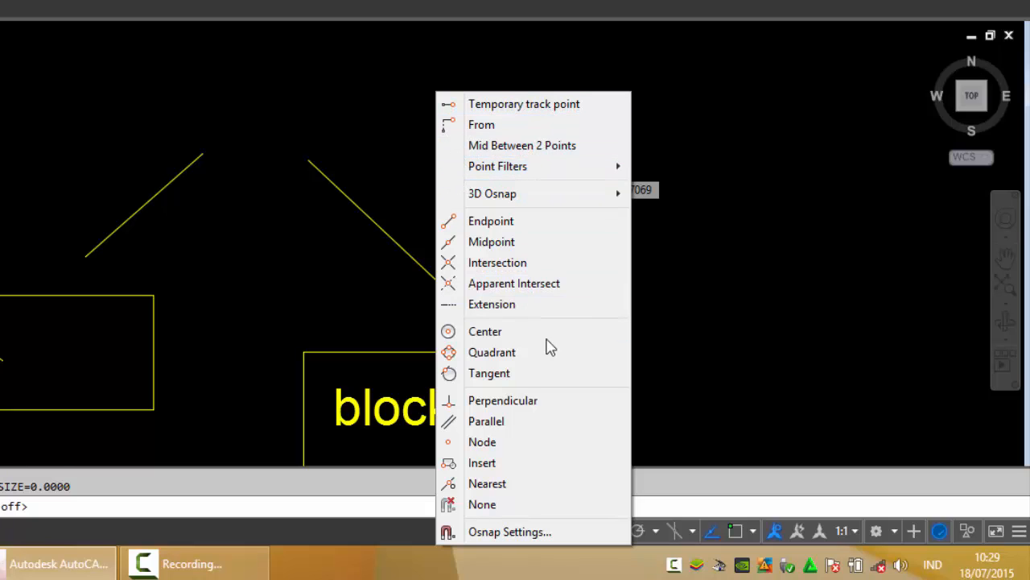
click(523, 229)
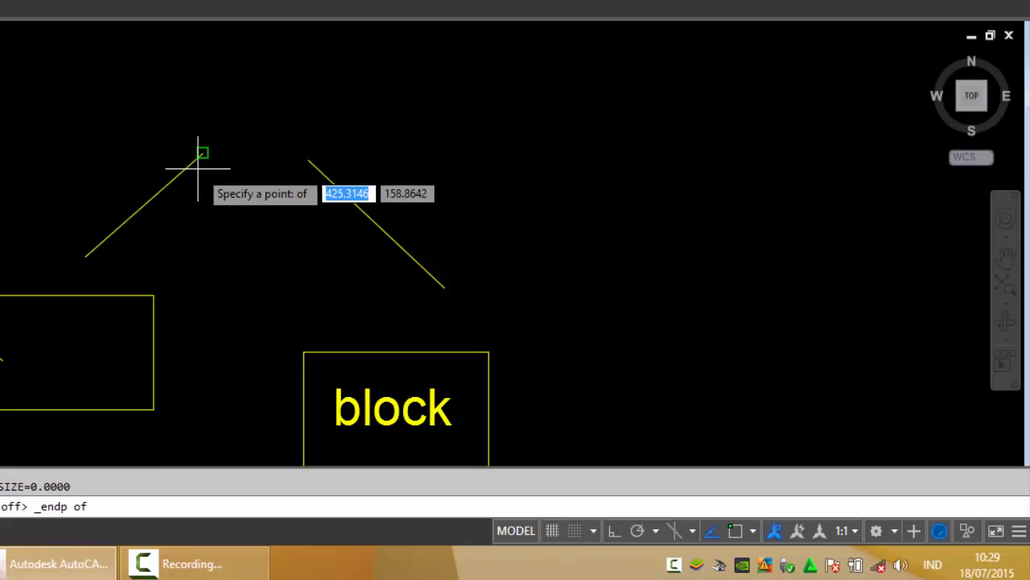
middle_drag(318, 226, 225, 202)
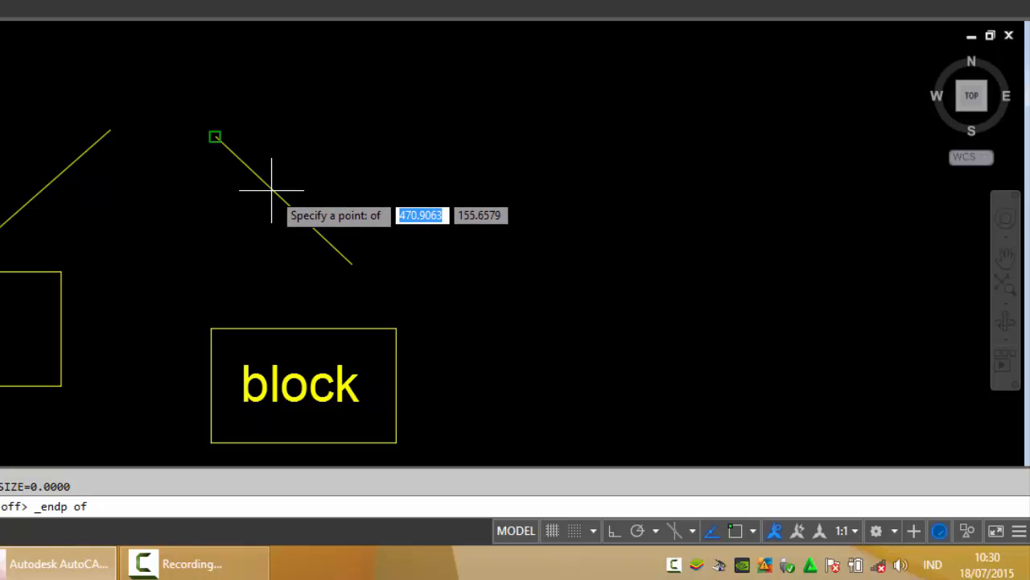
click(271, 190)
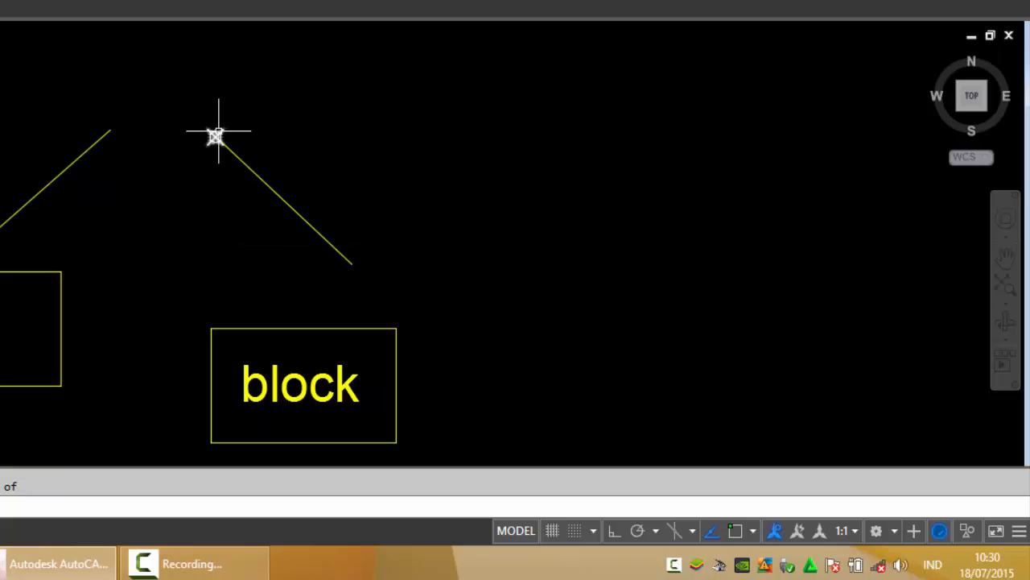
- Place a point at the midpoint of the block rectangle's upper edge, using a one-time Midpoint snap
middle_drag(347, 175, 369, 169)
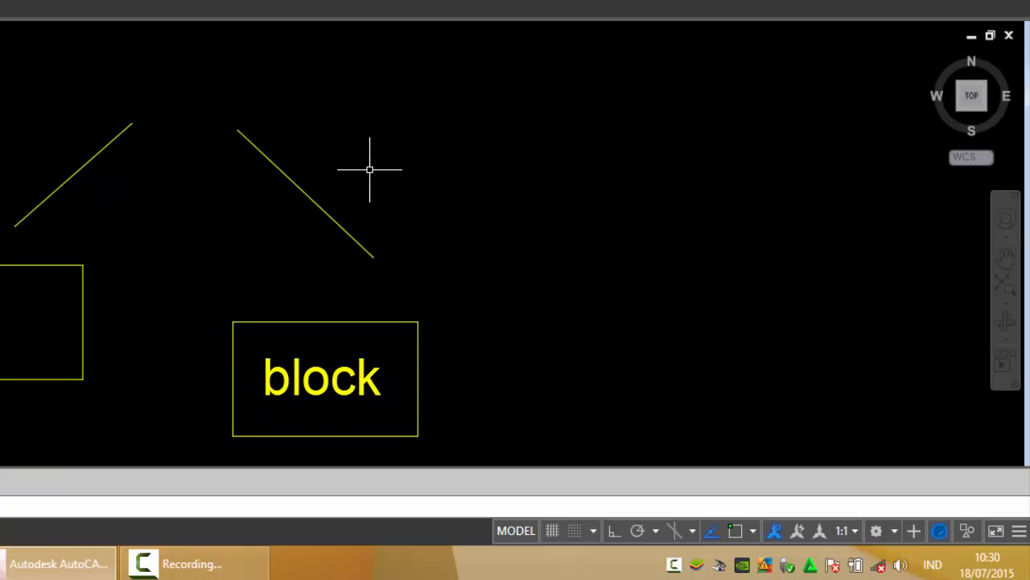
text(nt)
key(Return)
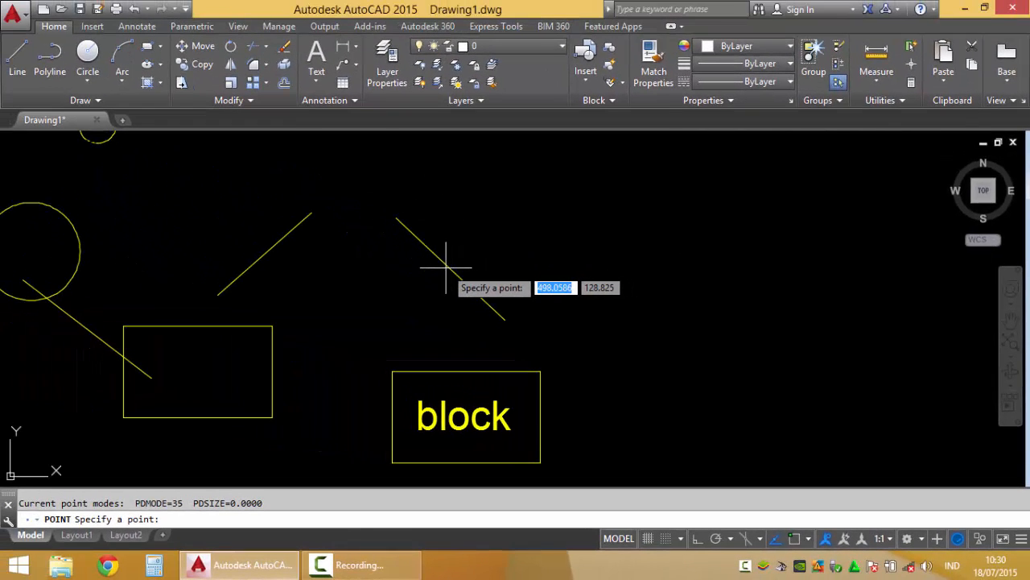
middle_drag(368, 290, 415, 292)
shift+right_click(595, 190)
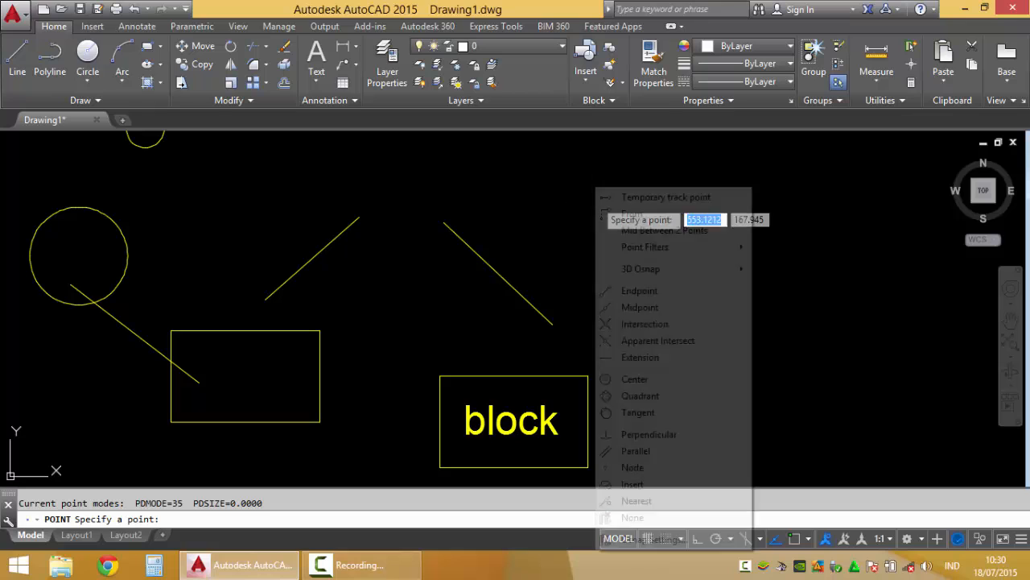
click(644, 308)
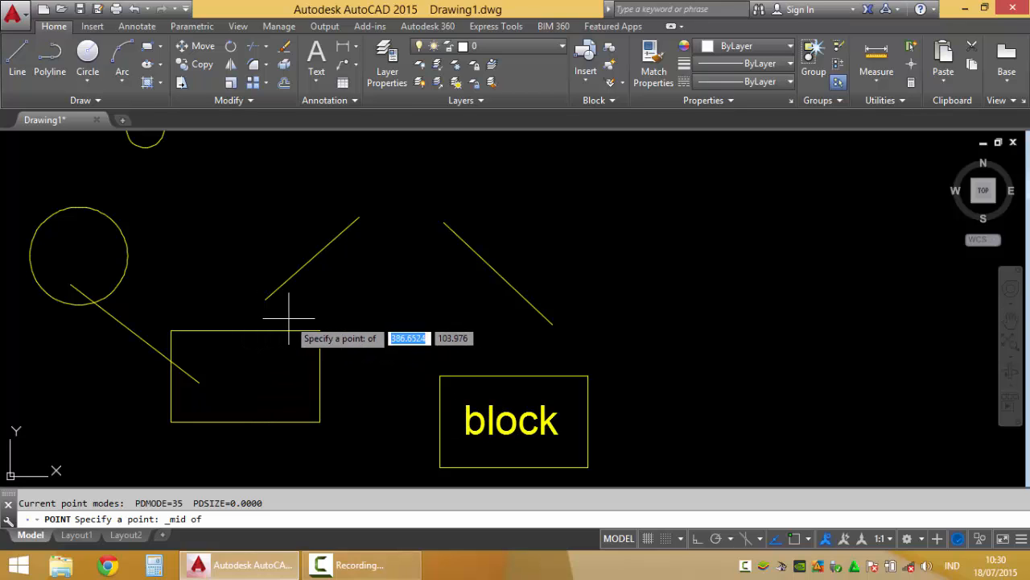
click(518, 372)
- Place another point at the midpoint of the diagonal line above the block rectangle, using a one-time Midpoint snap
key(Return)
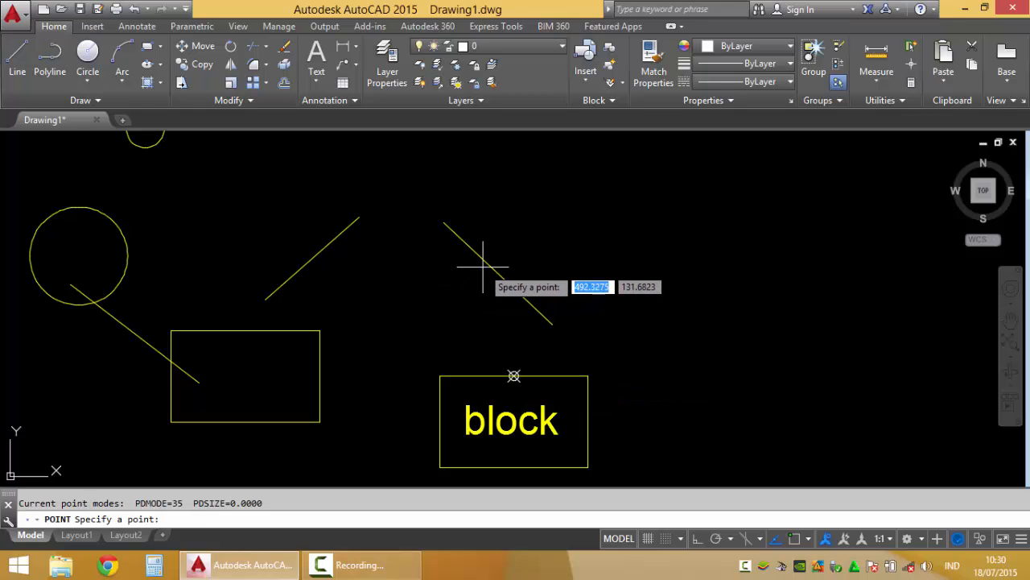
shift+right_click(482, 286)
click(506, 306)
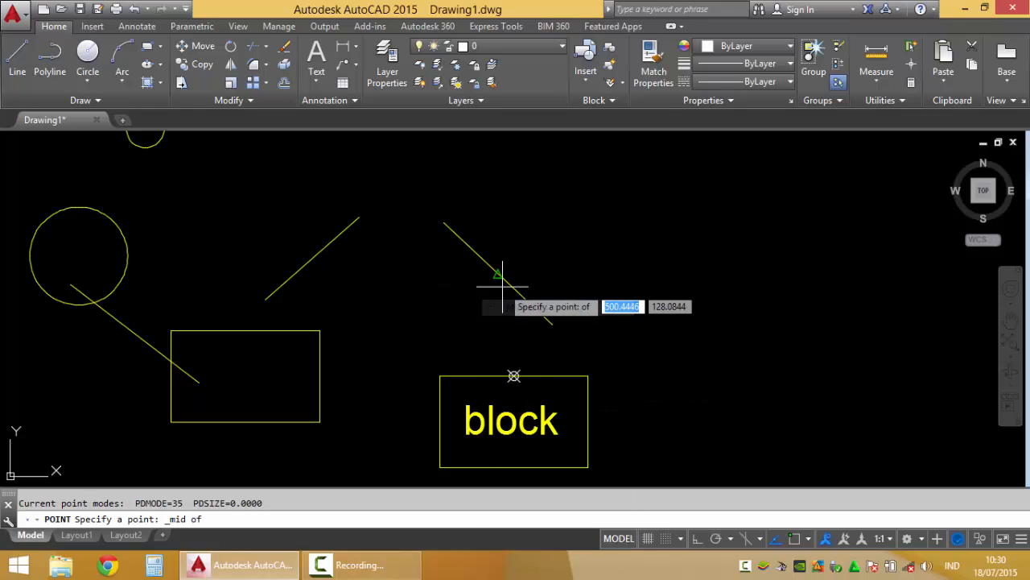
click(498, 274)
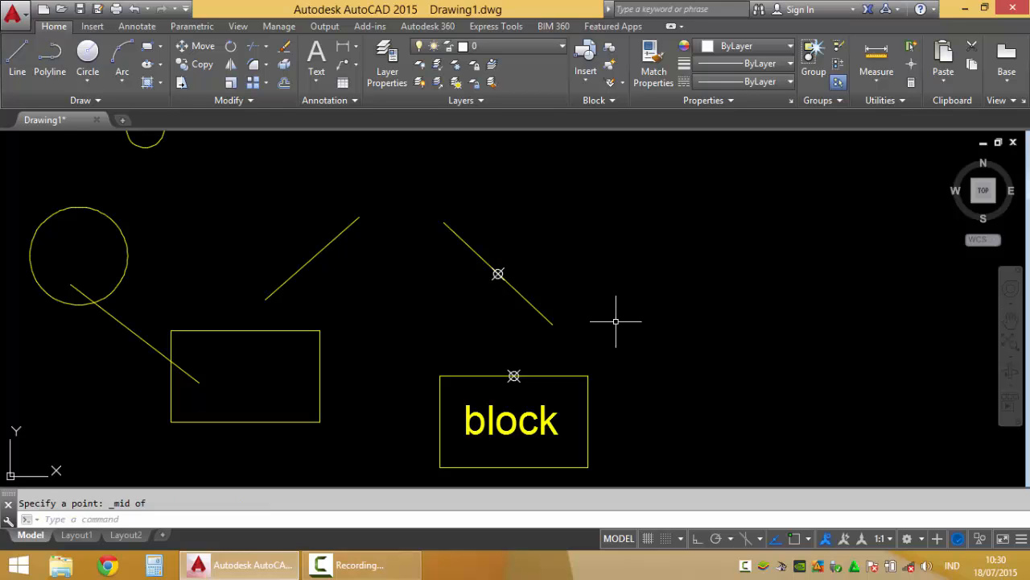
- Undo the points placed at the midpoints of the block rectangle's upper edge and the diagonal line
key(ctrl+z)
middle_drag(598, 315, 732, 324)
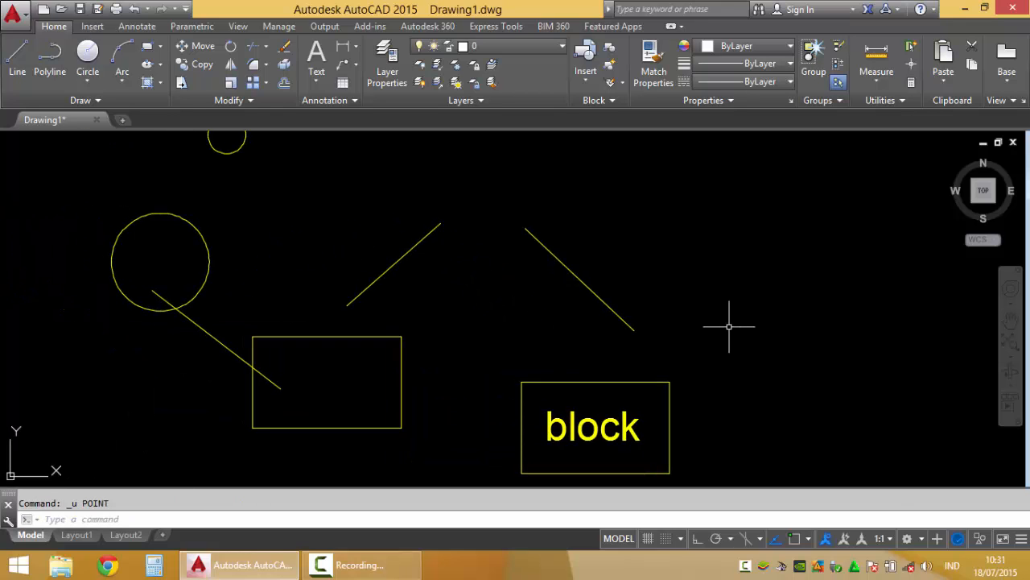
shift+right_click(740, 277)
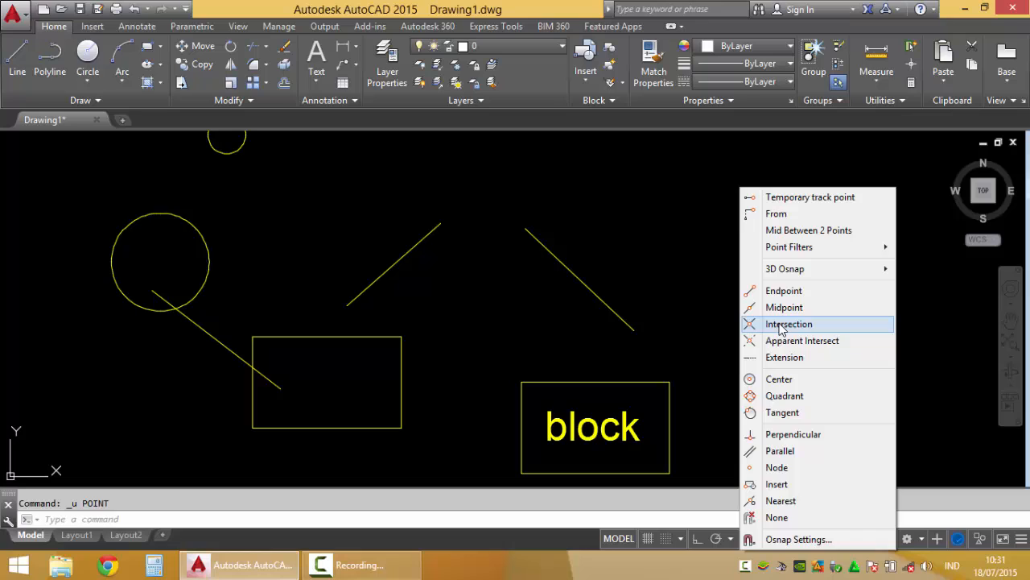
click(659, 291)
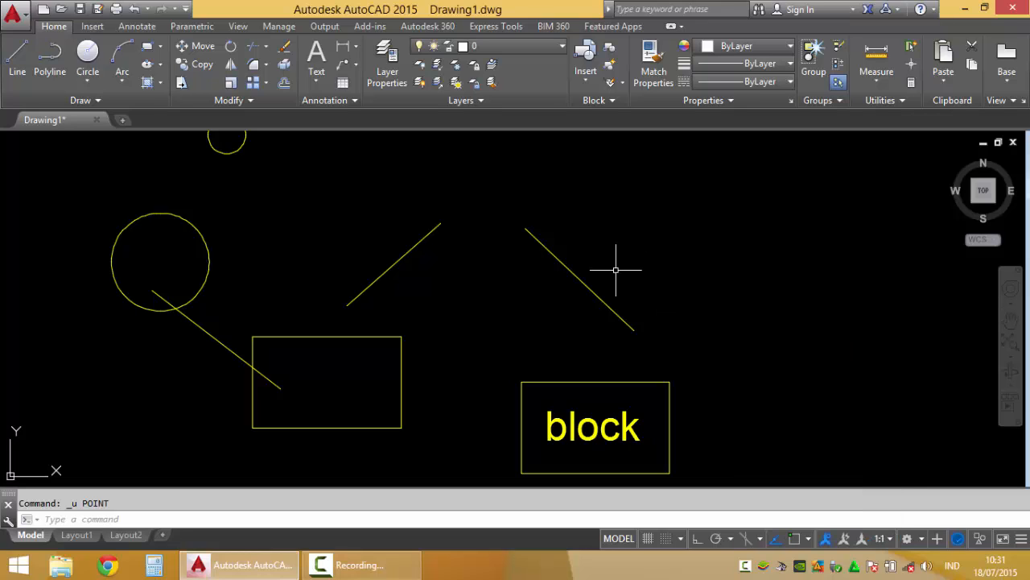
mouse_move(305, 349)
middle_down()
mouse_move(336, 338)
mouse_move(334, 352)
mouse_move(352, 349)
middle_up()
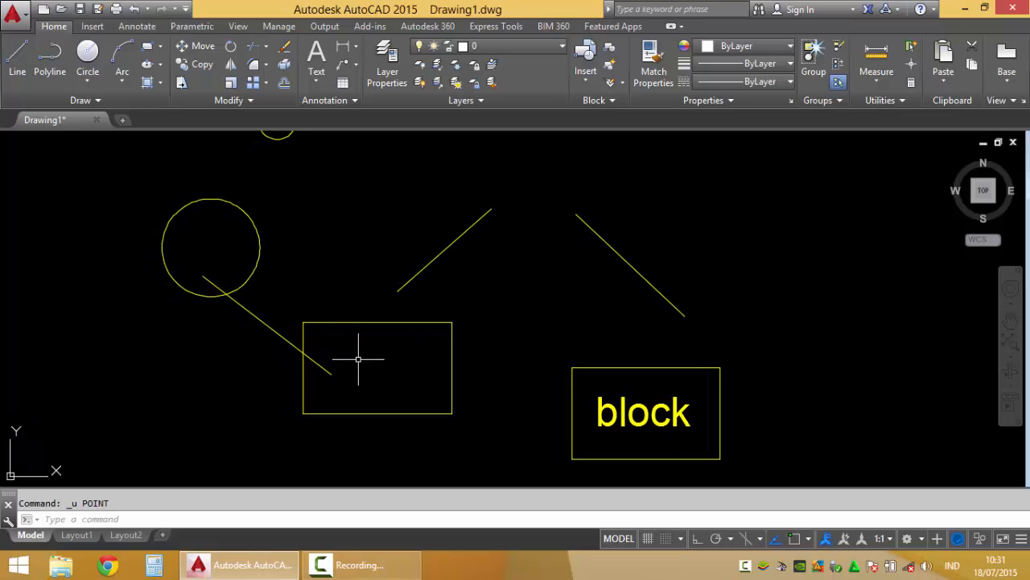
- Place points where the sloping line crosses the empty rectangle's left side and the large circle, using one-time Intersection snaps
text(point)
key(Return)
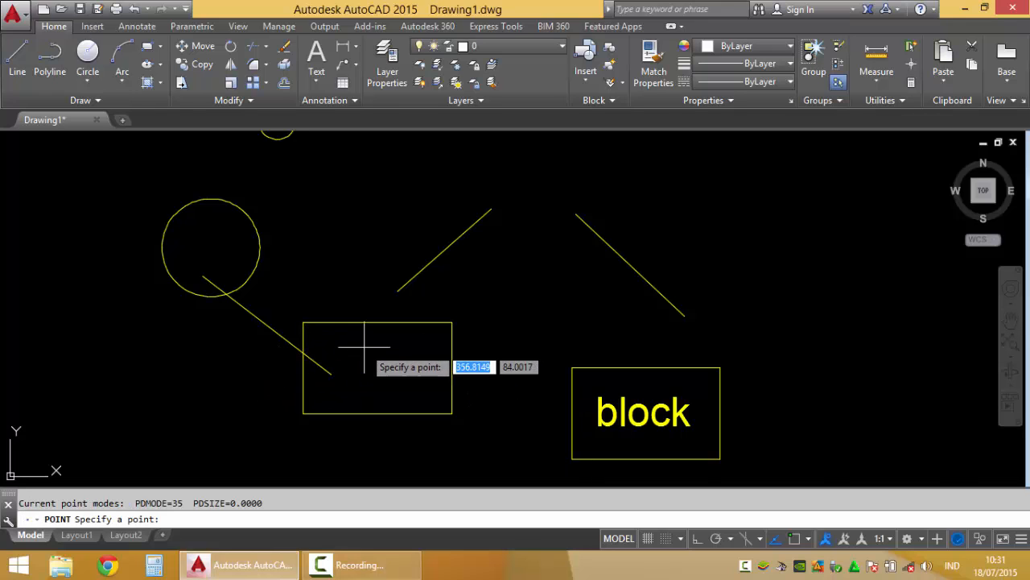
shift+right_click(358, 347)
click(386, 325)
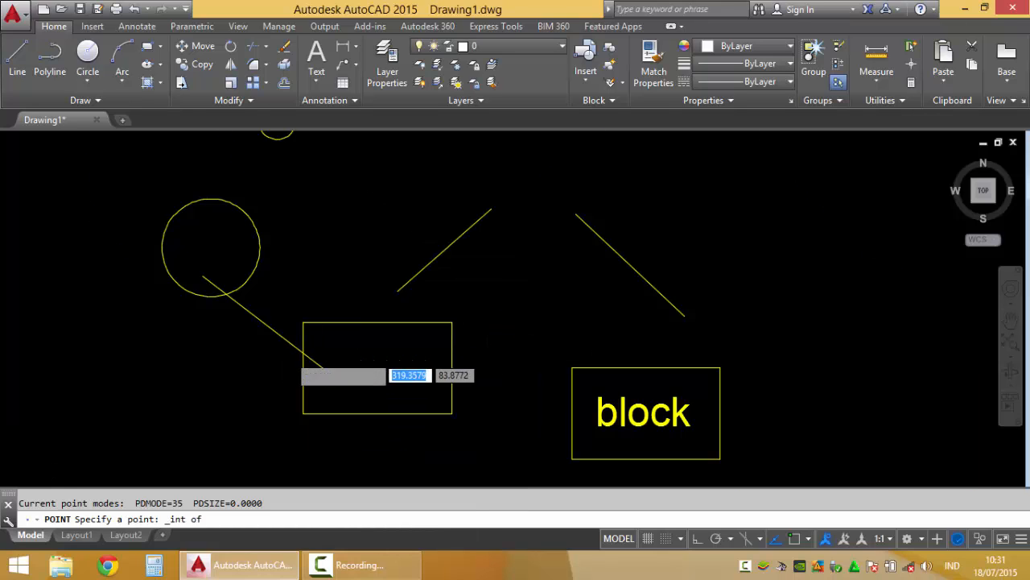
scroll(291, 355, up, 5)
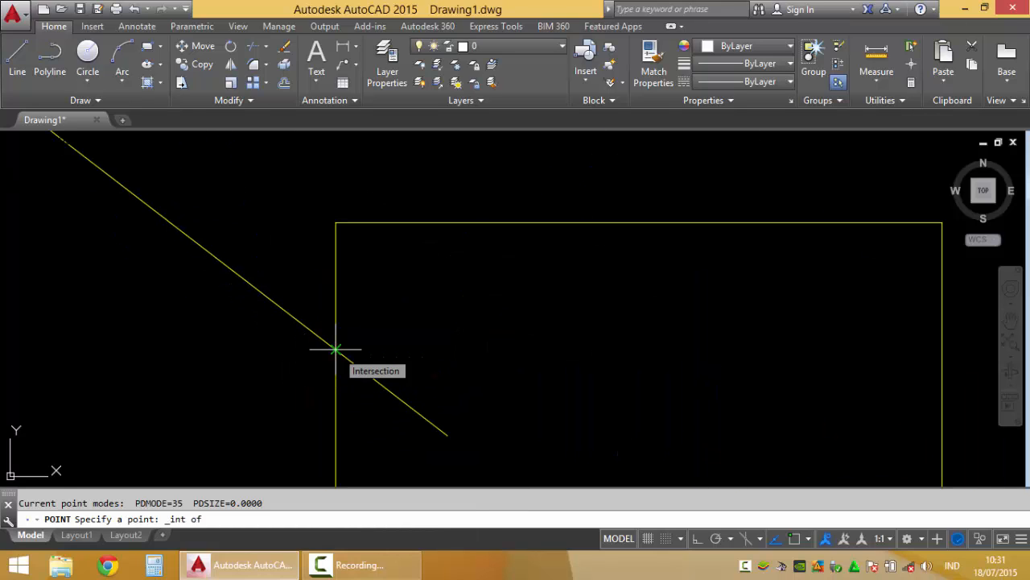
click(336, 349)
scroll(357, 346, down, 5)
middle_drag(413, 334, 456, 386)
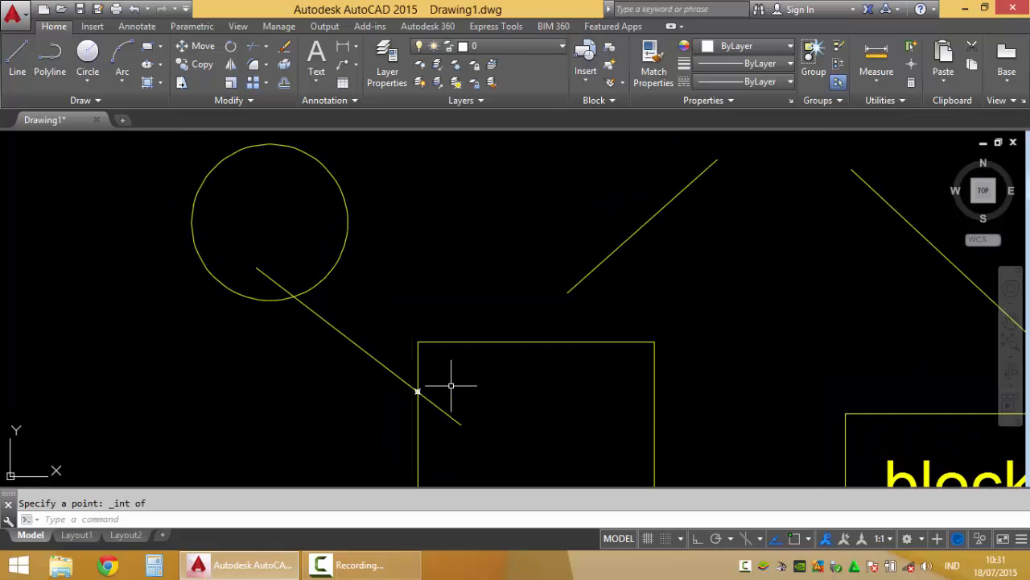
- Place a point where the left free diagonal line, if extended, would meet the empty rectangle's upper edge, using a one-time Apparent Intersect snap
shift+right_click(477, 188)
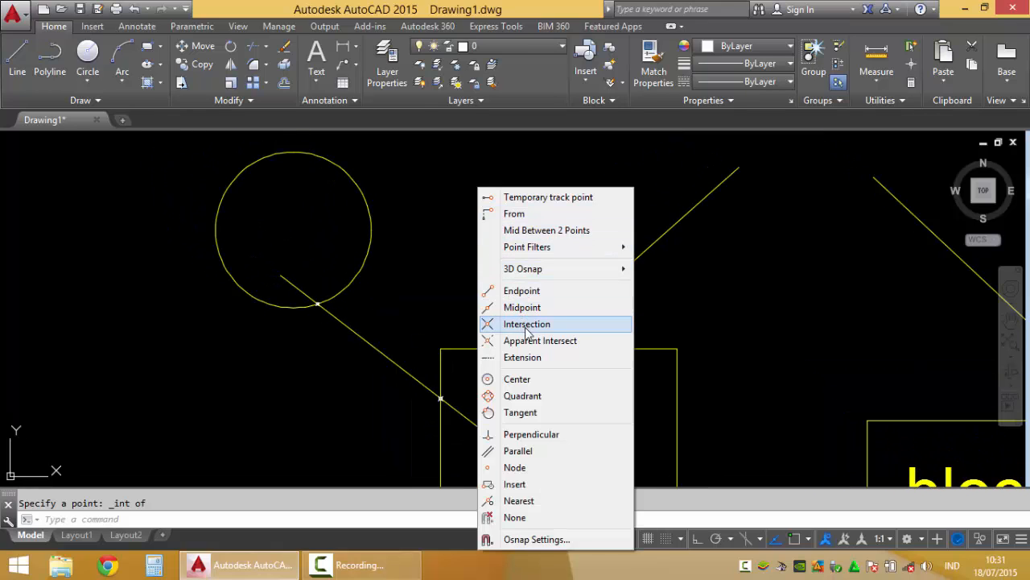
middle_drag(690, 316, 602, 327)
mouse_move(492, 357)
middle_down()
mouse_move(494, 310)
mouse_move(541, 308)
middle_up()
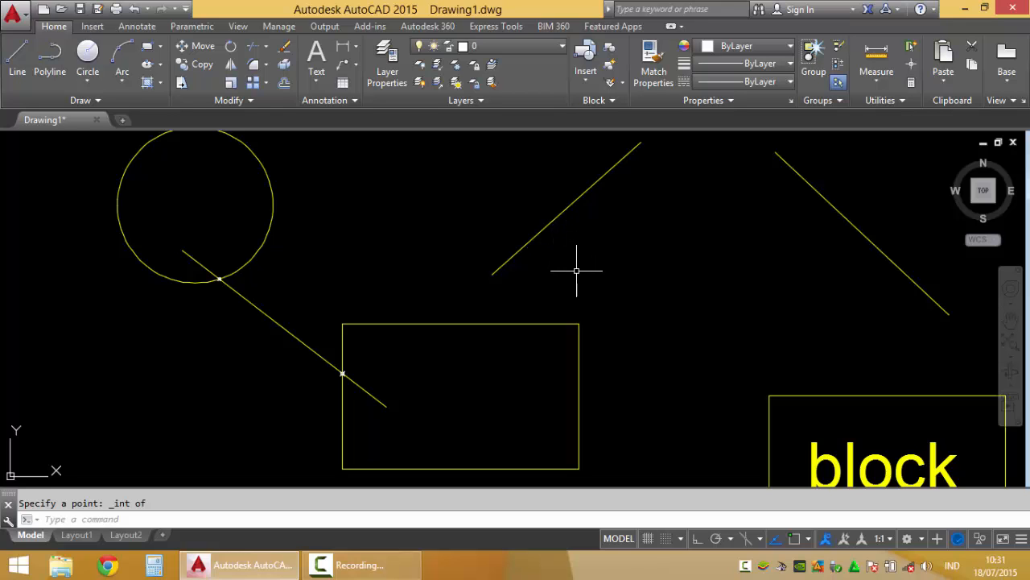
mouse_move(608, 307)
middle_down()
mouse_move(556, 271)
mouse_move(571, 331)
middle_up()
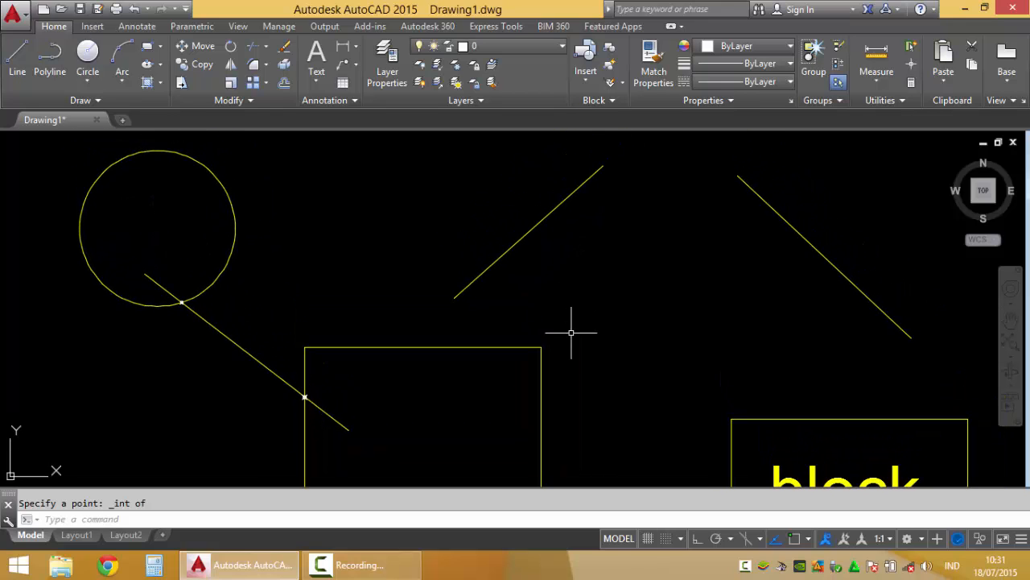
text(poi)
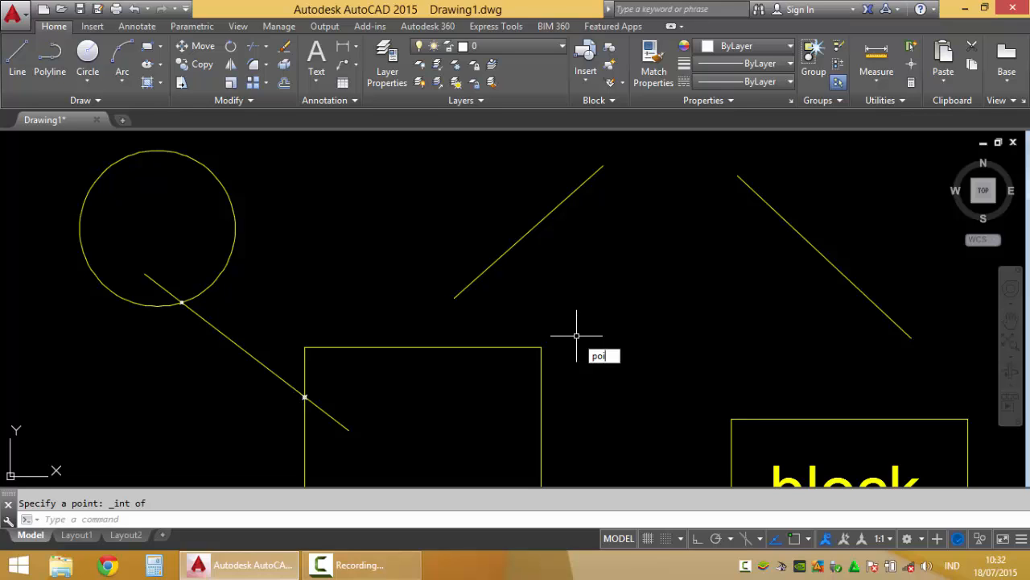
text(n)
key(Return)
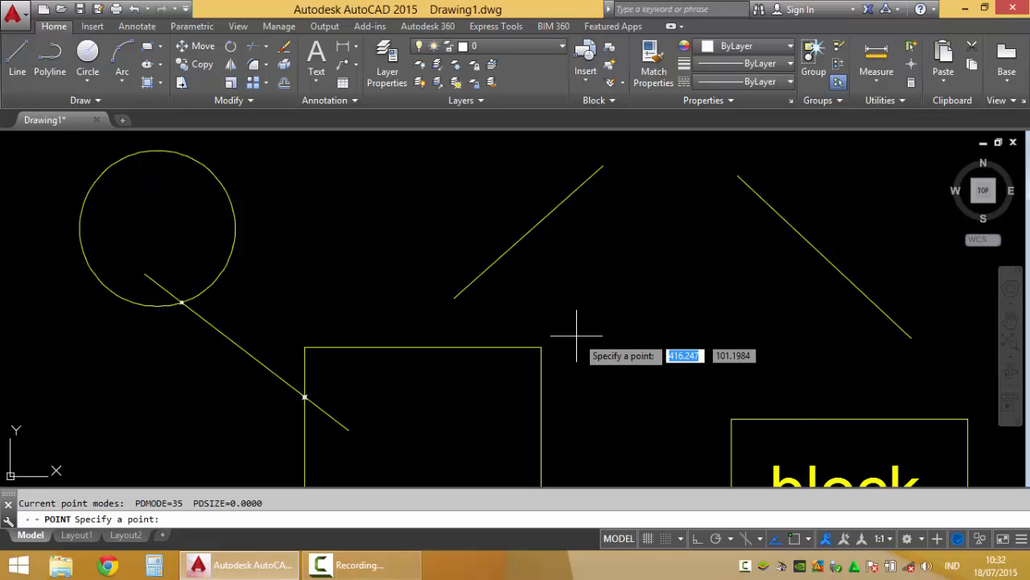
shift+right_click(580, 295)
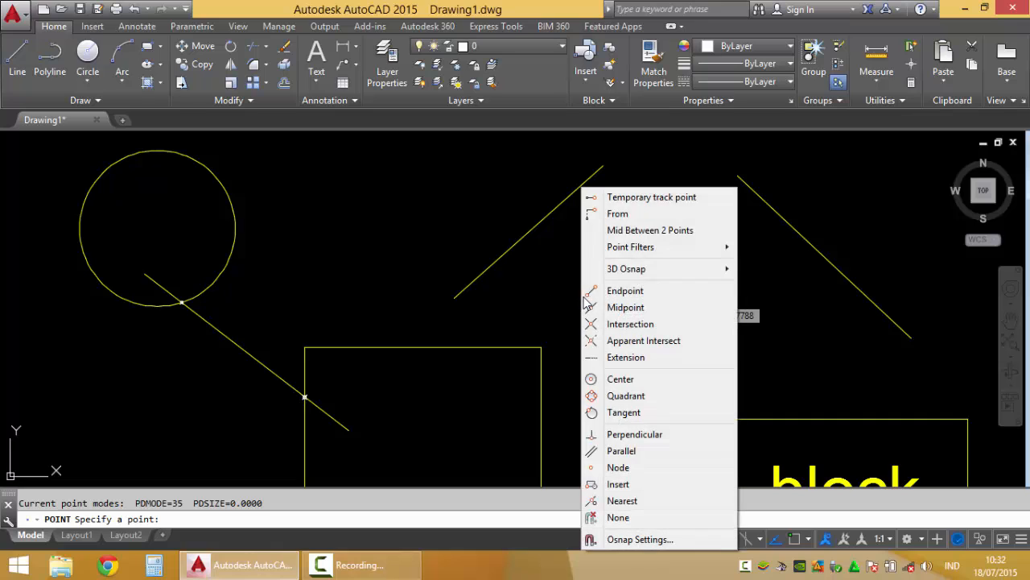
click(655, 343)
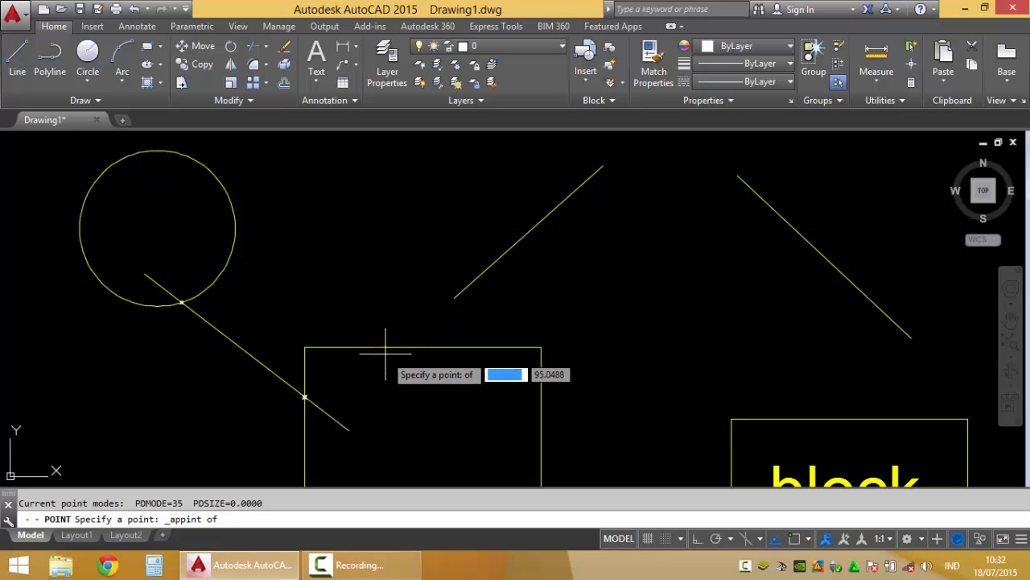
click(457, 294)
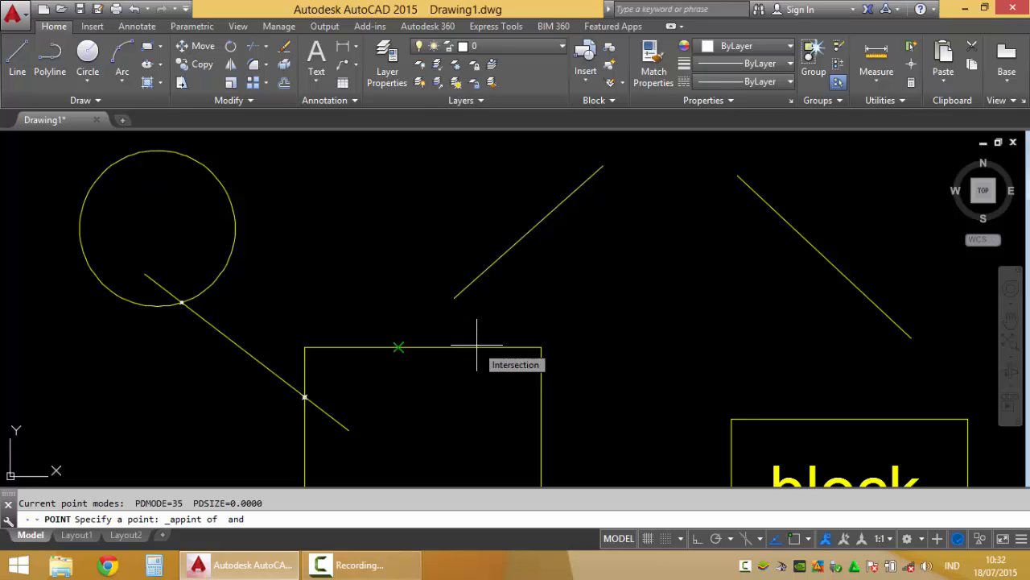
click(363, 345)
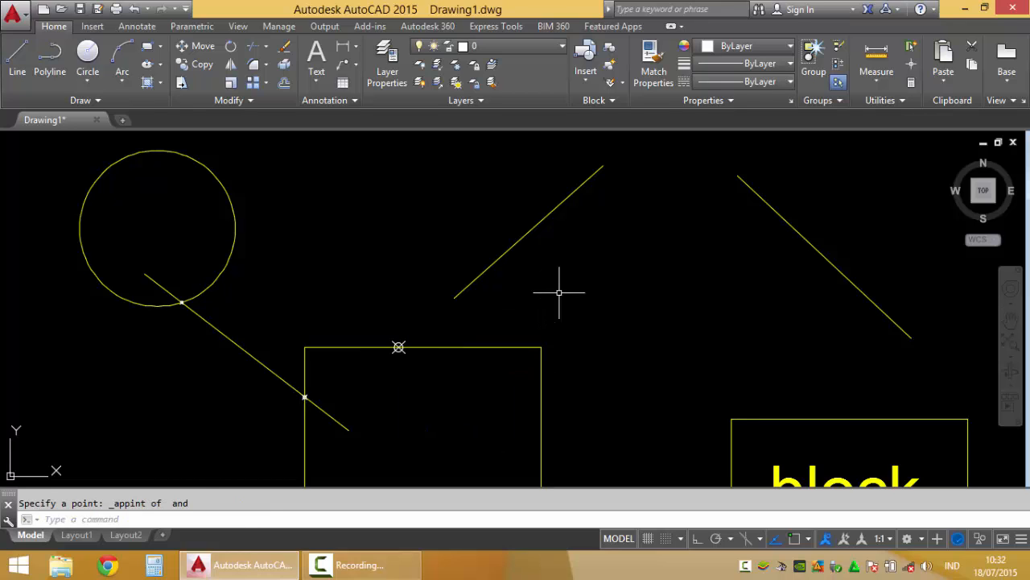
- Place a point at the apparent intersection of the two free diagonal lines above the rectangles, using a one-time Apparent Intersect snap
middle_drag(556, 290, 401, 350)
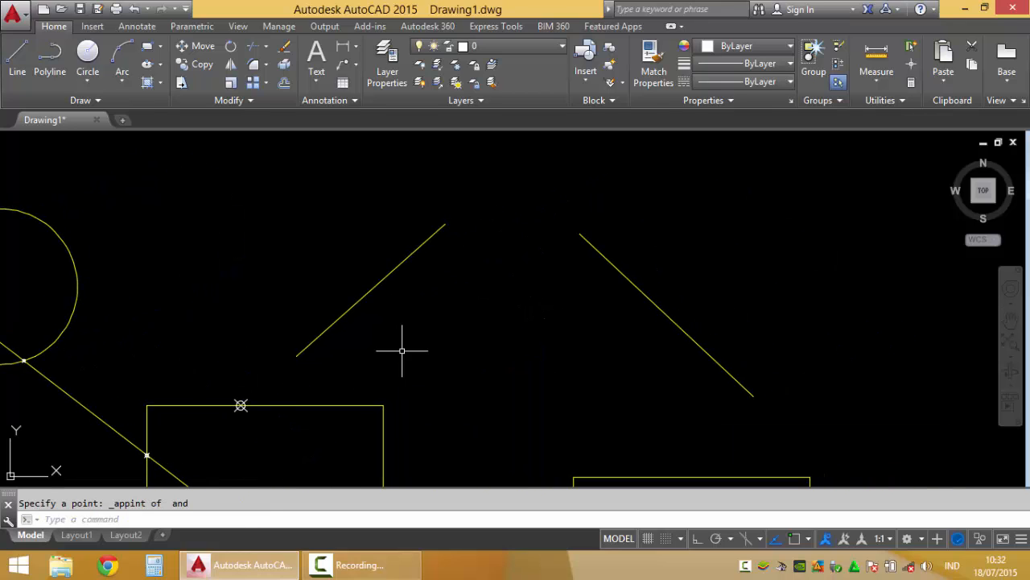
key(Return)
shift+right_click(483, 332)
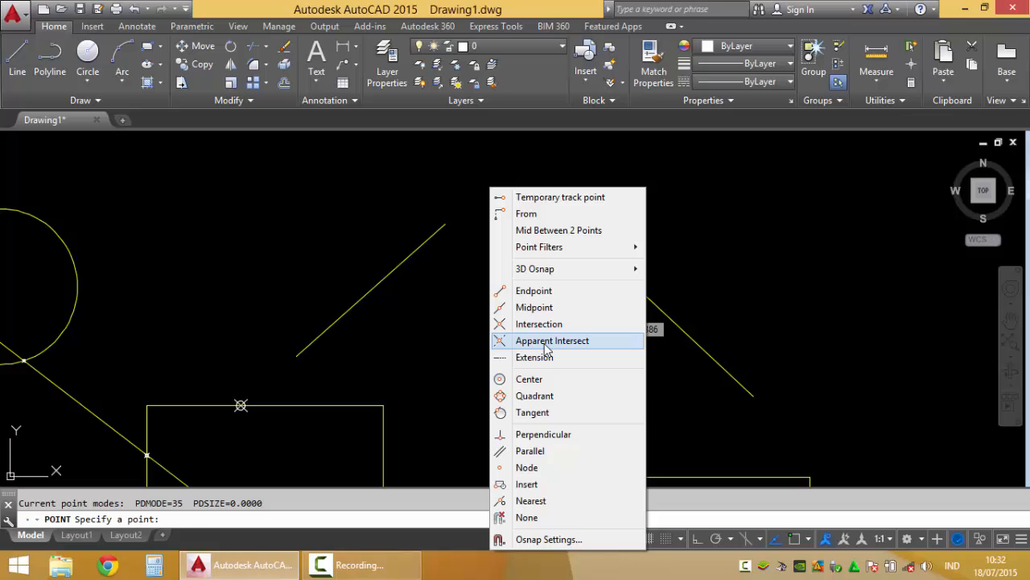
click(546, 342)
middle_drag(545, 276, 483, 338)
click(368, 296)
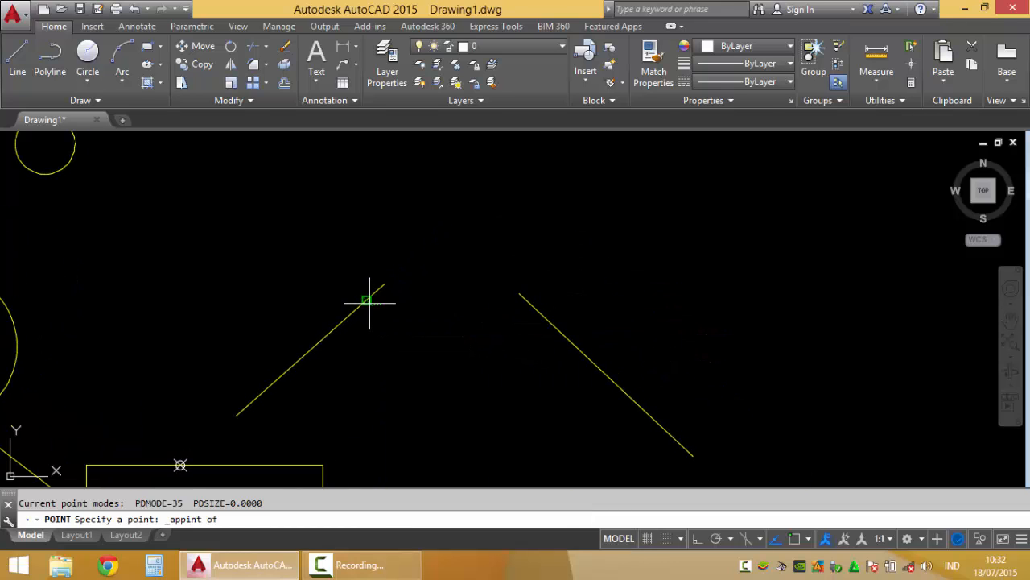
click(539, 348)
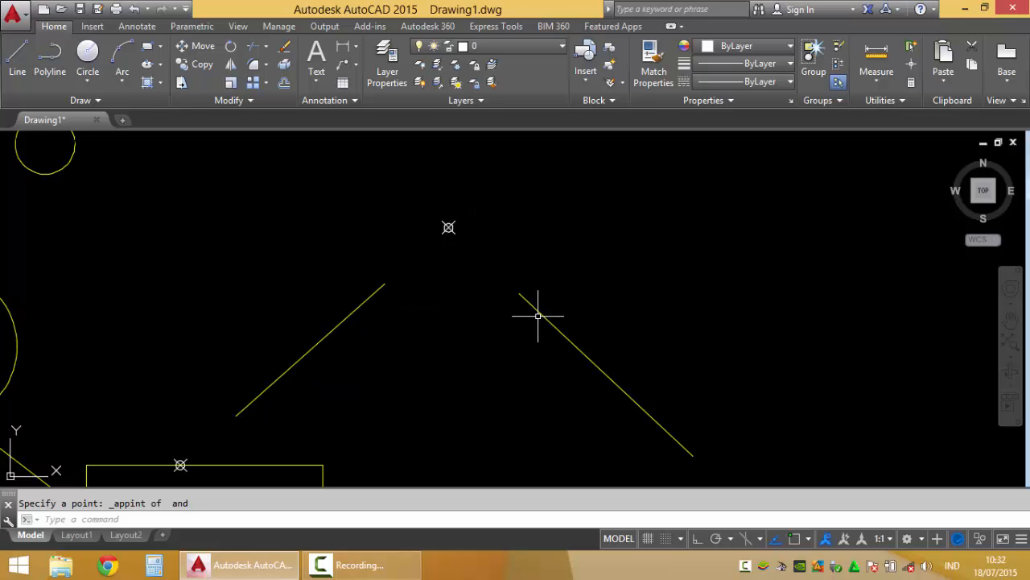
scroll(506, 269, down, 4)
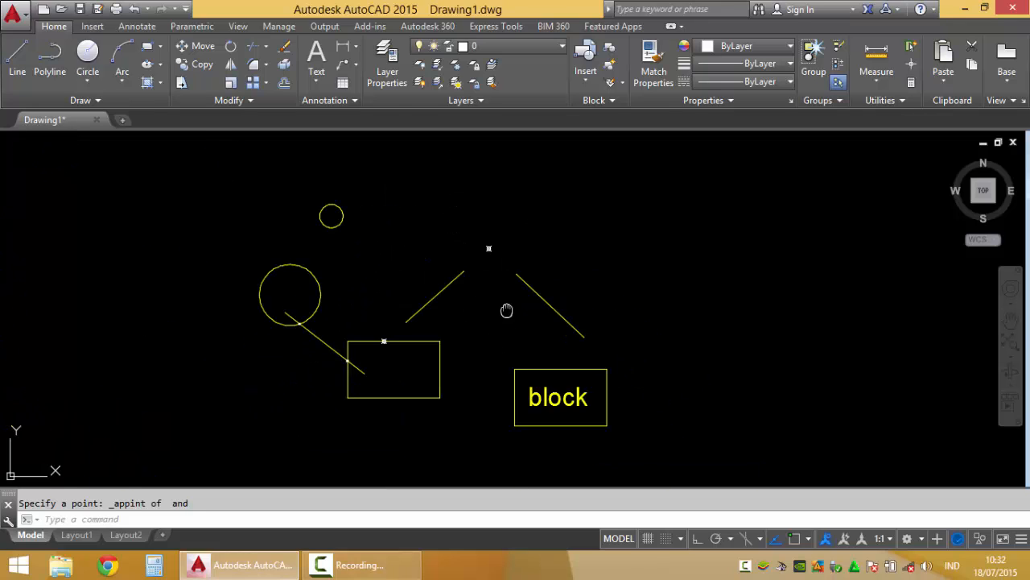
shift+right_click(695, 286)
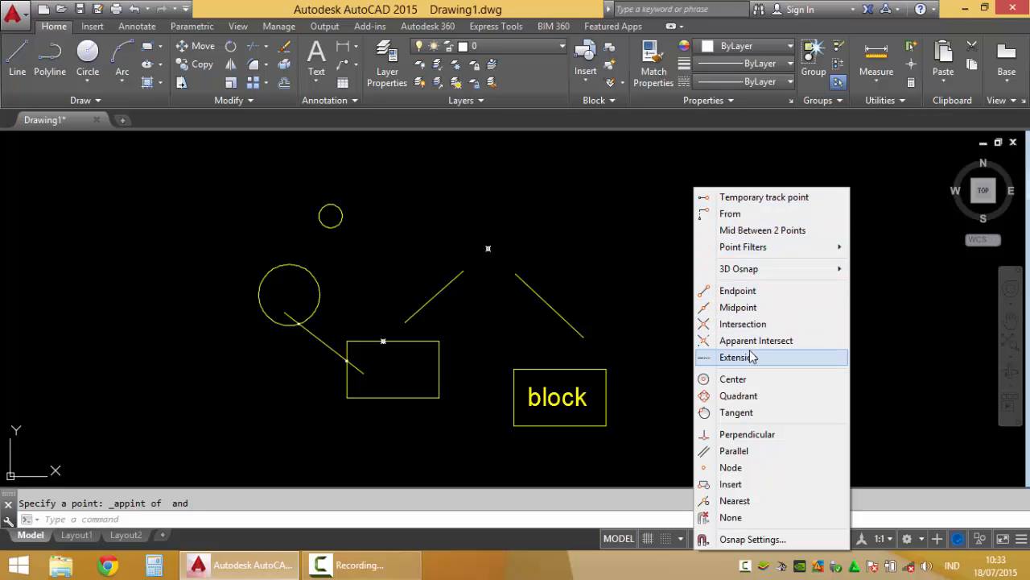
click(603, 350)
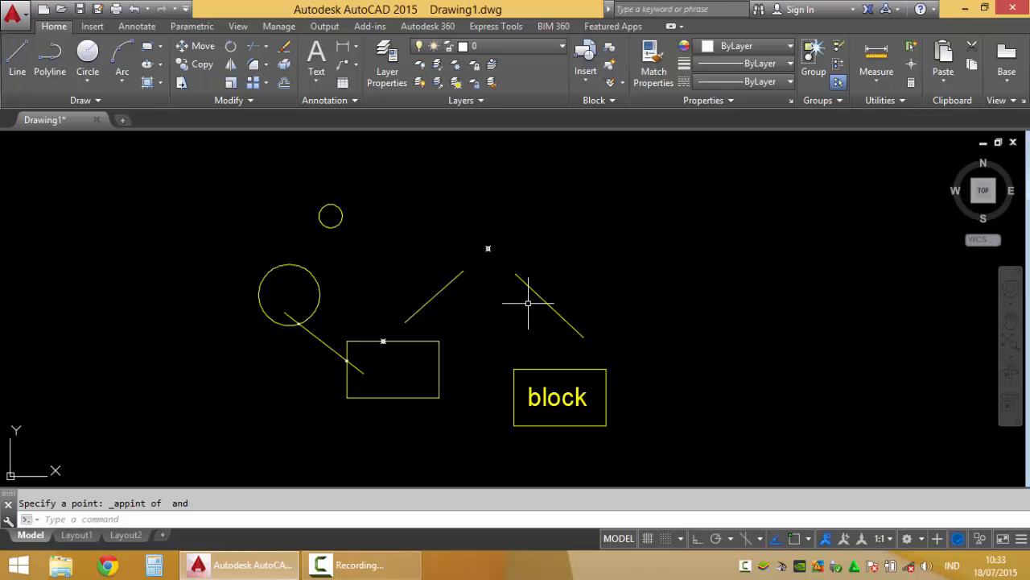
middle_drag(634, 392, 538, 344)
key(Escape)
text(poin)
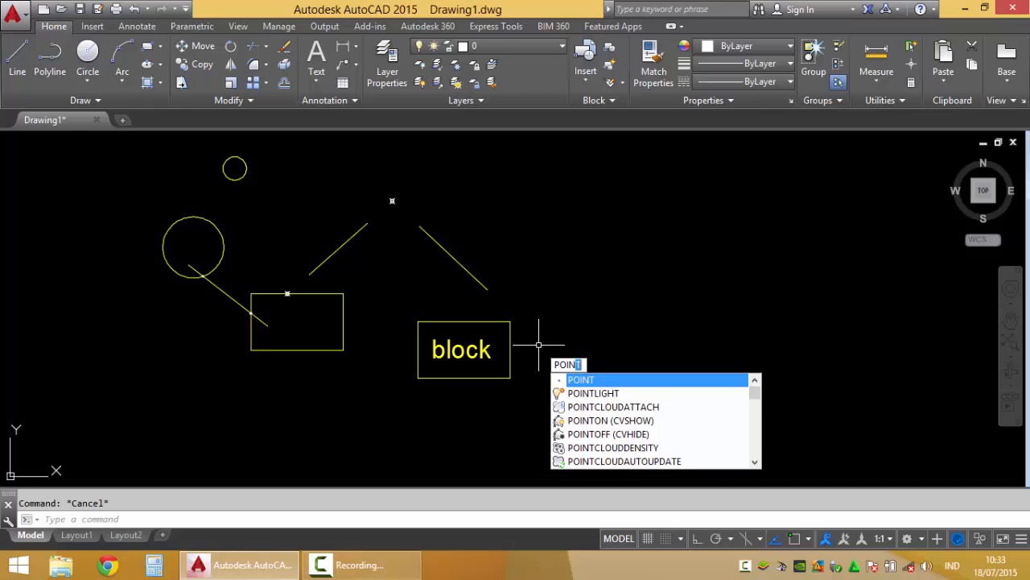
text(t)
key(Return)
scroll(539, 345, up, 4)
shift+right_click(577, 300)
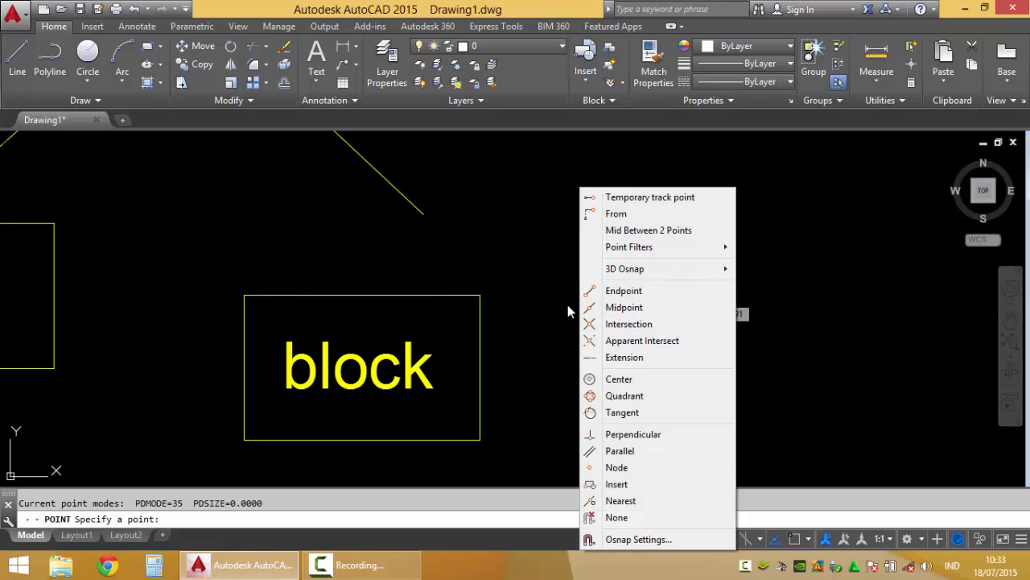
click(649, 360)
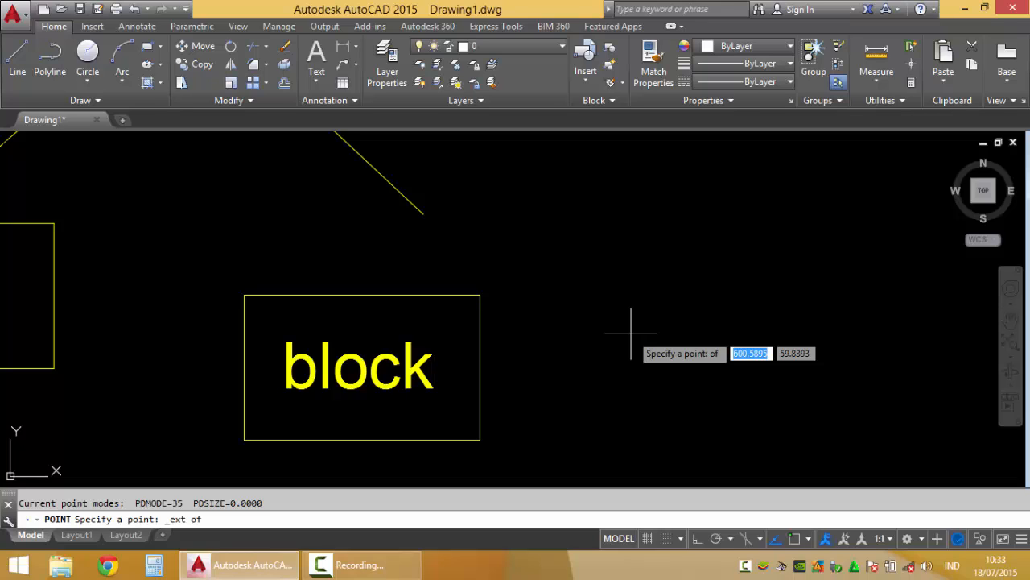
middle_drag(632, 333, 608, 332)
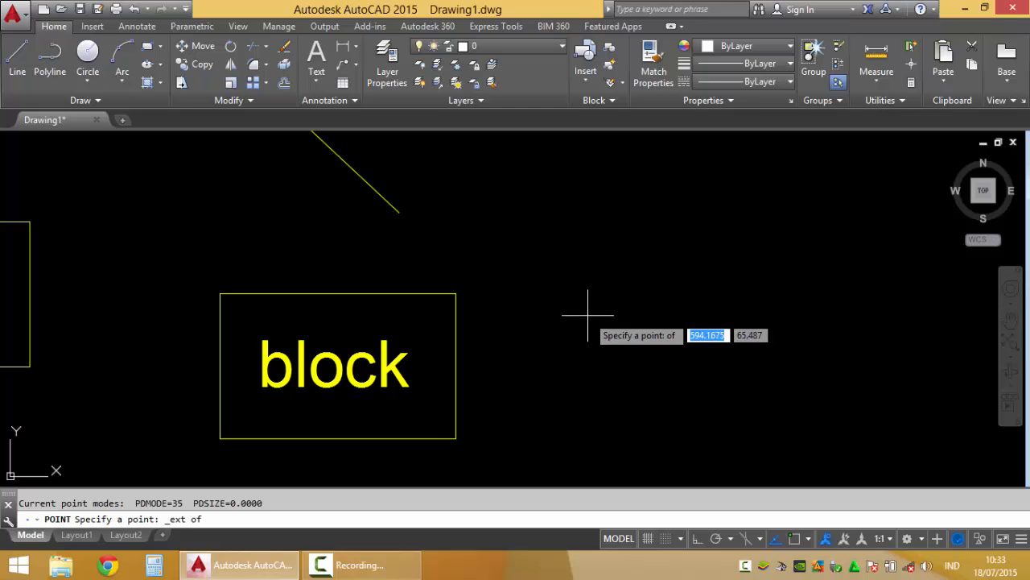
key(Escape)
- Place a point about 46 units beyond the right end of the block rectangle's upper edge, using a one-time Extension snap
text(poin)
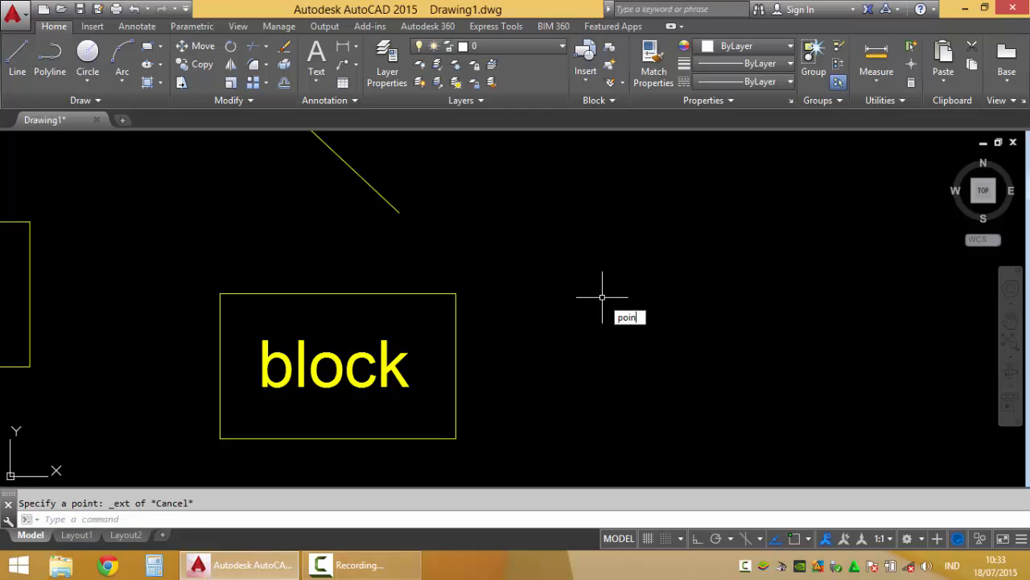
text(t)
key(Return)
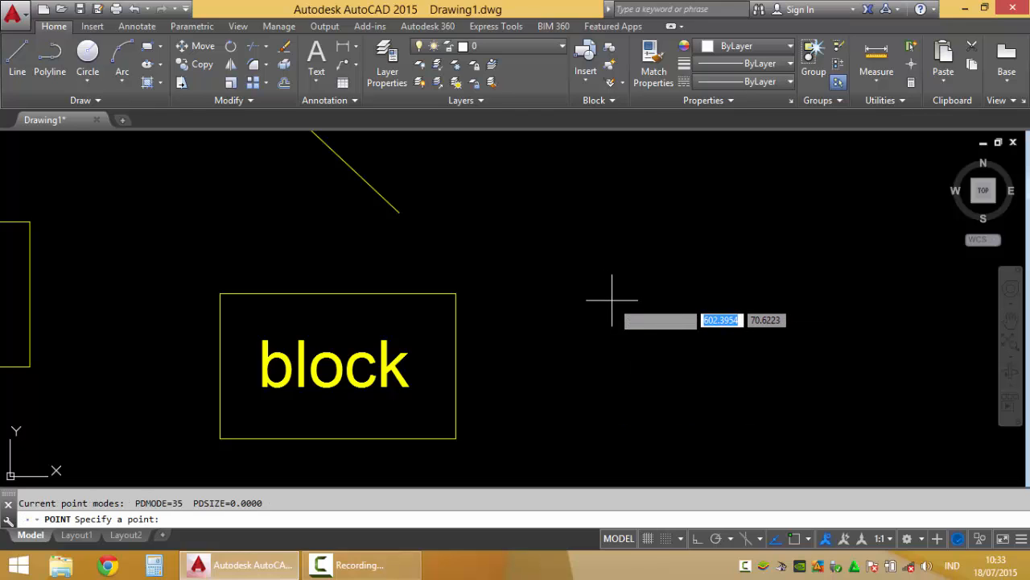
shift+right_click(615, 301)
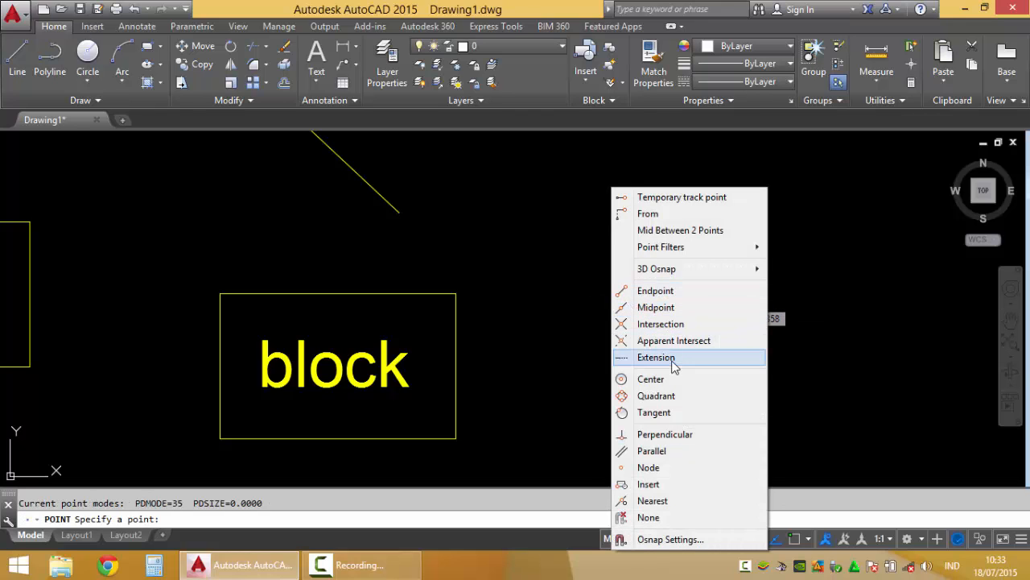
click(657, 357)
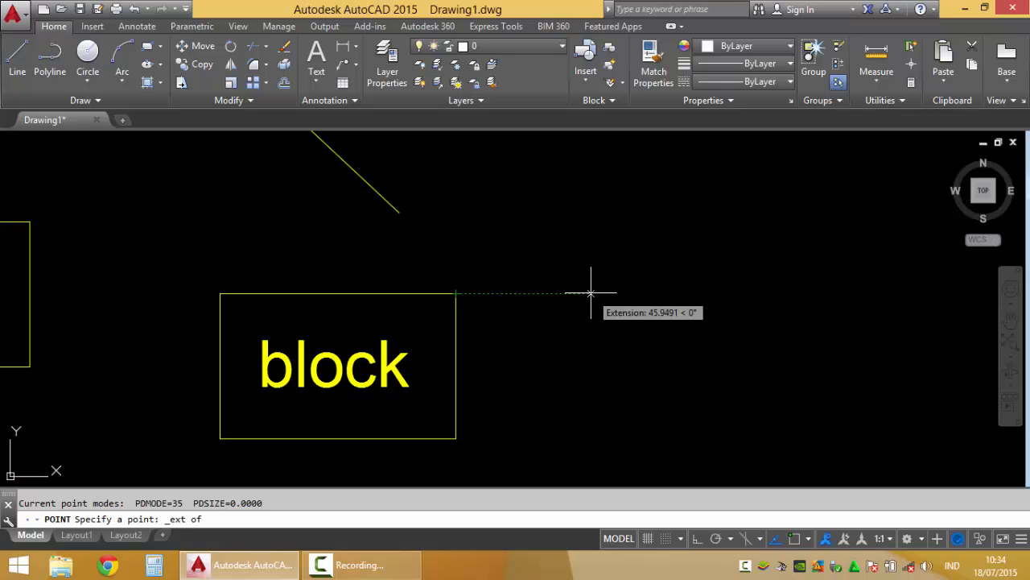
click(591, 293)
shift+right_click(748, 255)
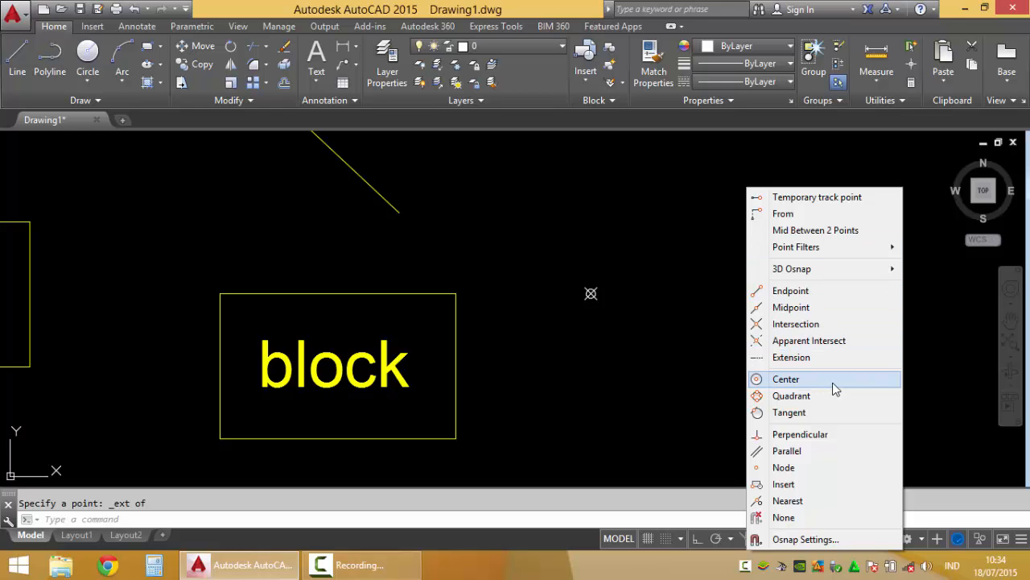
key(Escape)
- Draw an arc to the right of the small circle, above the left free diagonal line
scroll(789, 362, down, 1)
middle_drag(420, 272, 728, 400)
middle_drag(638, 349, 512, 383)
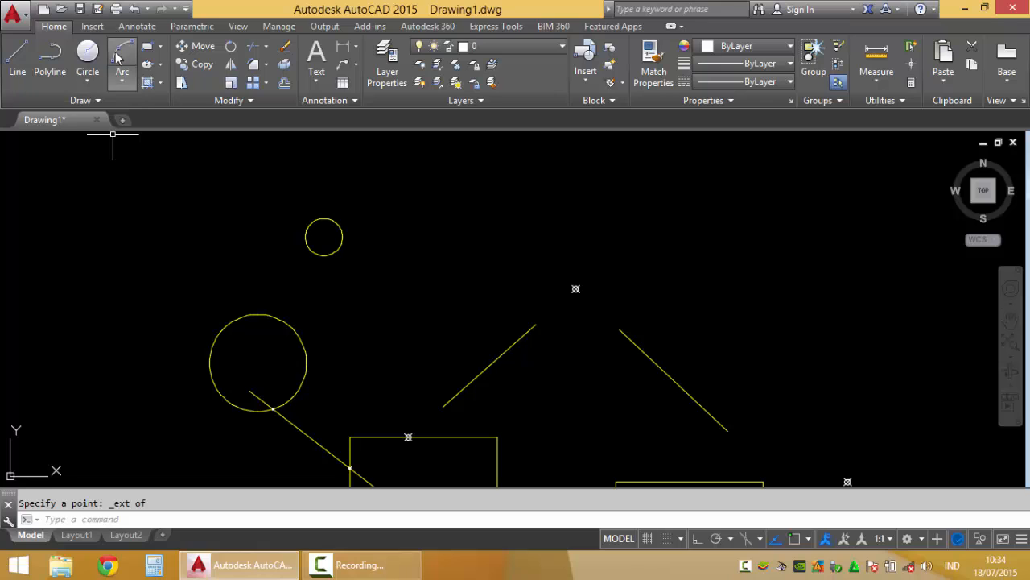
click(117, 53)
middle_drag(430, 316, 508, 245)
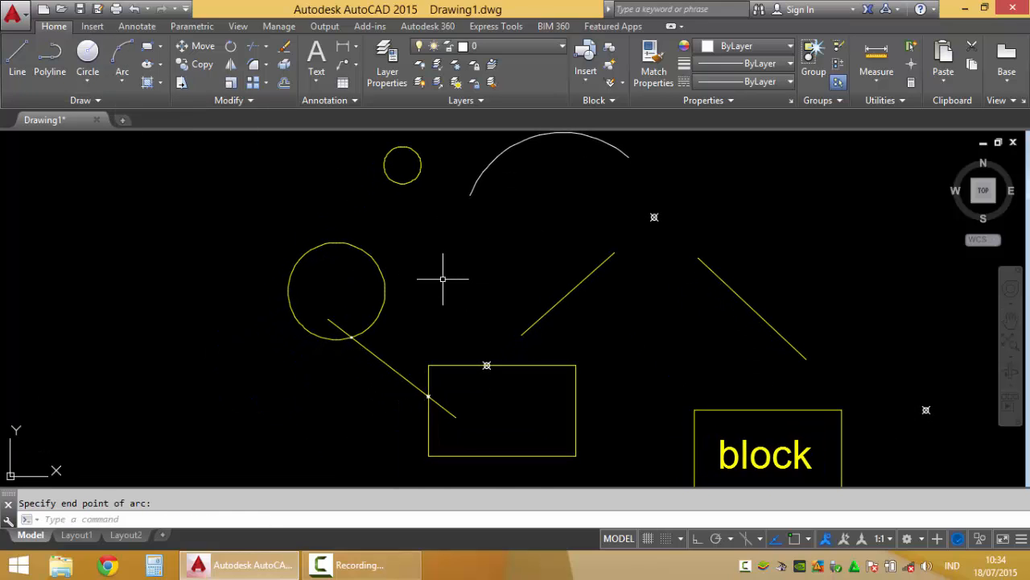
- Place a point at the center of the large circle using a one-time Center snap
text(poi)
key(Return)
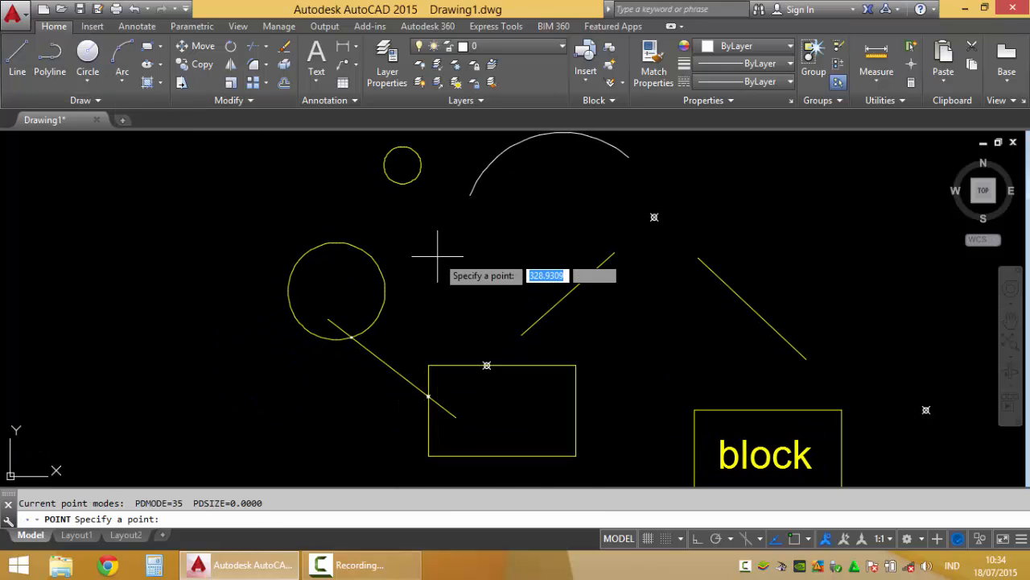
shift+right_click(438, 241)
click(476, 378)
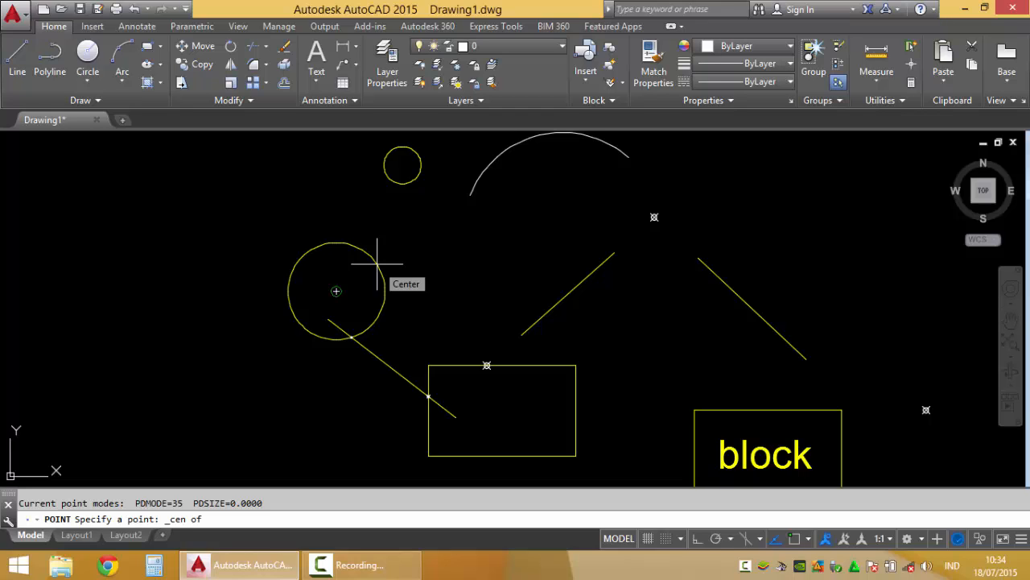
click(377, 263)
- Place a point at the center of the arc using a one-time Center snap
middle_drag(420, 261, 355, 313)
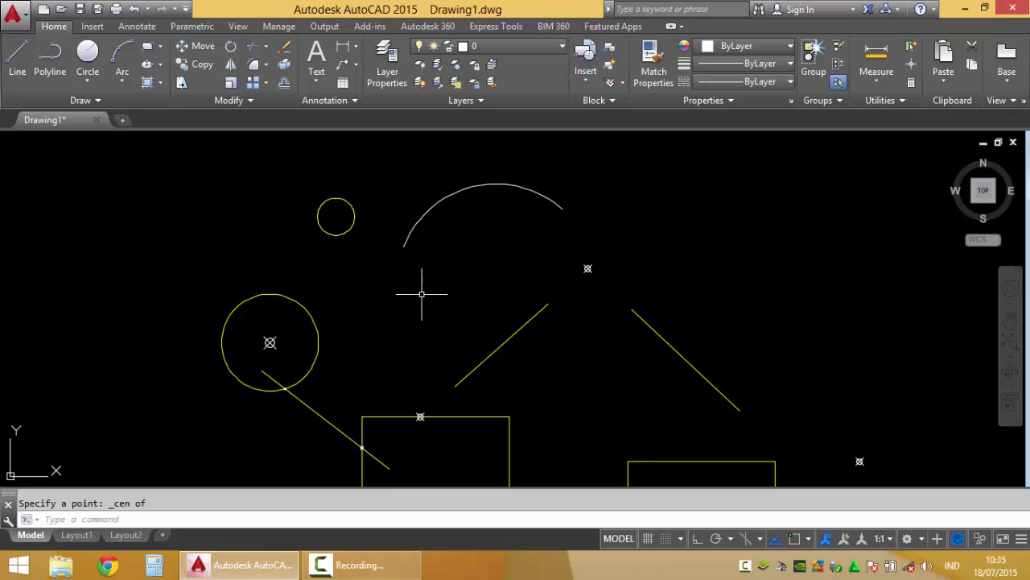
key(Return)
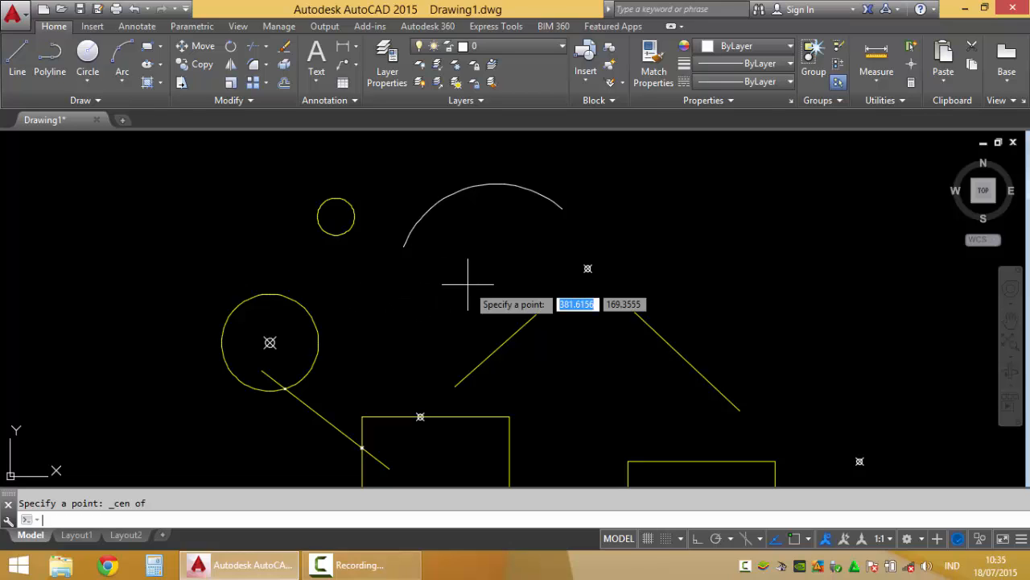
shift+right_click(490, 278)
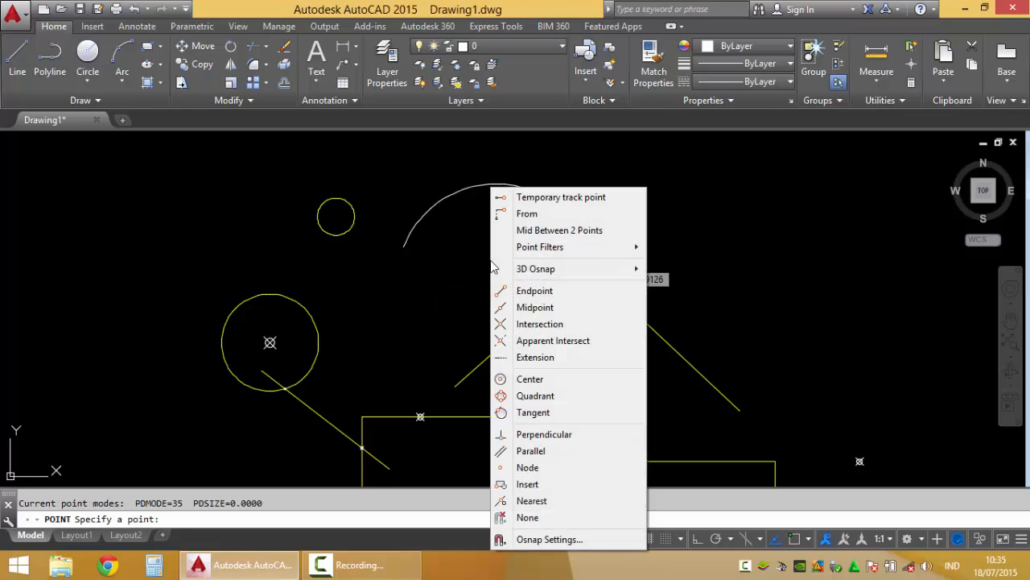
click(533, 379)
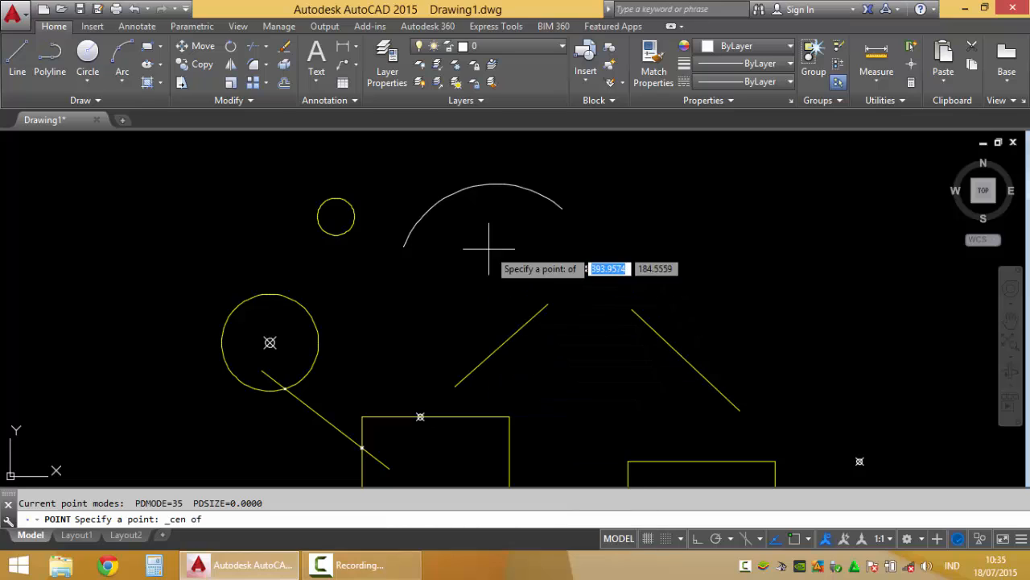
click(485, 186)
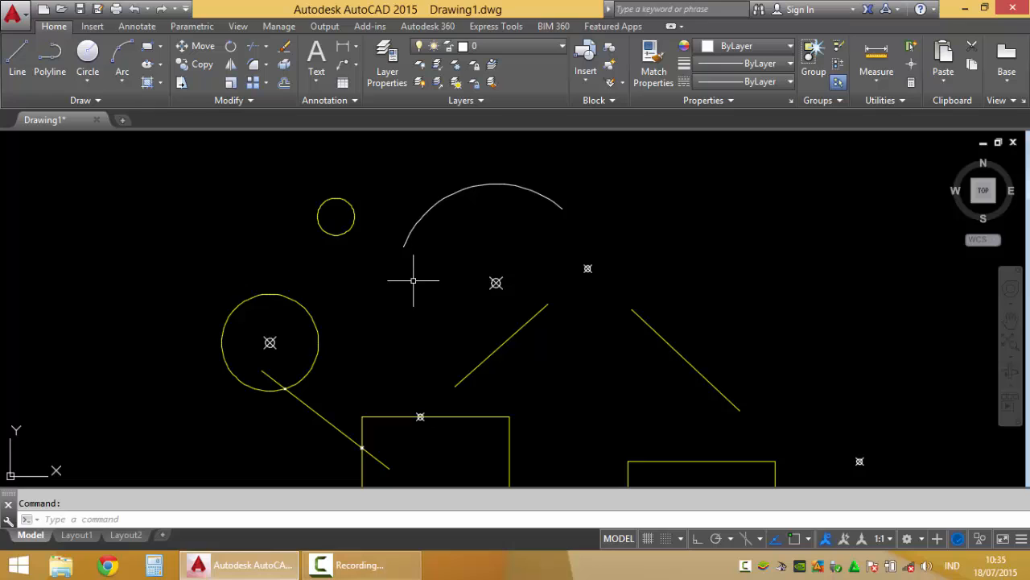
- Place points at the large circle's right and top quadrants using one-time Quadrant snaps
middle_drag(415, 283, 456, 298)
shift+right_click(714, 216)
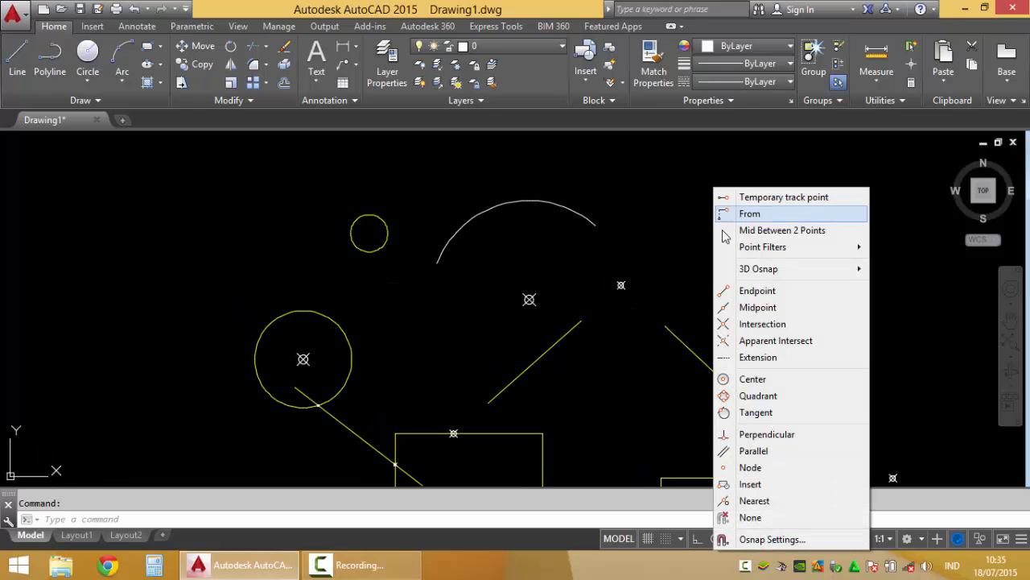
click(762, 396)
key(Return)
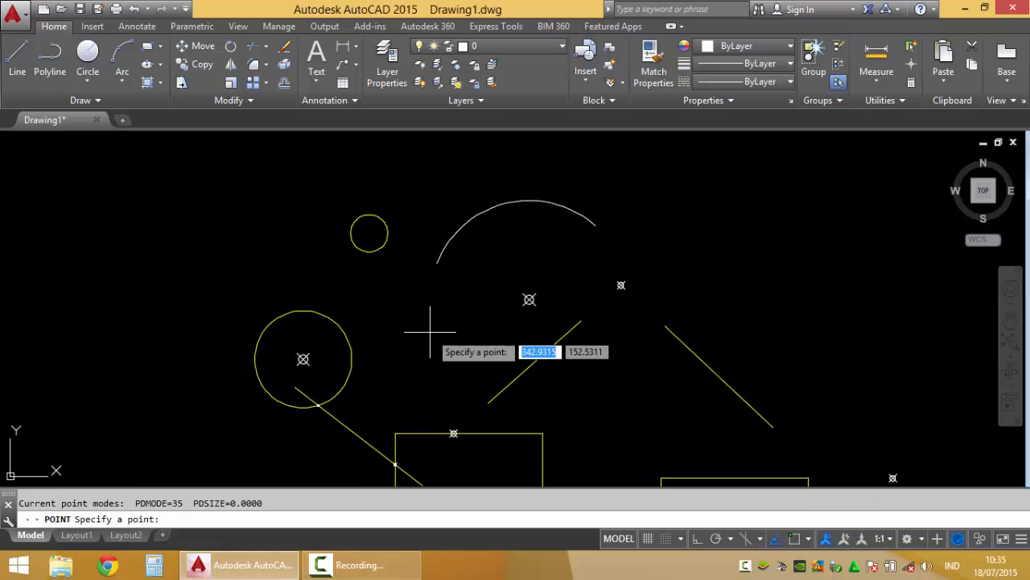
shift+right_click(430, 334)
click(473, 397)
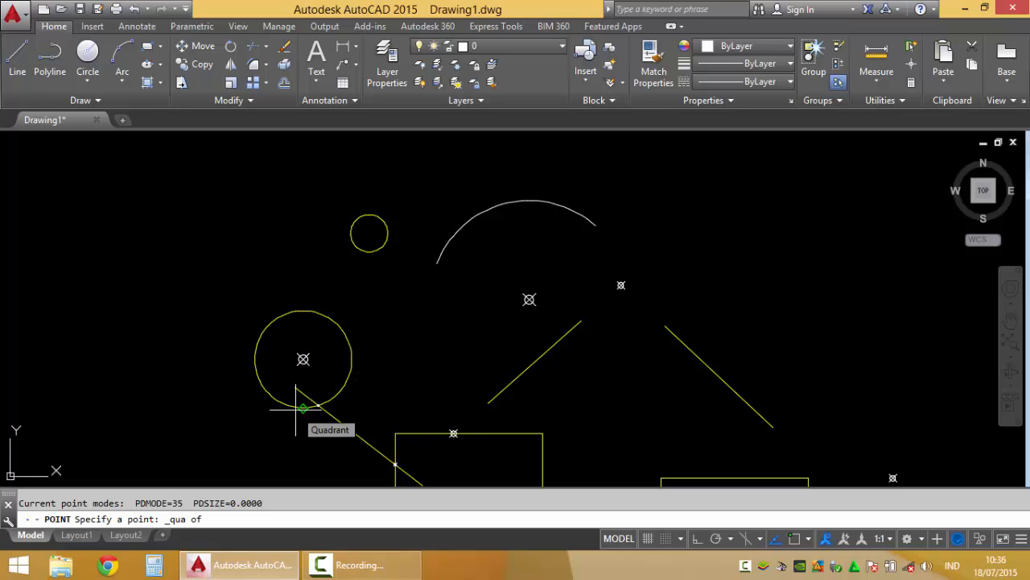
click(357, 359)
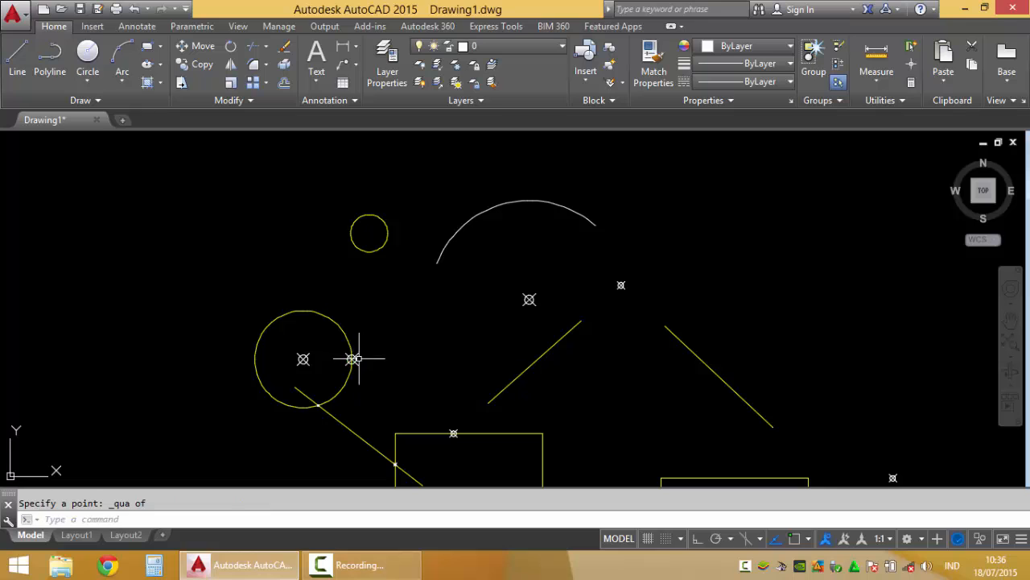
key(Return)
shift+right_click(407, 319)
click(453, 390)
click(303, 311)
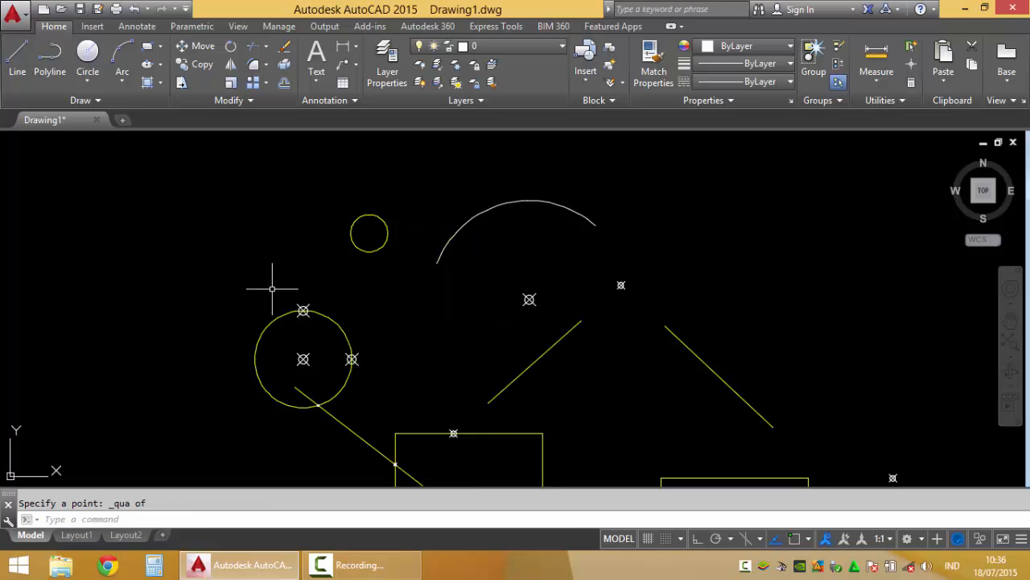
- Place points at the large circle's left and bottom quadrants using one-time Quadrant snaps
key(Return)
shift+right_click(259, 277)
click(322, 393)
click(254, 358)
key(Return)
shift+right_click(224, 299)
click(252, 397)
click(302, 408)
- Draw a line from the empty rectangle's upper-left corner tangent to the large circle's upper right side, using one-time Endpoint and Tangent snaps
shift+right_click(740, 247)
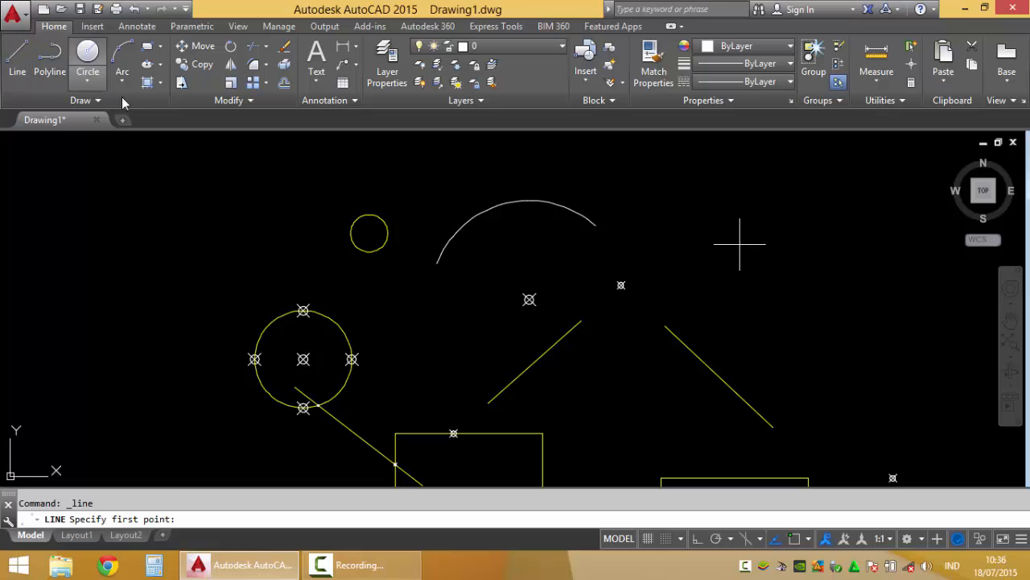
mouse_move(391, 392)
middle_down()
mouse_move(331, 249)
mouse_move(486, 422)
mouse_move(488, 393)
middle_up()
scroll(491, 418, up, 2)
shift+right_click(549, 367)
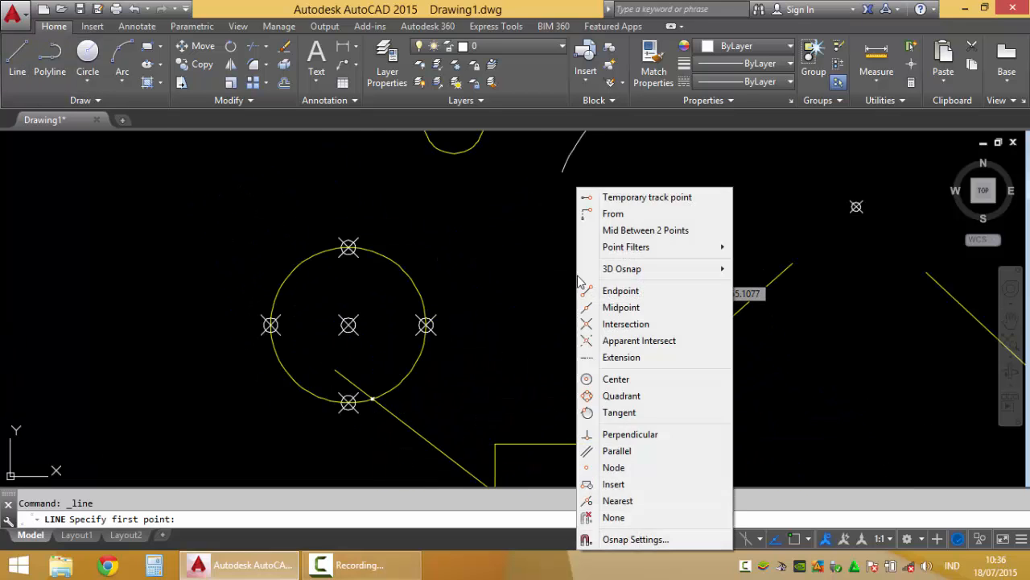
click(607, 291)
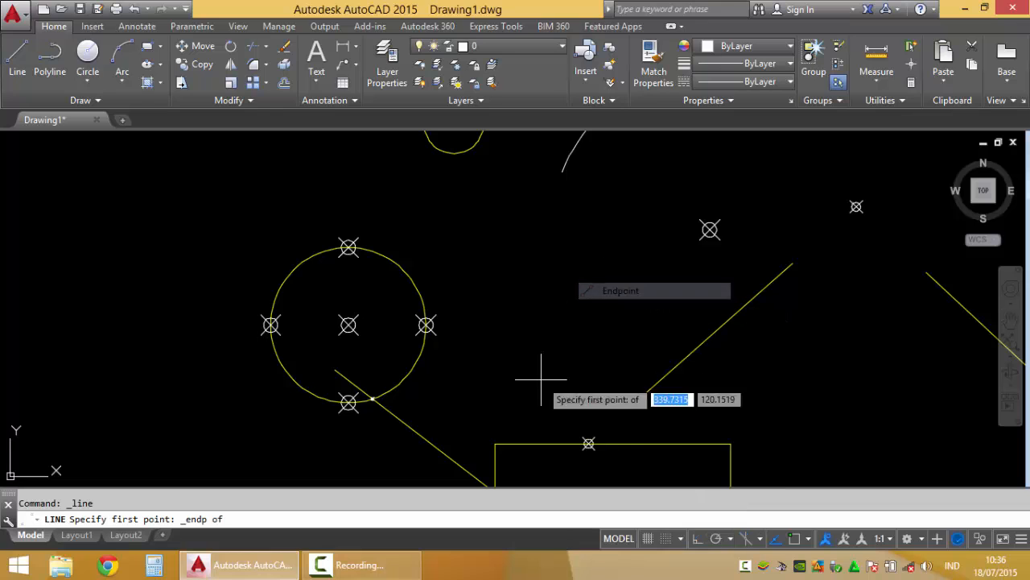
click(494, 444)
scroll(409, 274, up, 2)
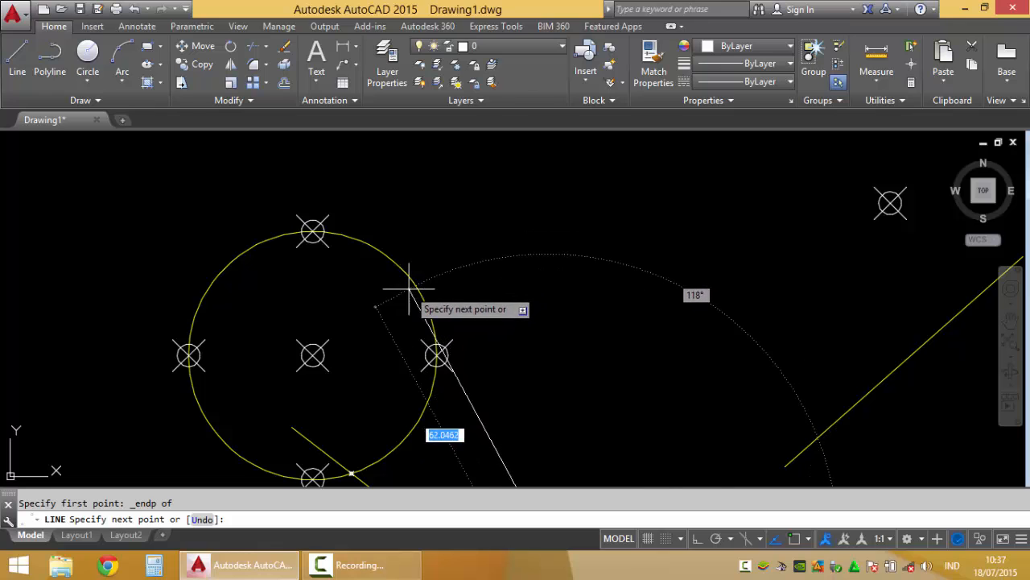
scroll(459, 269, down, 2)
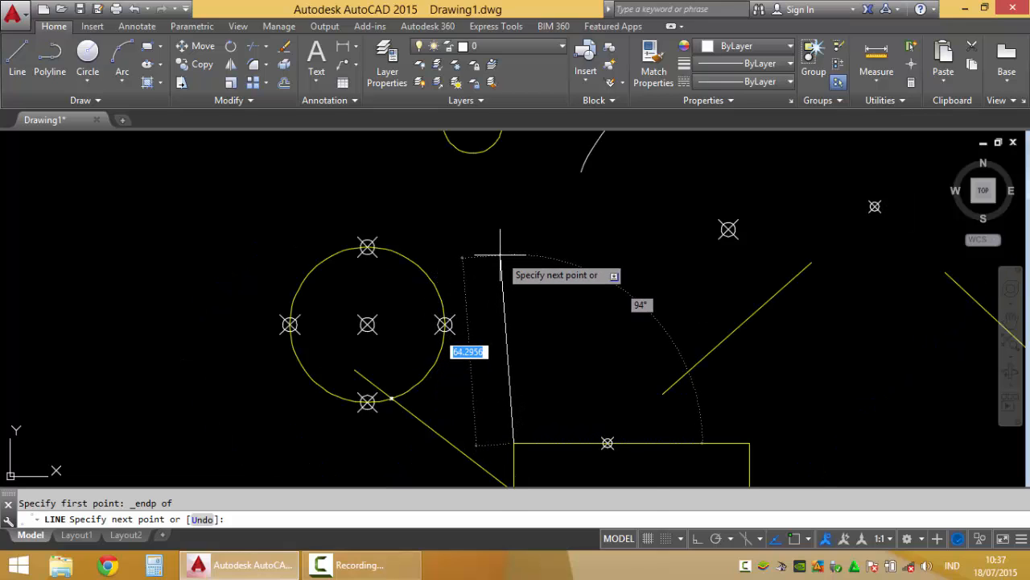
shift+right_click(501, 256)
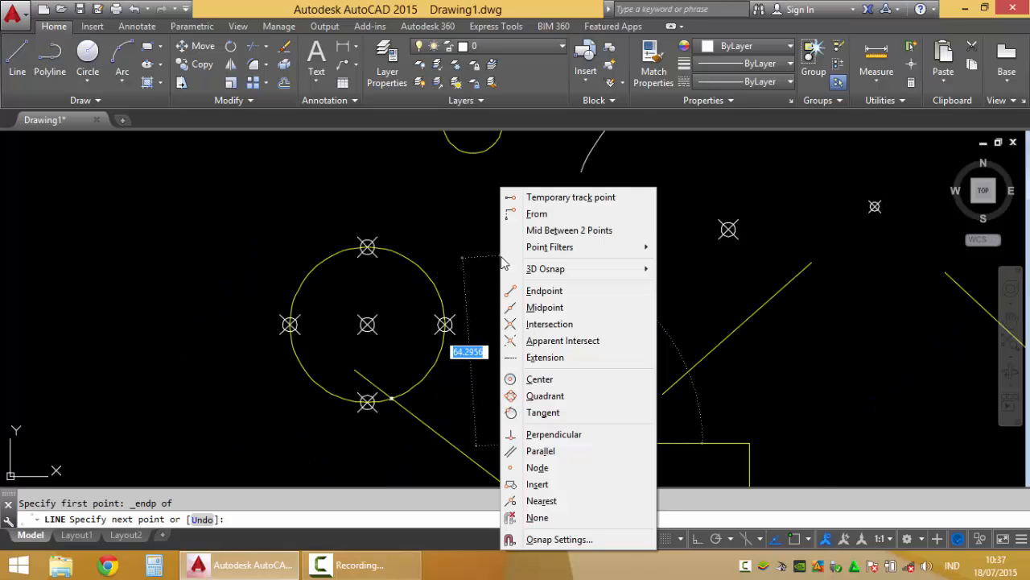
click(543, 412)
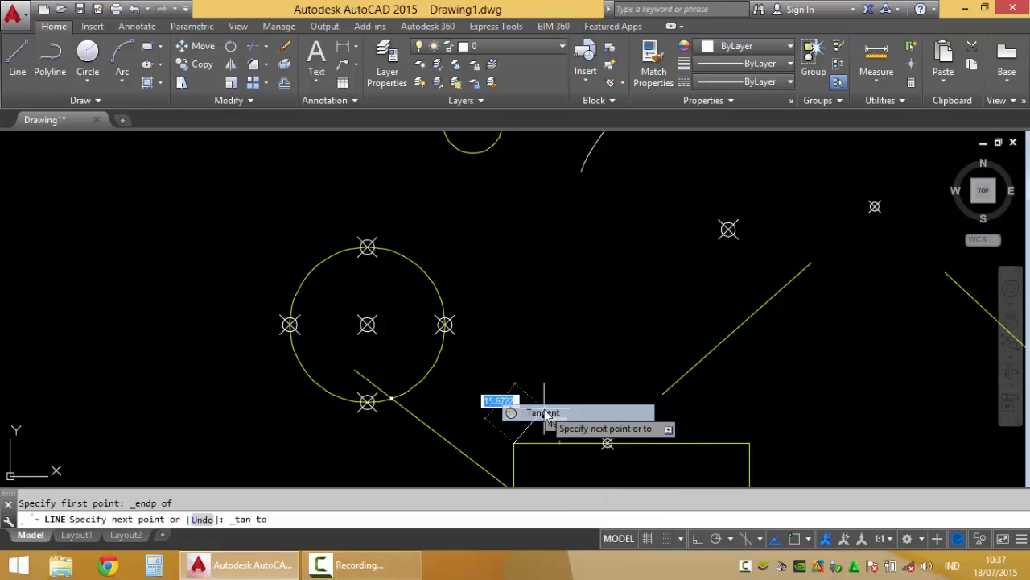
click(395, 250)
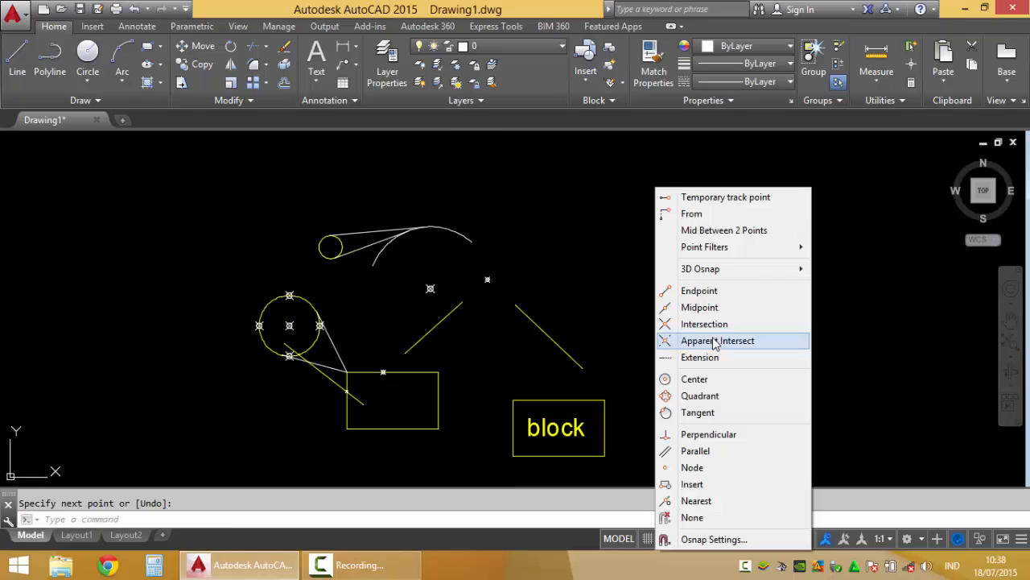
- Start a line at the midpoint of the slanted yellow line above the block, using a one-time Midpoint snap
click(713, 435)
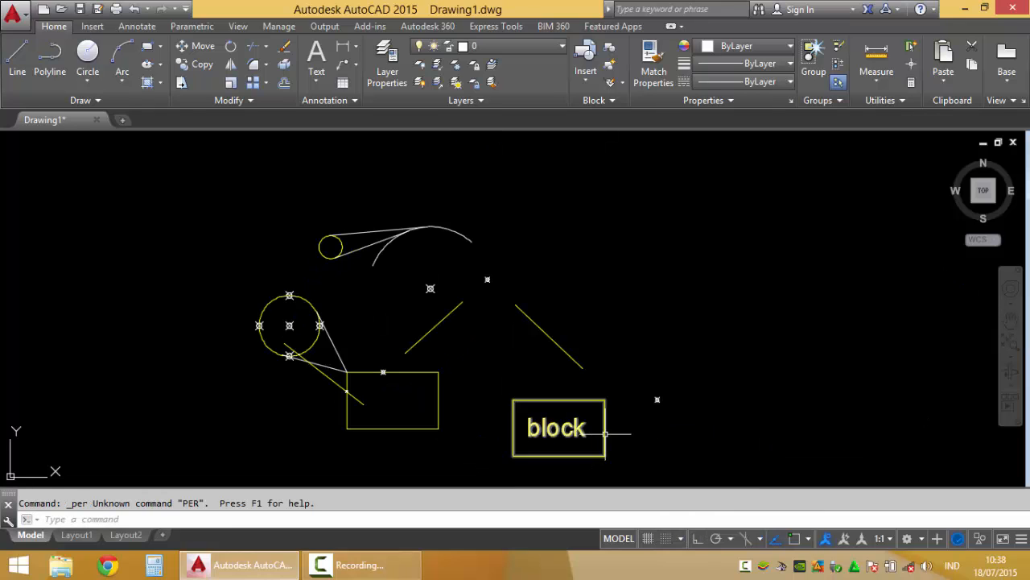
scroll(623, 423, up, 2)
middle_drag(623, 423, 504, 330)
scroll(505, 330, up, 2)
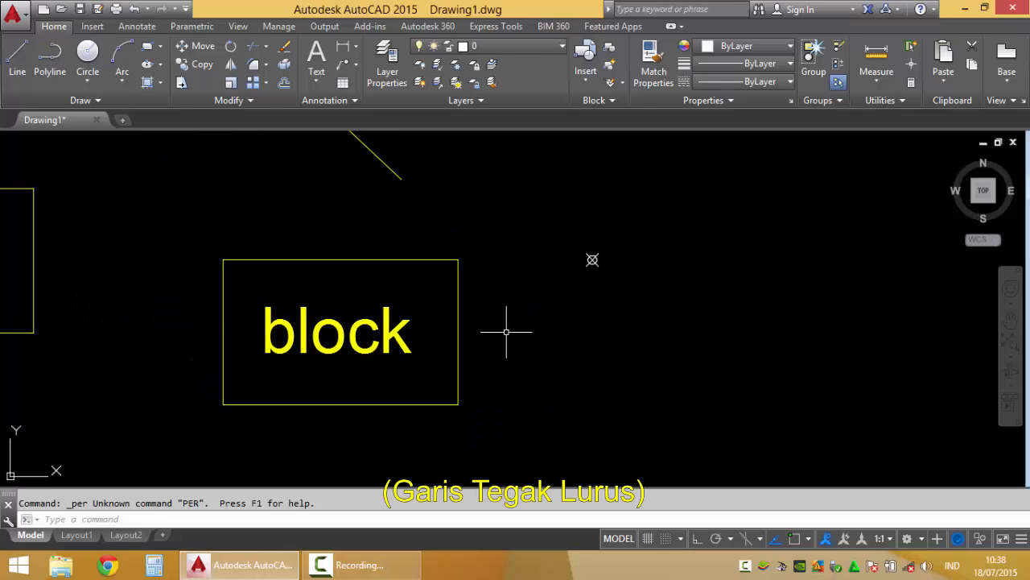
key(Return)
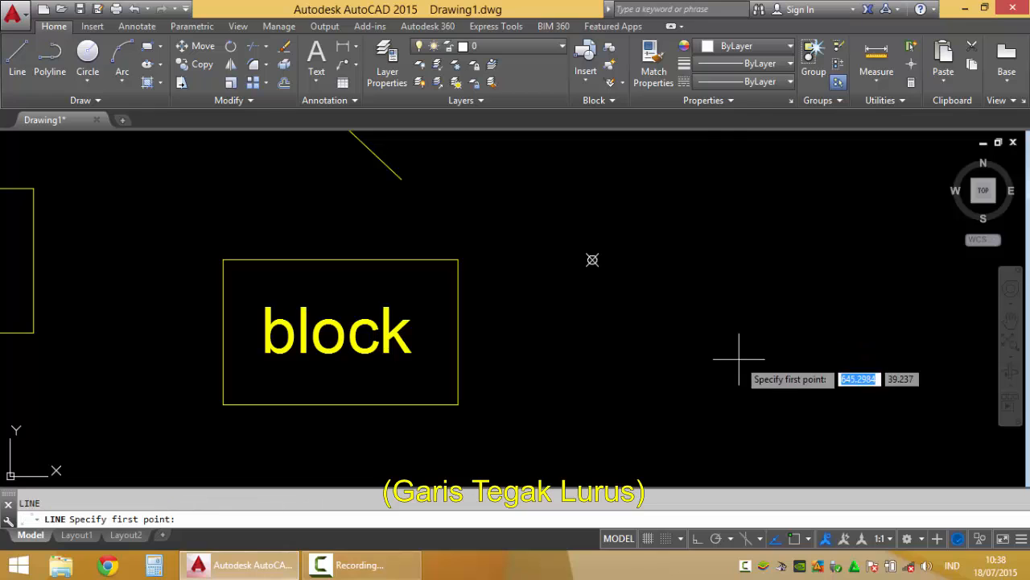
mouse_move(582, 325)
middle_down()
mouse_move(718, 407)
mouse_move(760, 395)
middle_up()
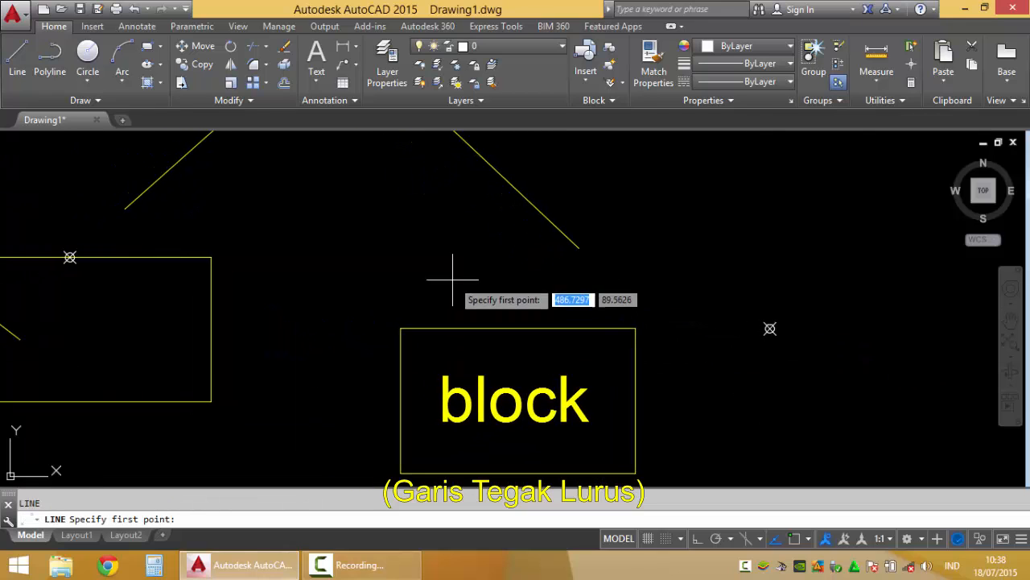
mouse_move(460, 272)
middle_down()
mouse_move(554, 387)
mouse_move(503, 315)
middle_up()
shift+right_click(643, 190)
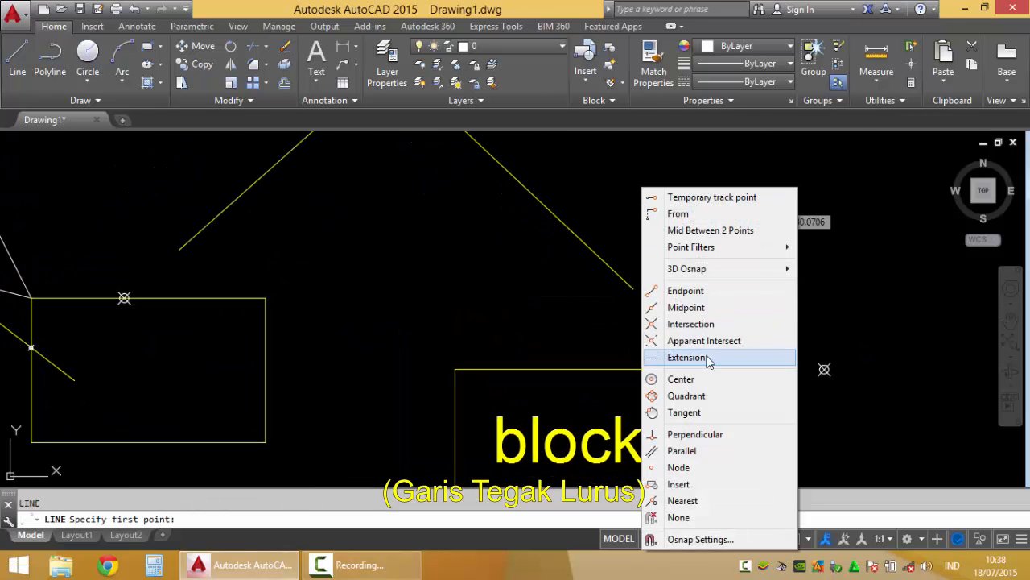
click(700, 307)
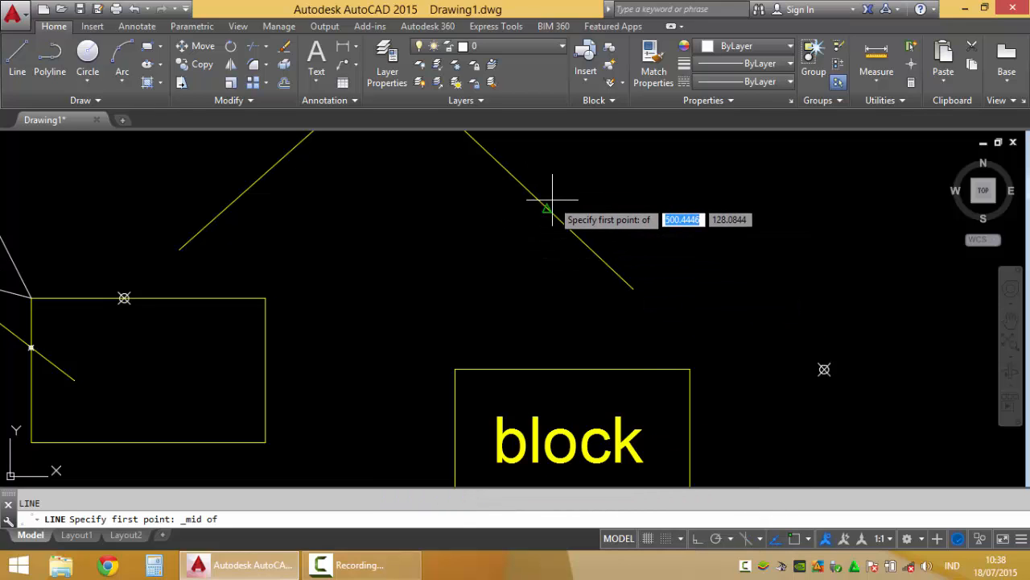
click(548, 208)
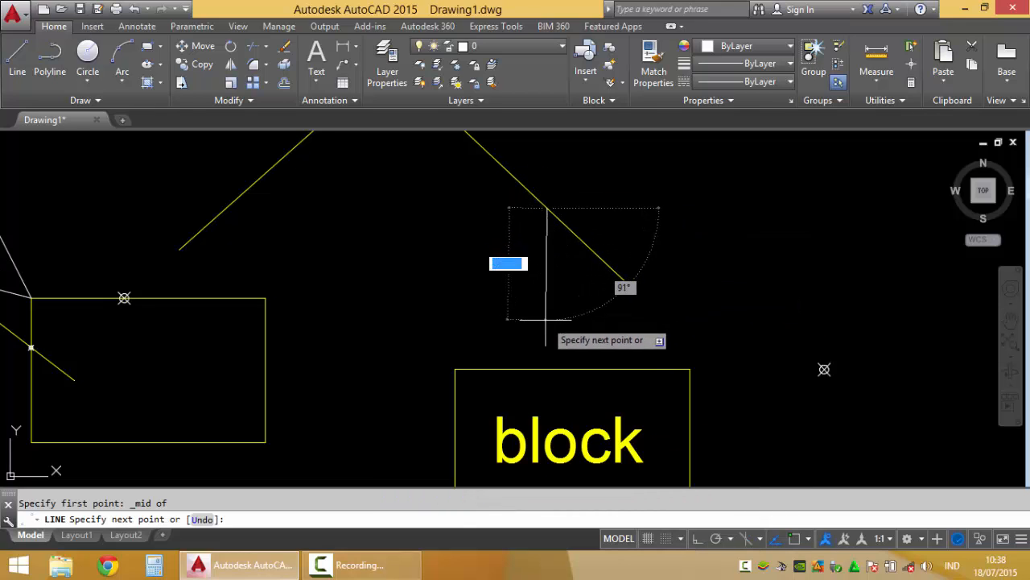
- End the line perpendicular to the block's upper edge with a one-time Perpendicular snap and finish the Line command
middle_drag(621, 371, 500, 321)
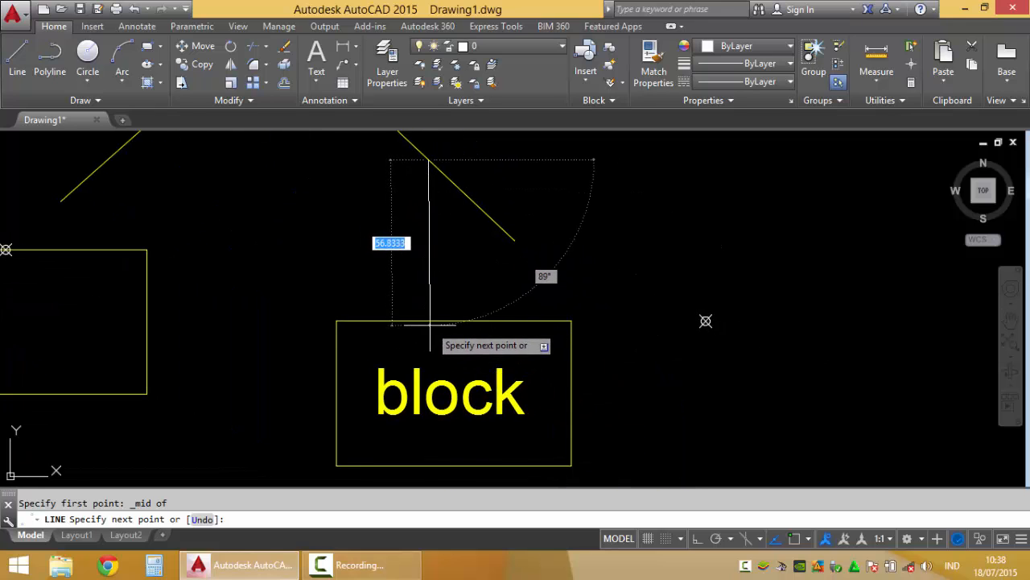
shift+right_click(478, 285)
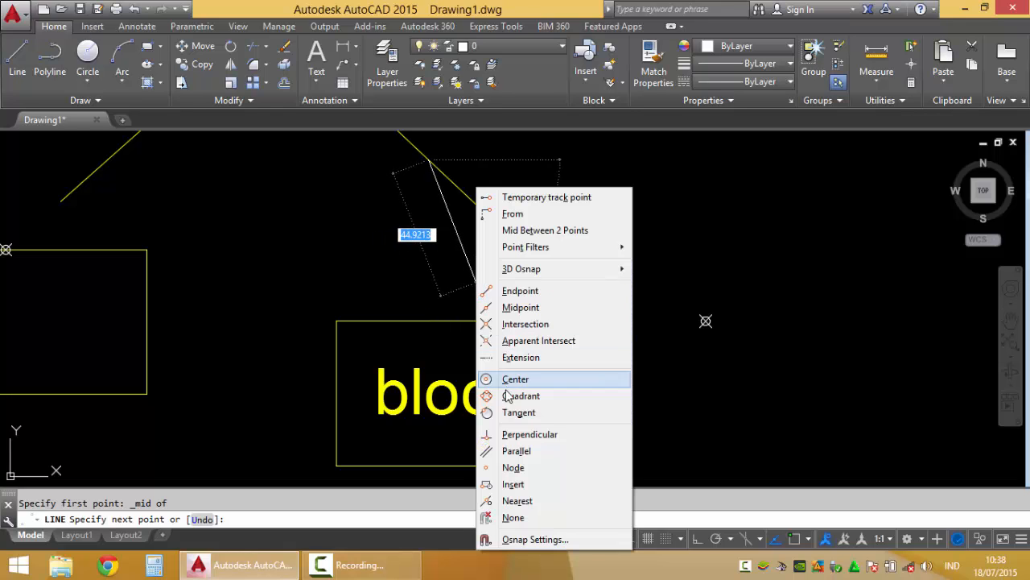
click(521, 434)
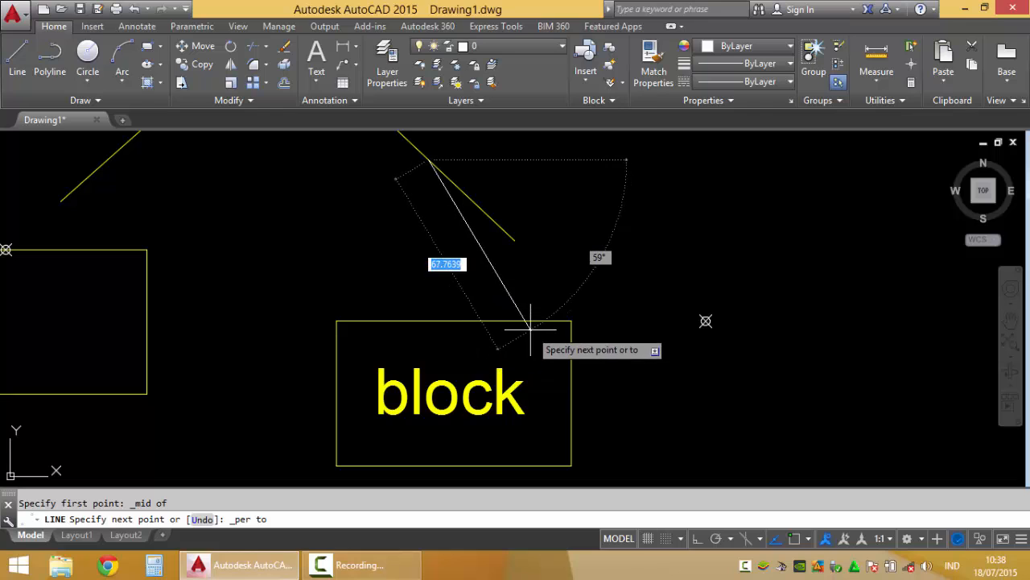
click(379, 322)
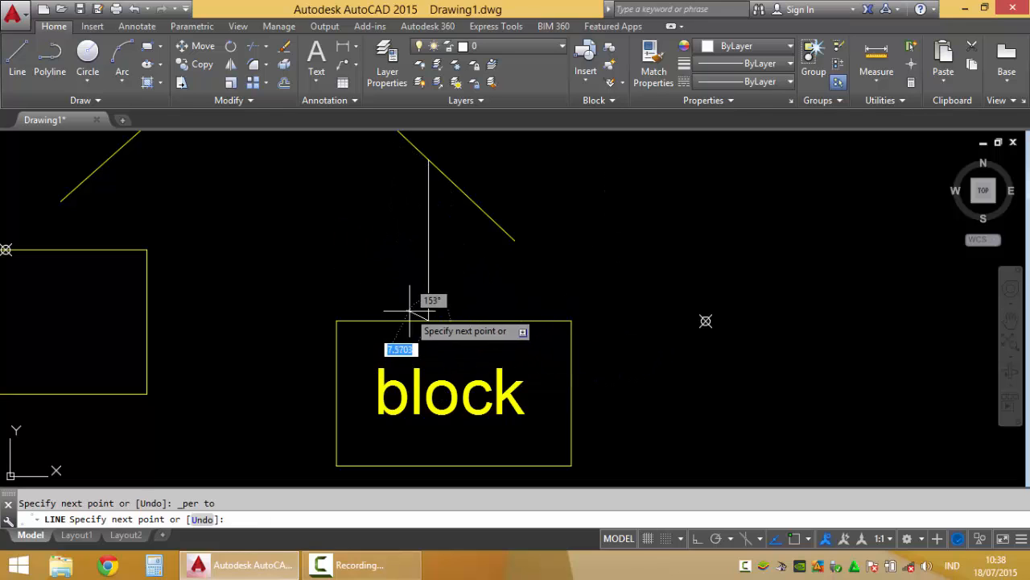
key(Return)
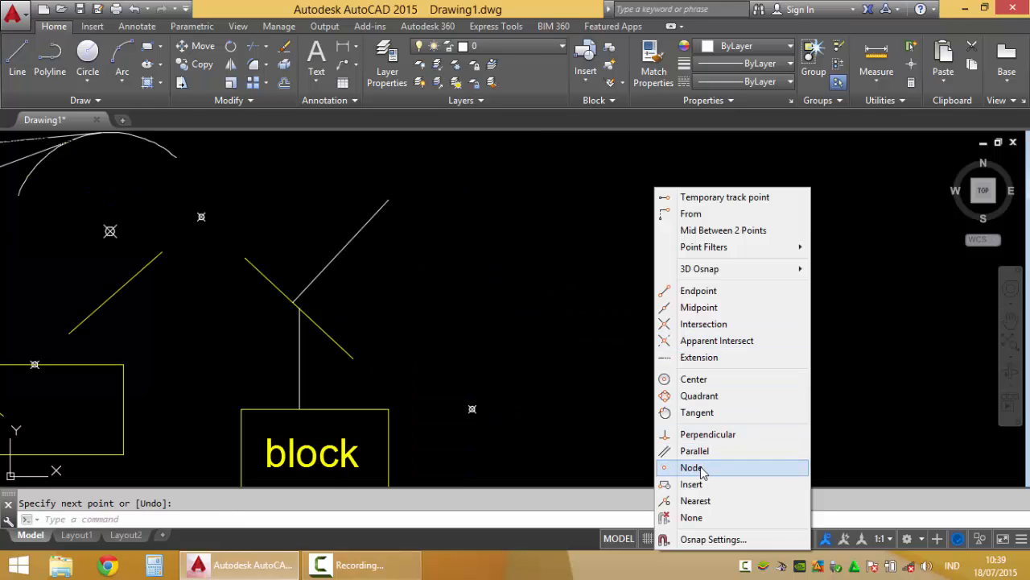
- Draw a circle centered on the isolated point beside the block, using a one-time Node snap
click(521, 428)
scroll(531, 417, up, 5)
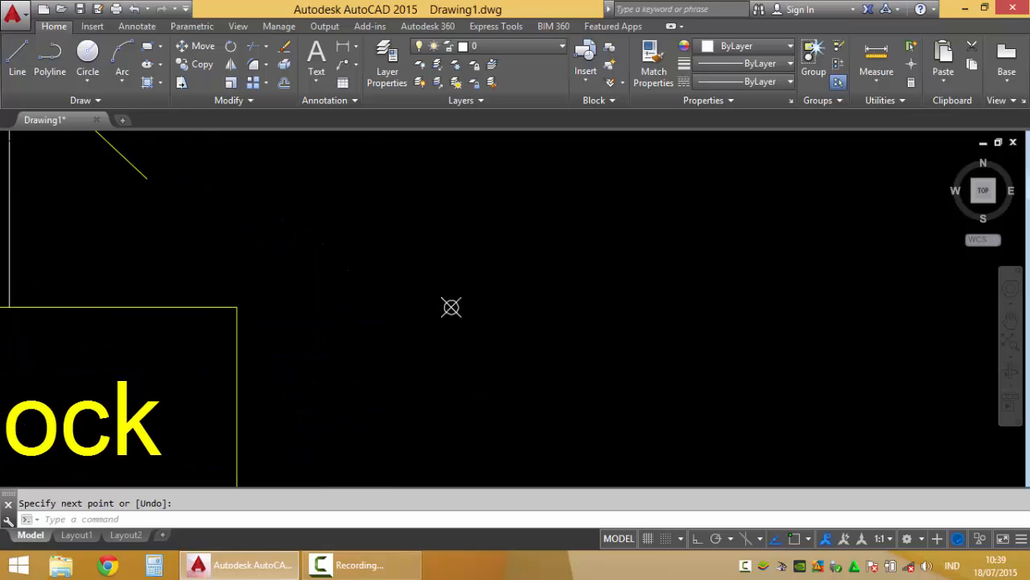
scroll(443, 307, down, 2)
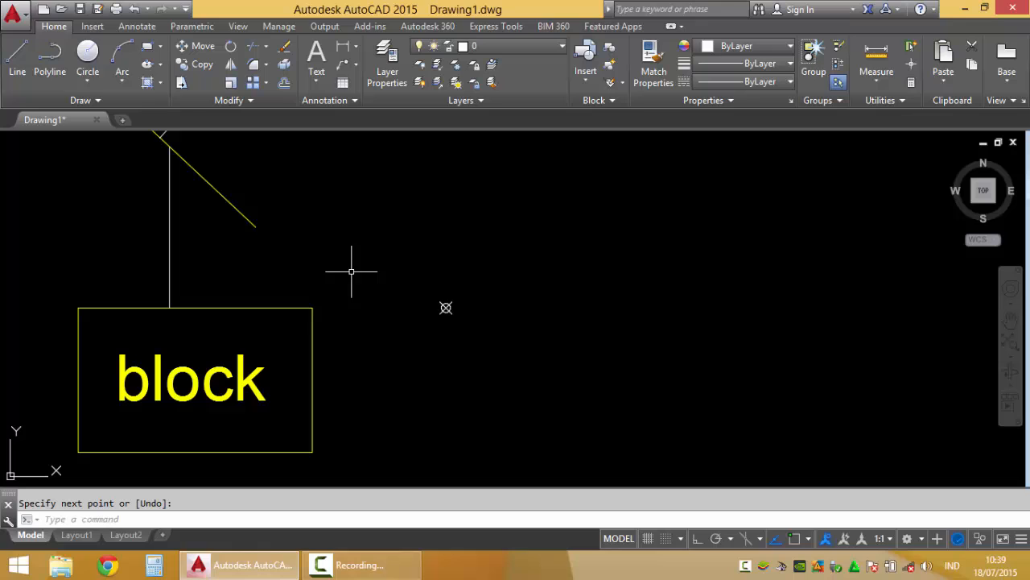
click(84, 55)
shift+right_click(654, 287)
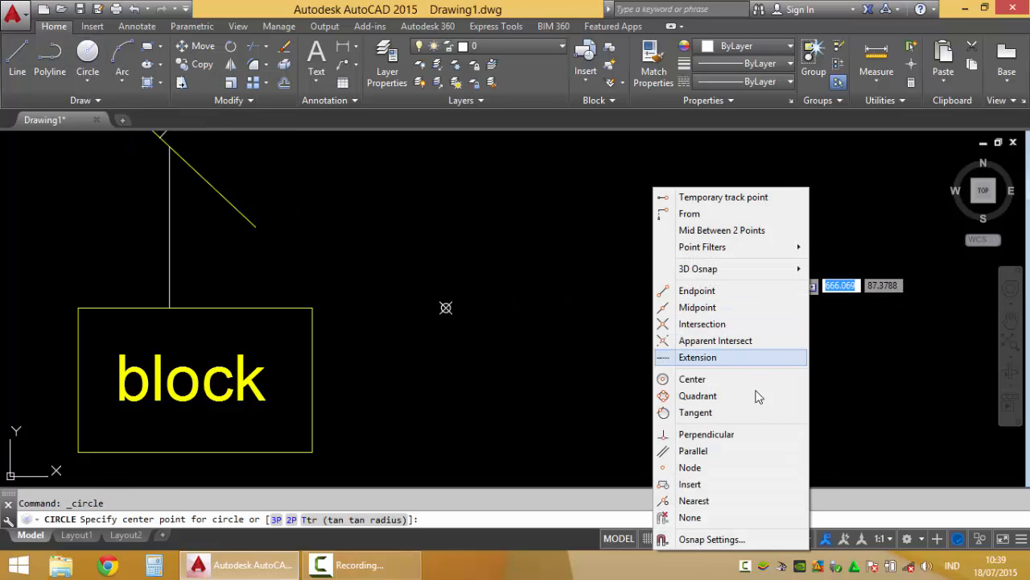
click(686, 467)
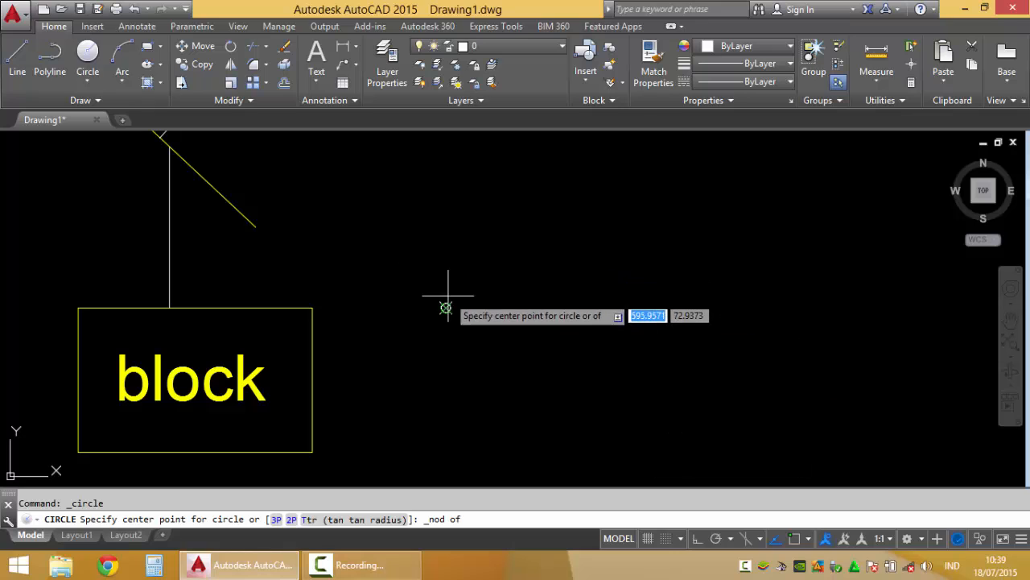
click(450, 302)
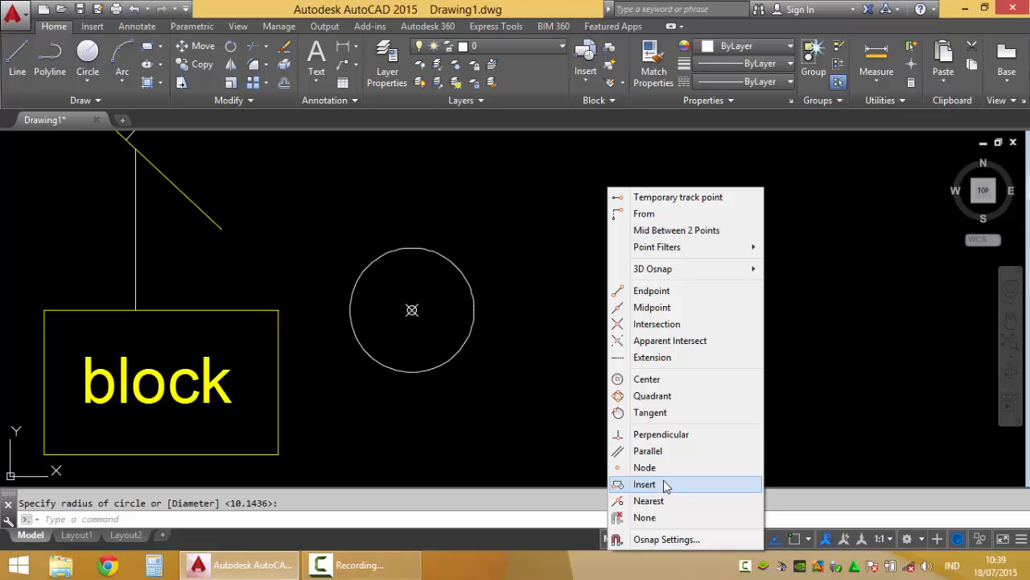
- Place a point at the block's insertion point using a one-time Insert snap
key(Escape)
middle_drag(506, 379, 628, 328)
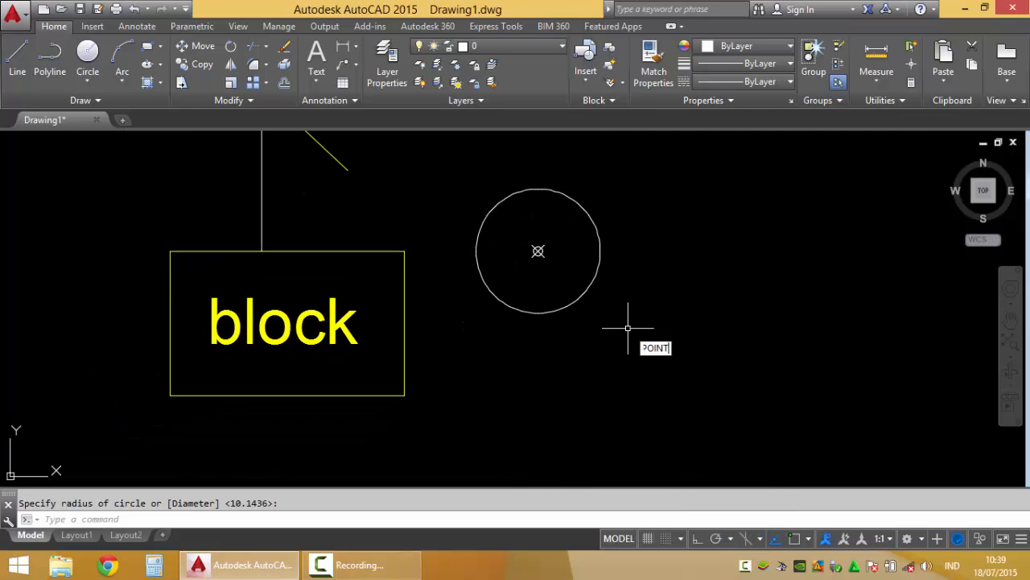
key(Return)
middle_drag(440, 357, 522, 379)
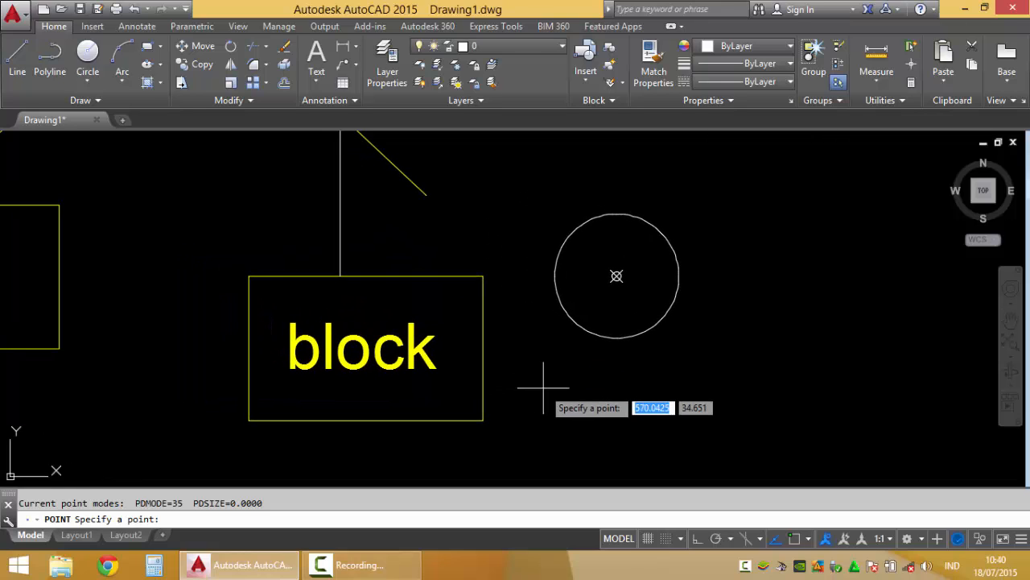
shift+right_click(543, 388)
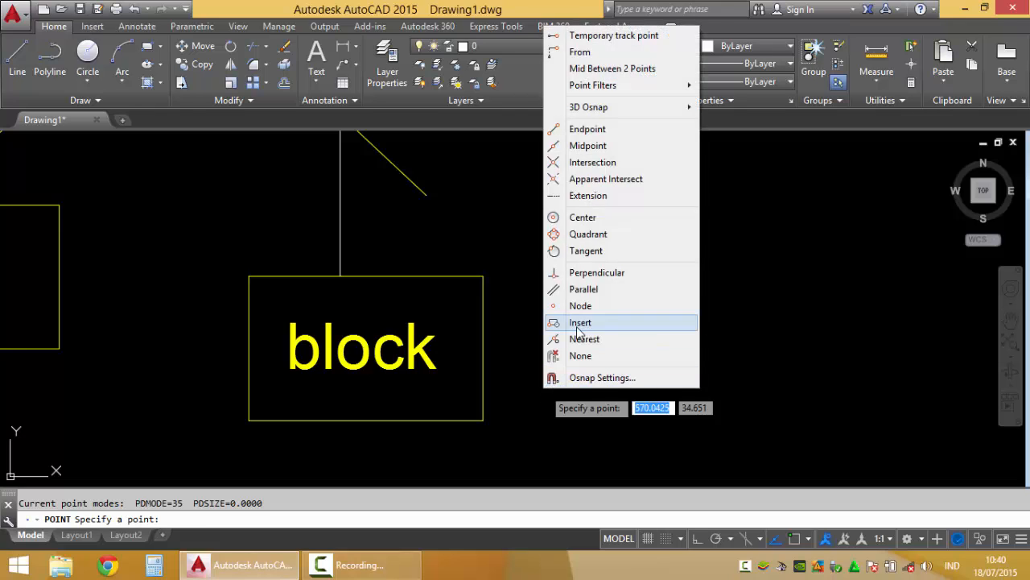
click(570, 322)
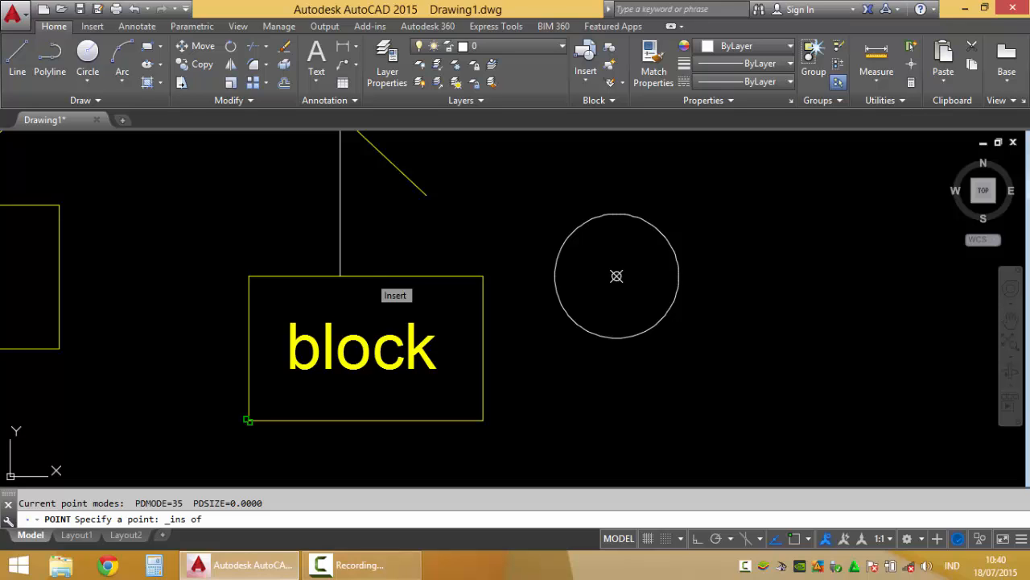
click(370, 278)
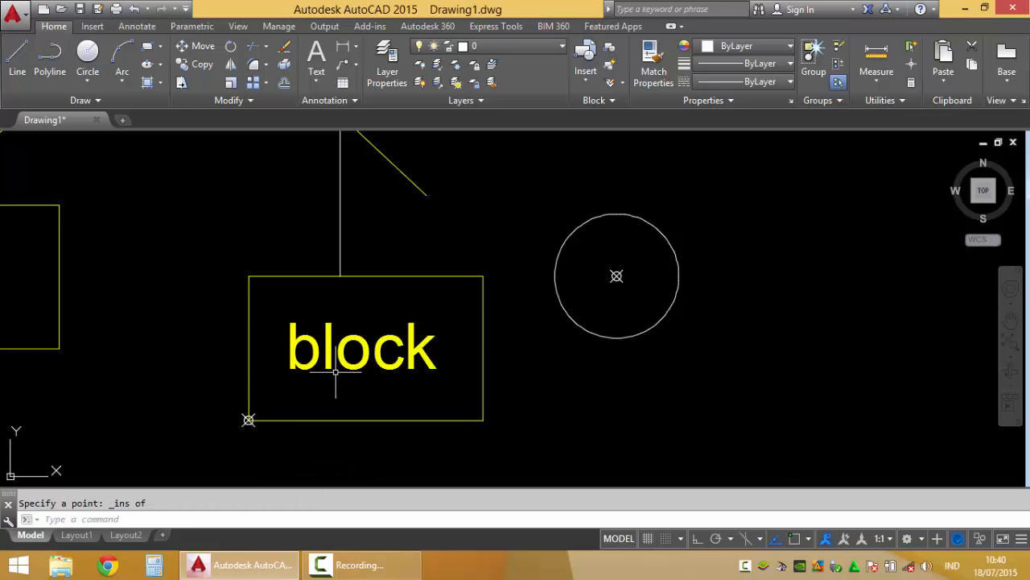
- Place a point on the white slanted line above the block using a one-time Nearest snap
scroll(792, 282, down, 5)
shift+right_click(792, 253)
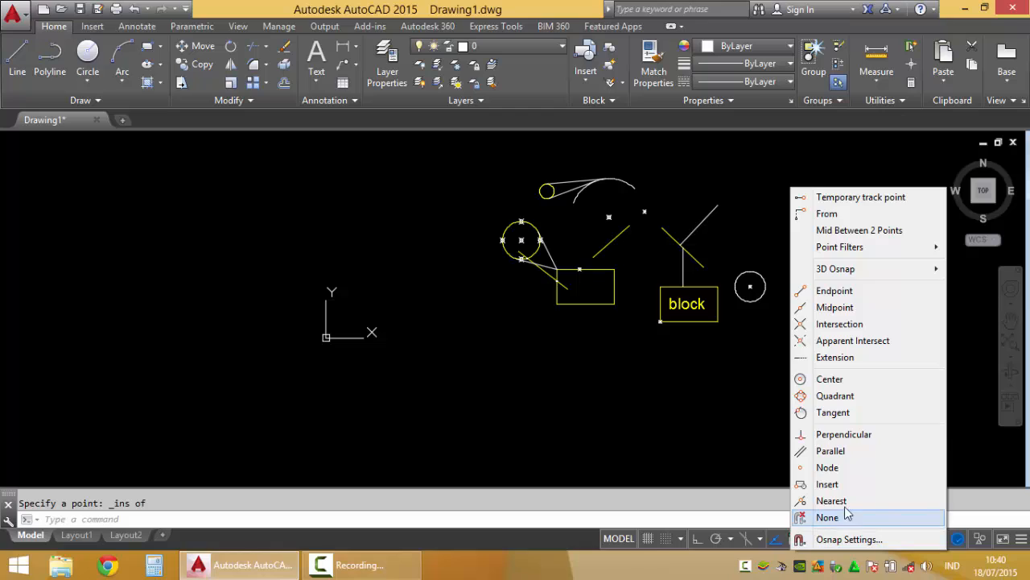
key(Escape)
scroll(757, 208, up, 3)
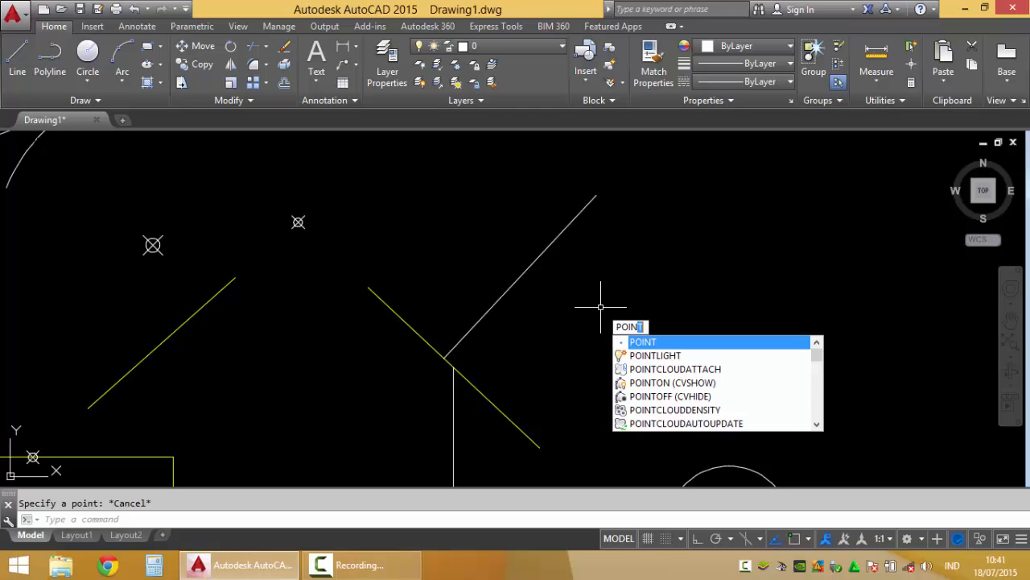
key(Return)
shift+right_click(691, 300)
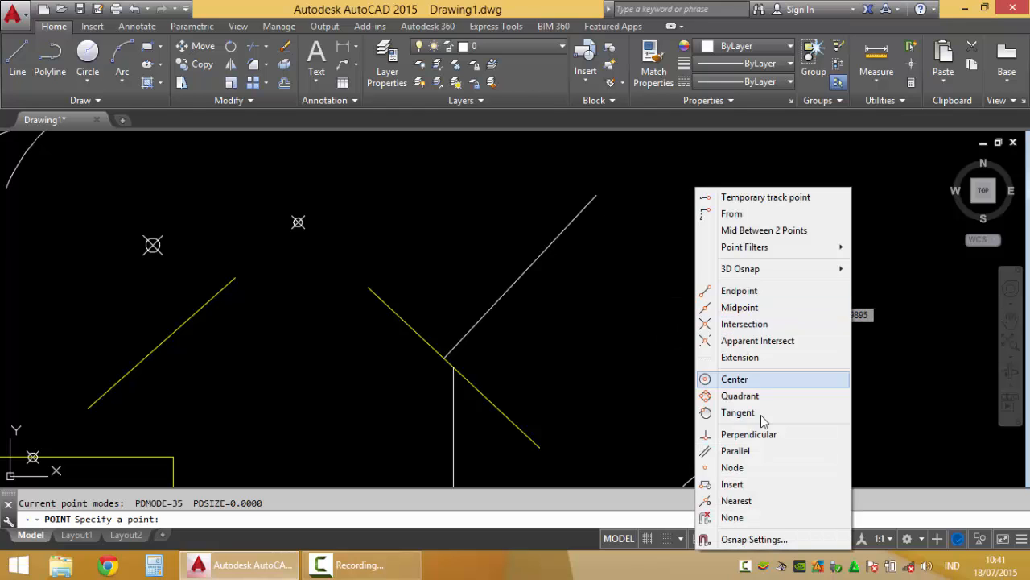
click(745, 501)
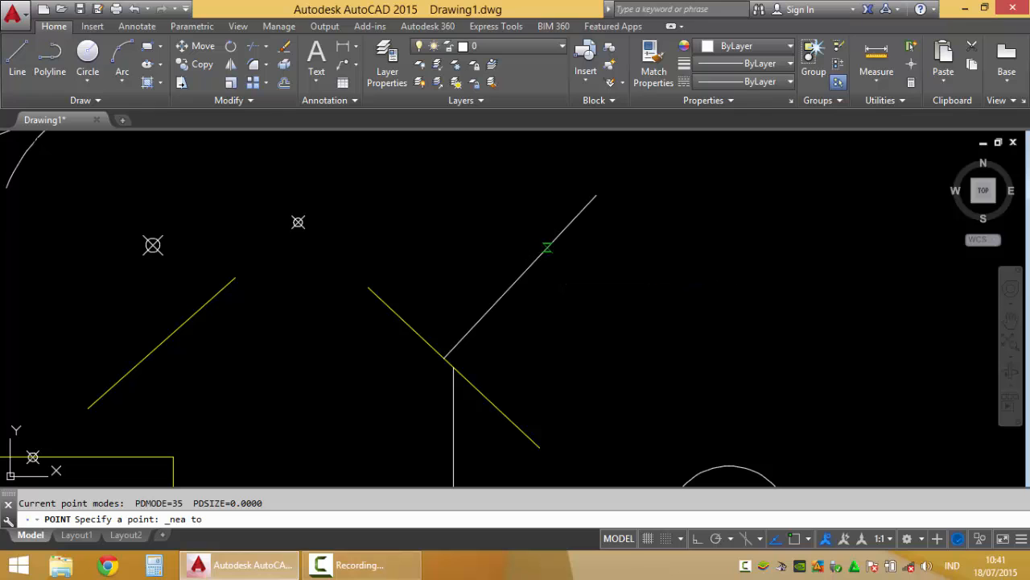
- Place a point on the left part of the arc using a one-time Nearest snap
middle_drag(589, 321, 658, 223)
scroll(659, 223, down, 1)
middle_drag(719, 272, 770, 384)
scroll(366, 227, up, 4)
key(Return)
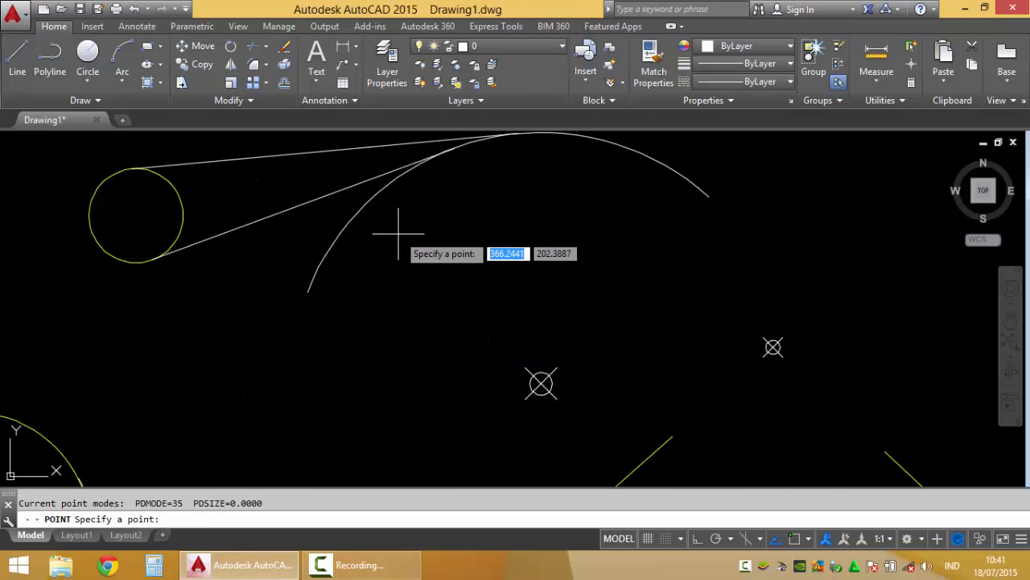
shift+right_click(403, 223)
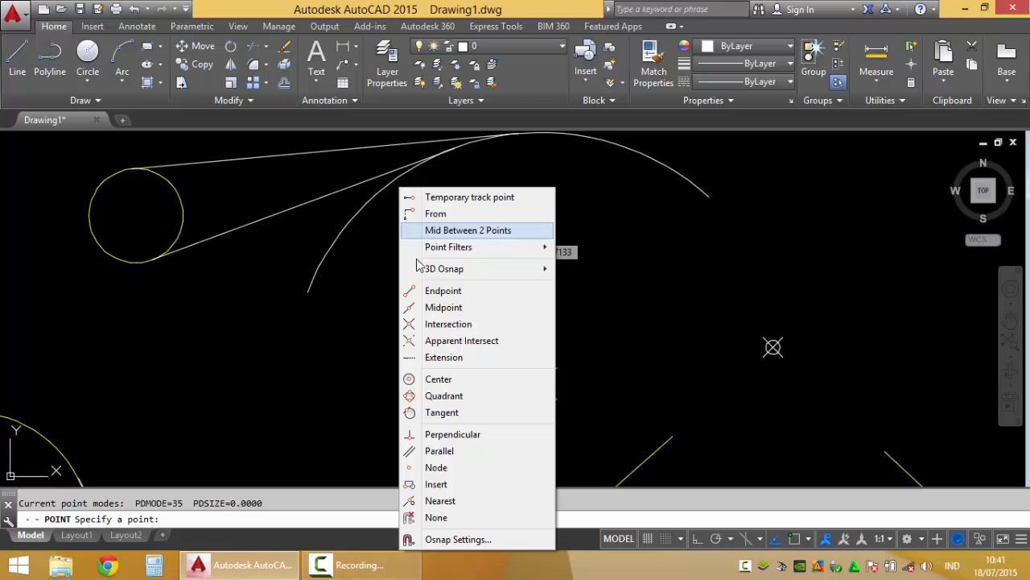
click(452, 501)
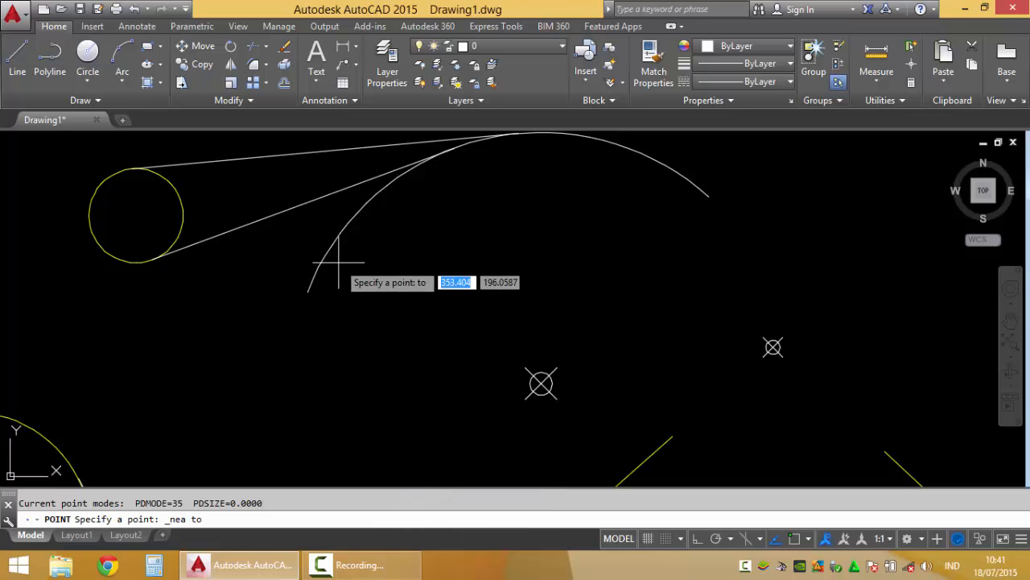
click(362, 216)
middle_drag(349, 260, 602, 292)
scroll(602, 293, down, 5)
shift+right_click(651, 192)
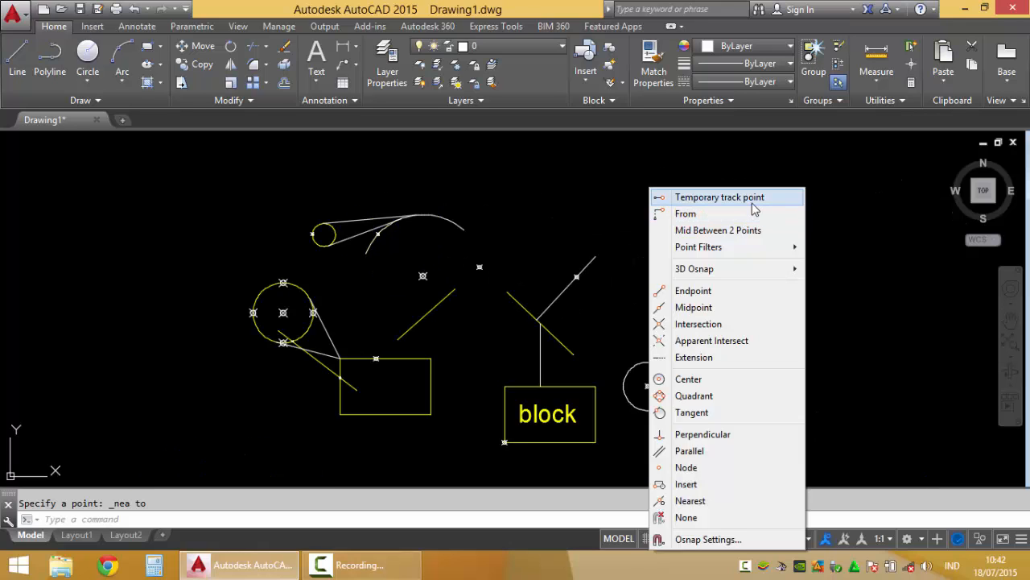
key(Escape)
scroll(467, 291, up, 2)
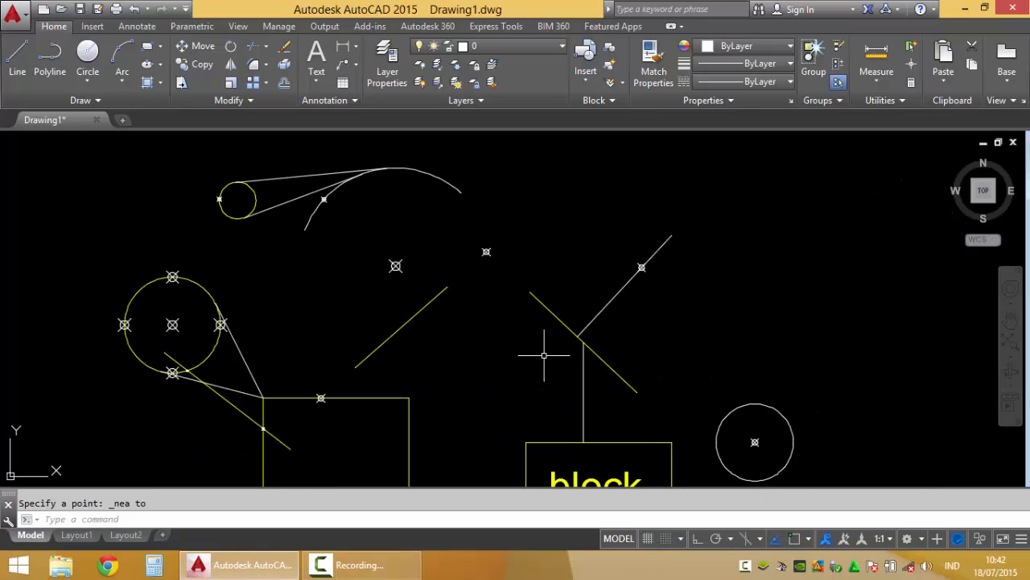
middle_drag(544, 355, 570, 257)
scroll(531, 341, down, 2)
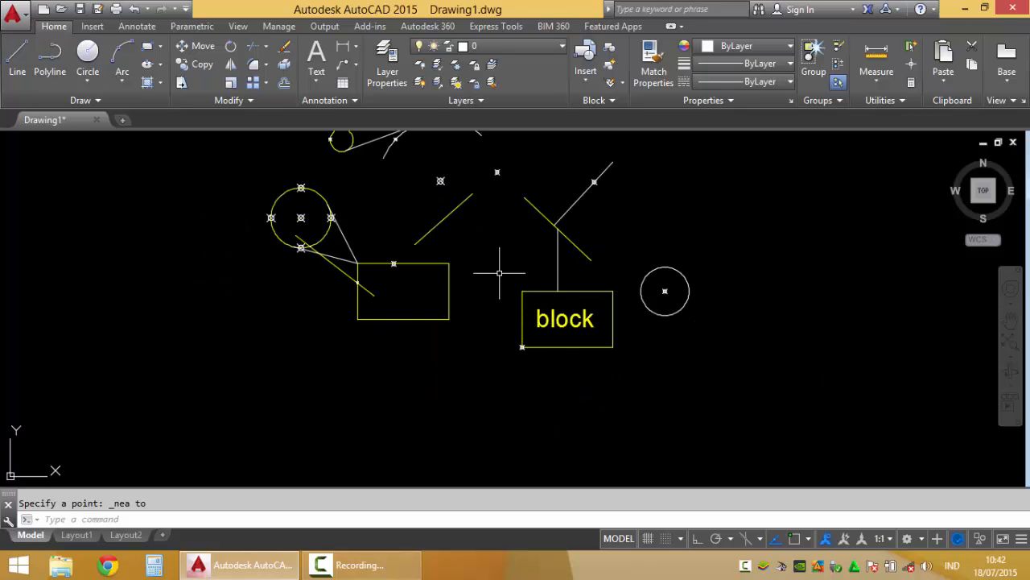
middle_drag(499, 274, 485, 317)
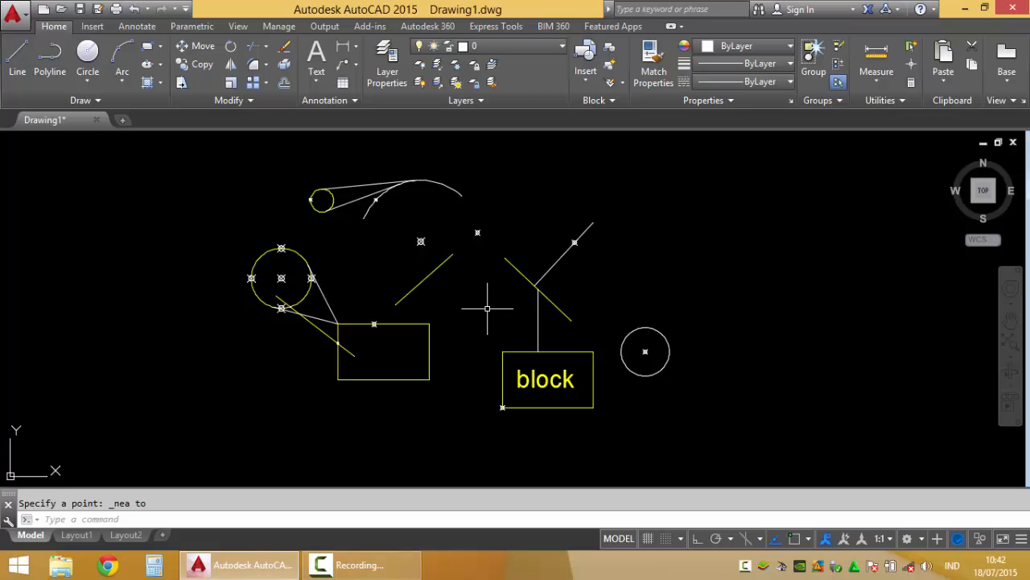
- Draw a line from the left slanted yellow line's upper endpoint, ending level with the rectangle's upper-right corner using a temporary track point
click(17, 56)
scroll(462, 300, up, 4)
shift+right_click(448, 189)
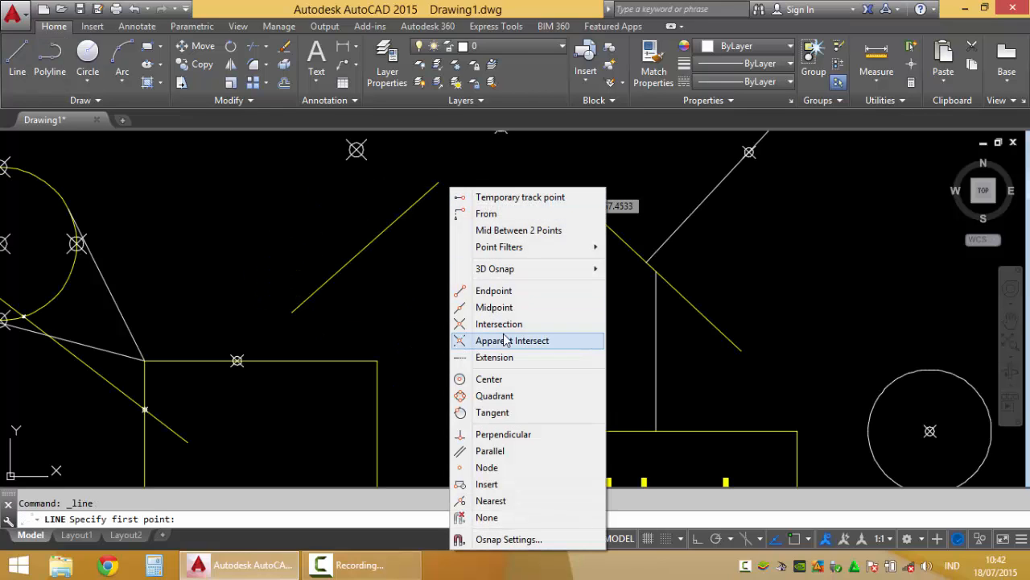
click(507, 292)
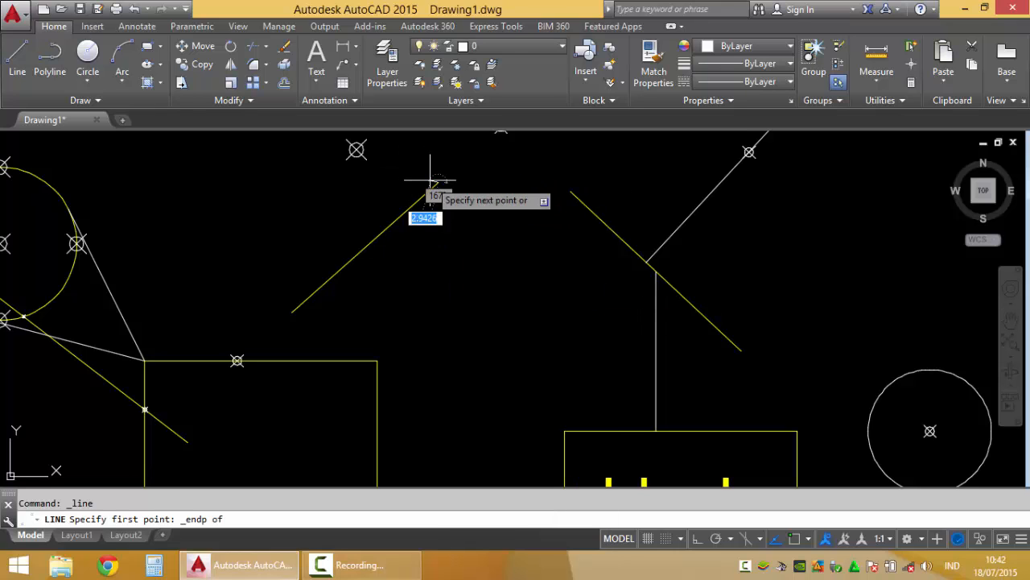
click(435, 186)
shift+right_click(545, 306)
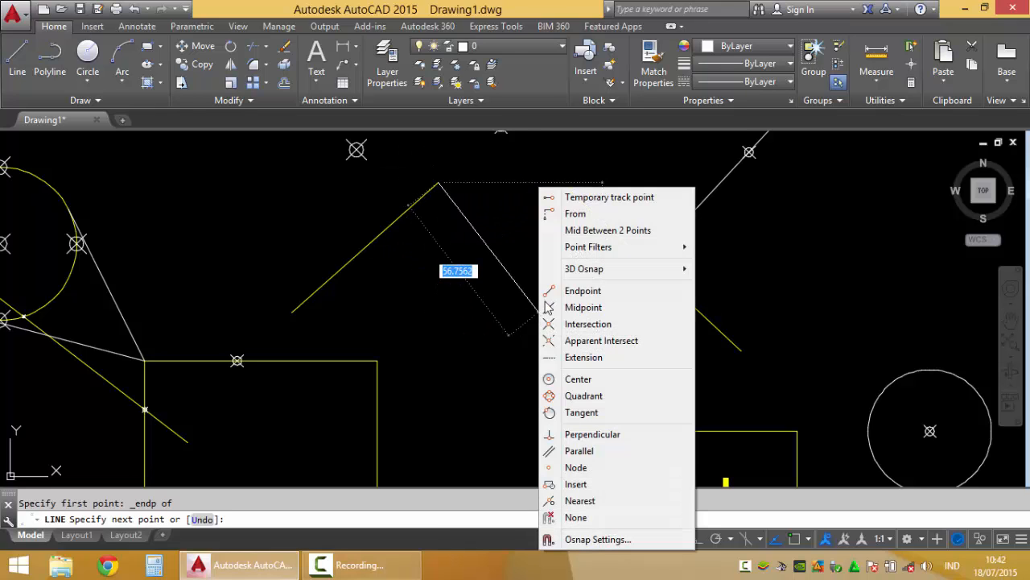
click(596, 200)
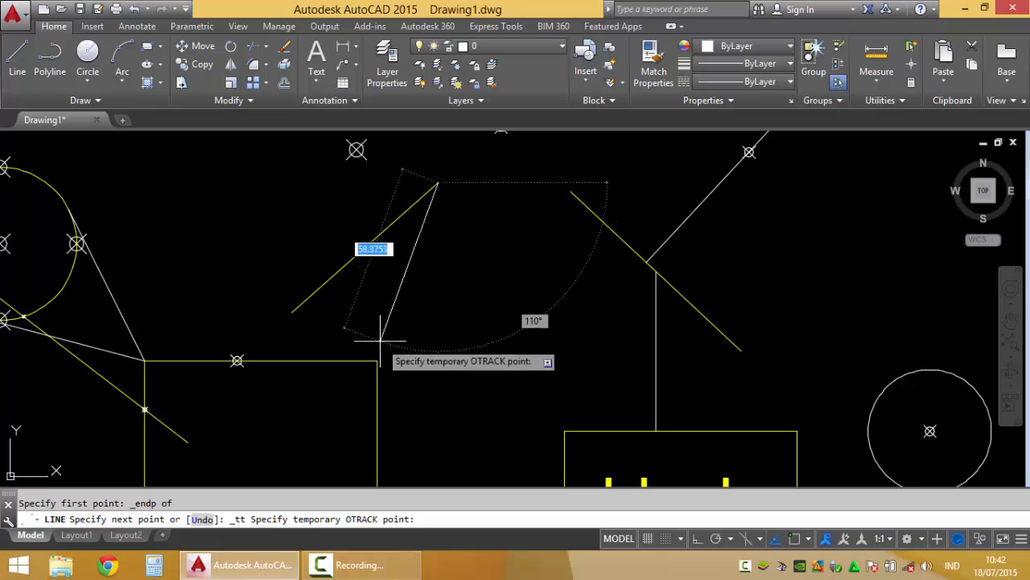
shift+right_click(387, 346)
click(429, 292)
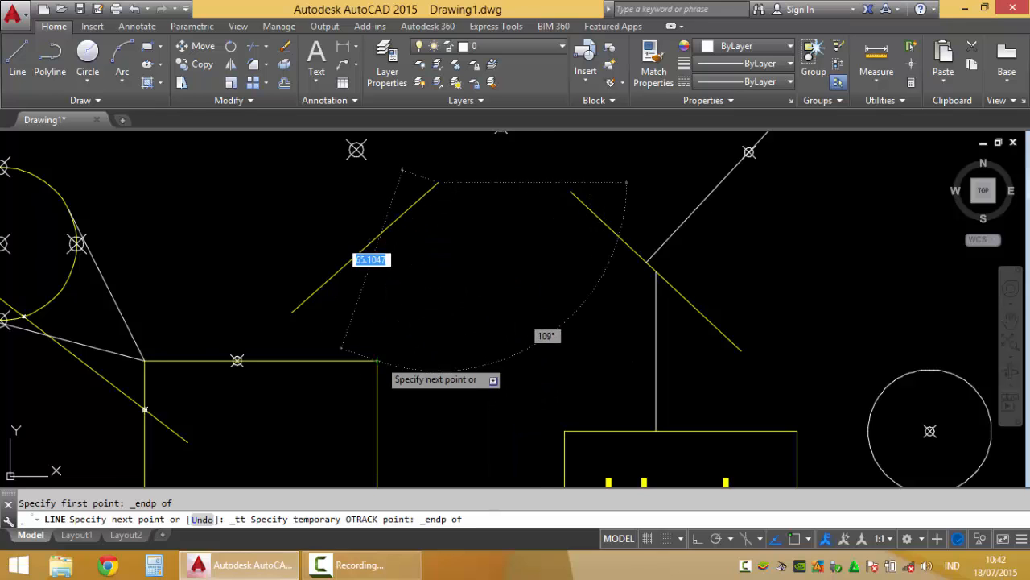
click(376, 360)
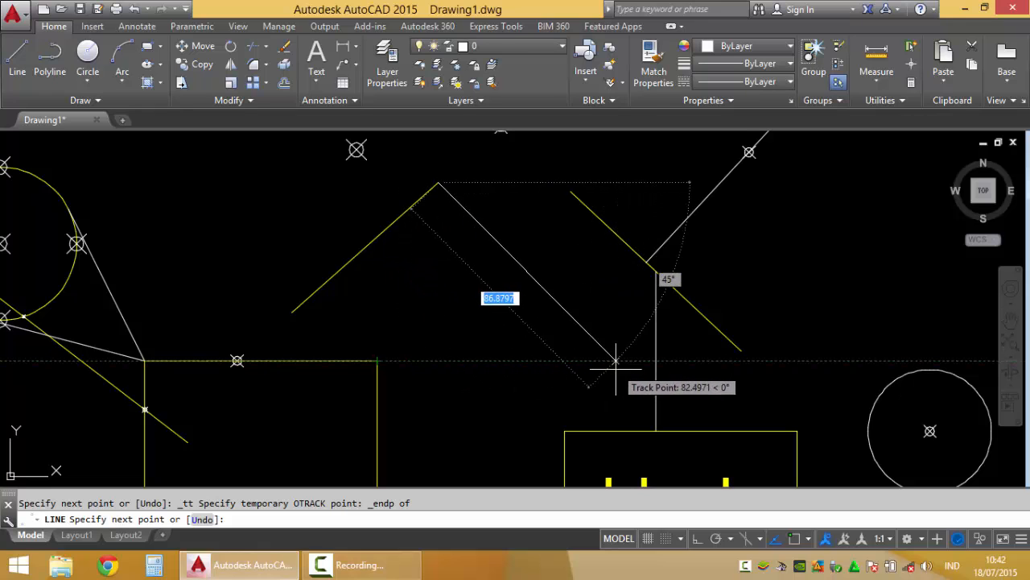
click(568, 361)
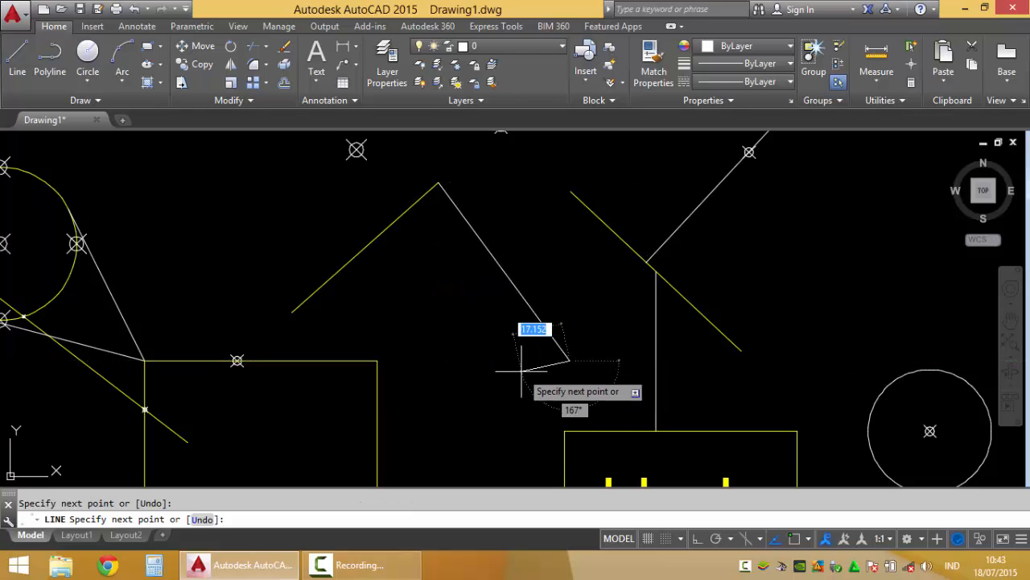
key(Return)
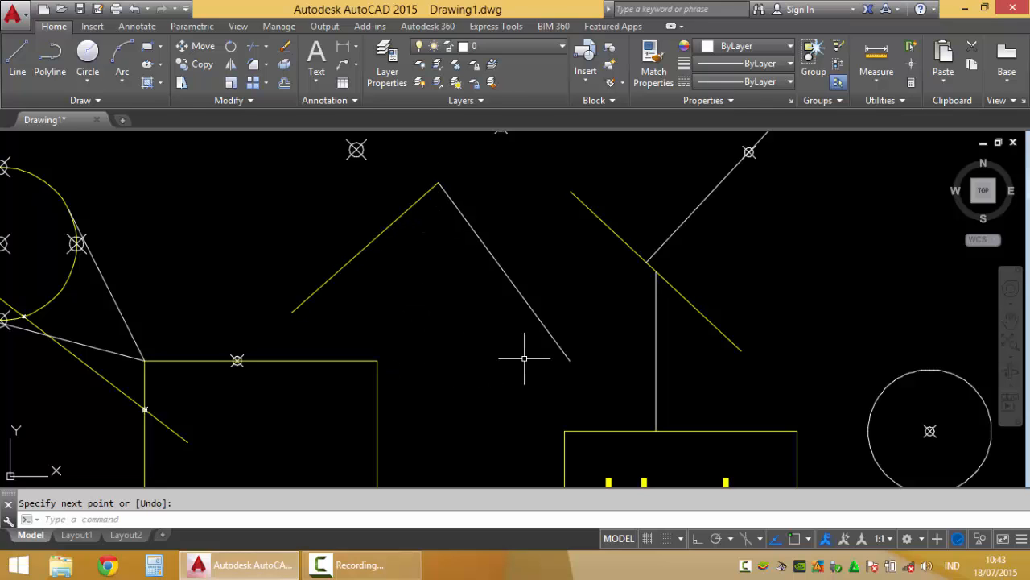
scroll(458, 363, down, 3)
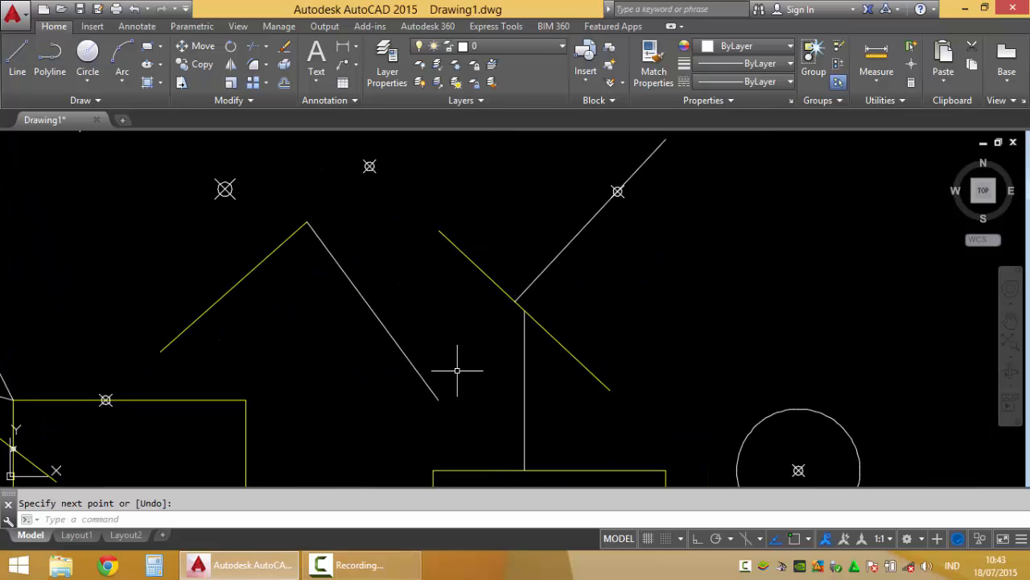
shift+right_click(713, 250)
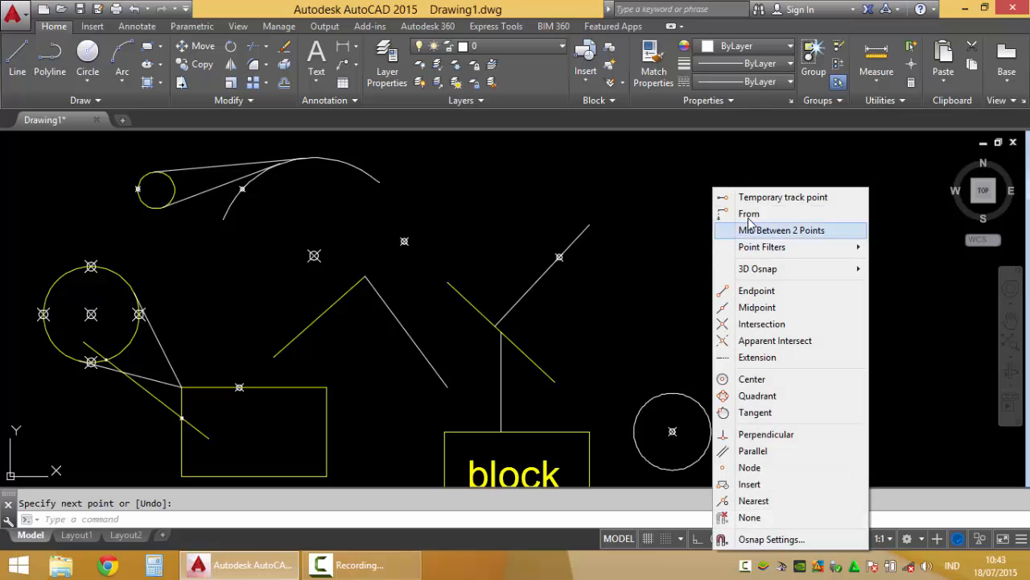
click(703, 256)
middle_drag(638, 308, 667, 259)
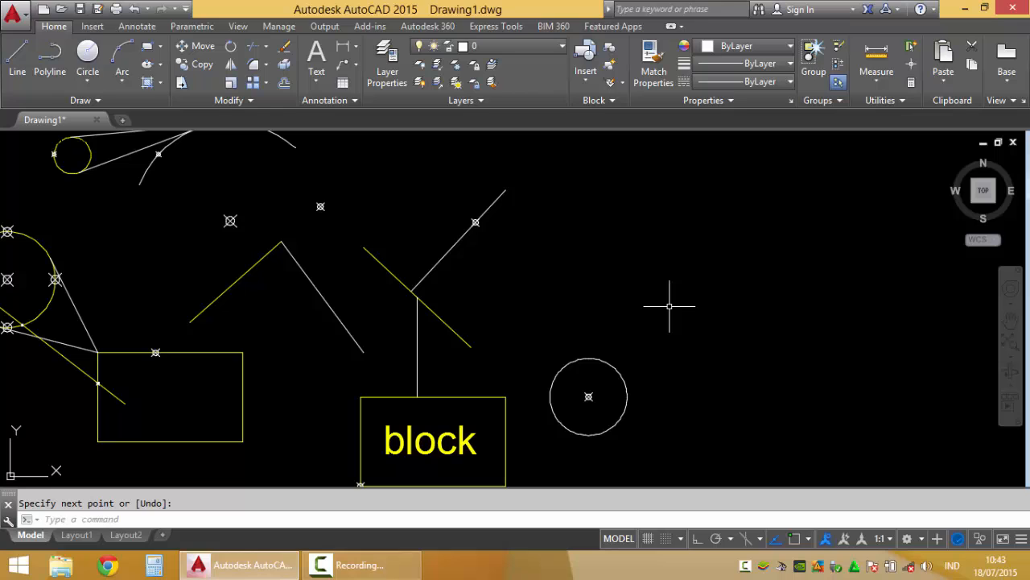
middle_drag(552, 333, 488, 273)
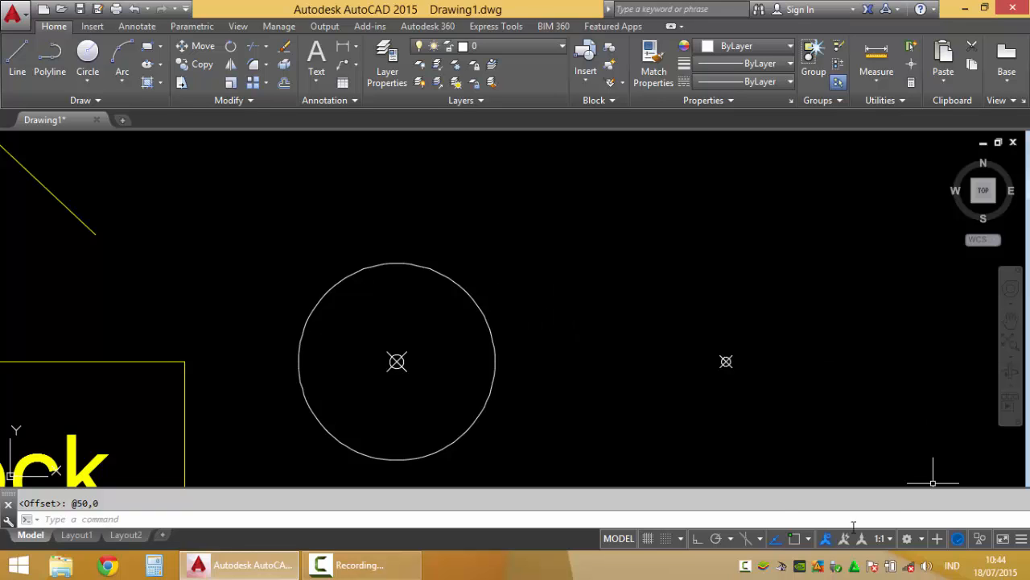
- Turn on running object snap for the drawing
click(799, 542)
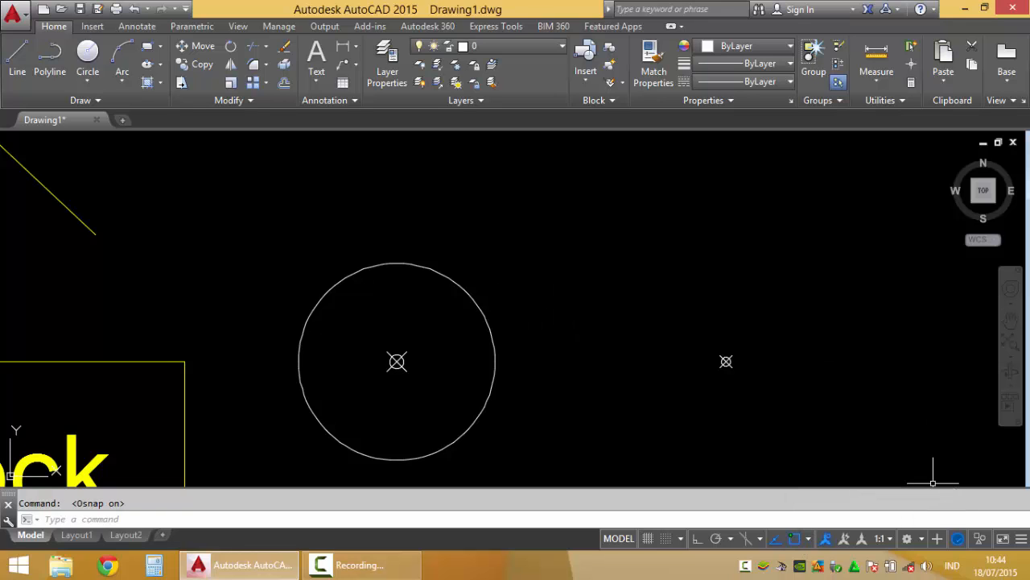
scroll(736, 386, down, 4)
mouse_move(736, 387)
middle_down()
mouse_move(652, 410)
mouse_move(708, 371)
middle_up()
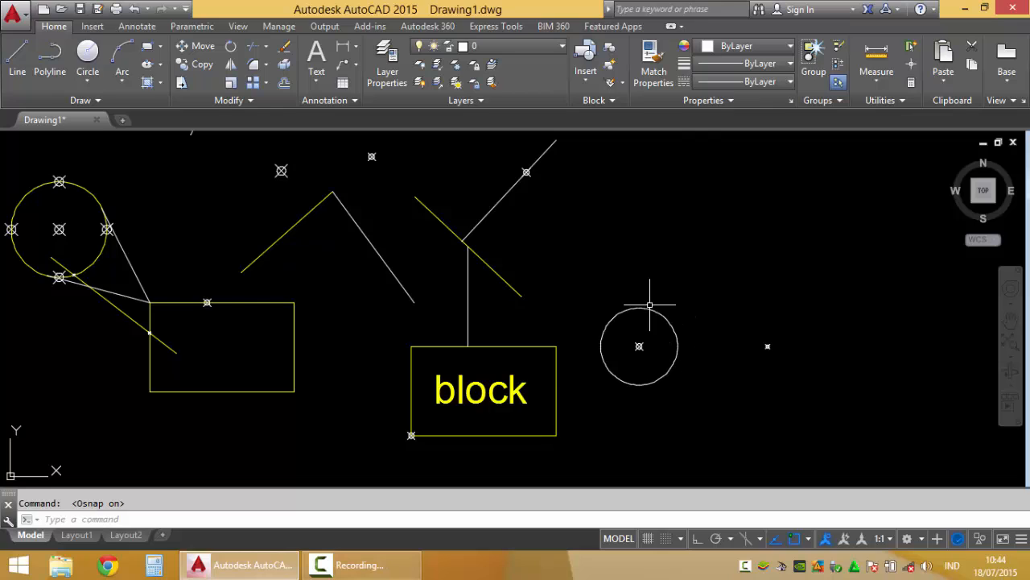
scroll(493, 314, down, 2)
middle_drag(347, 394, 411, 379)
scroll(393, 371, up, 4)
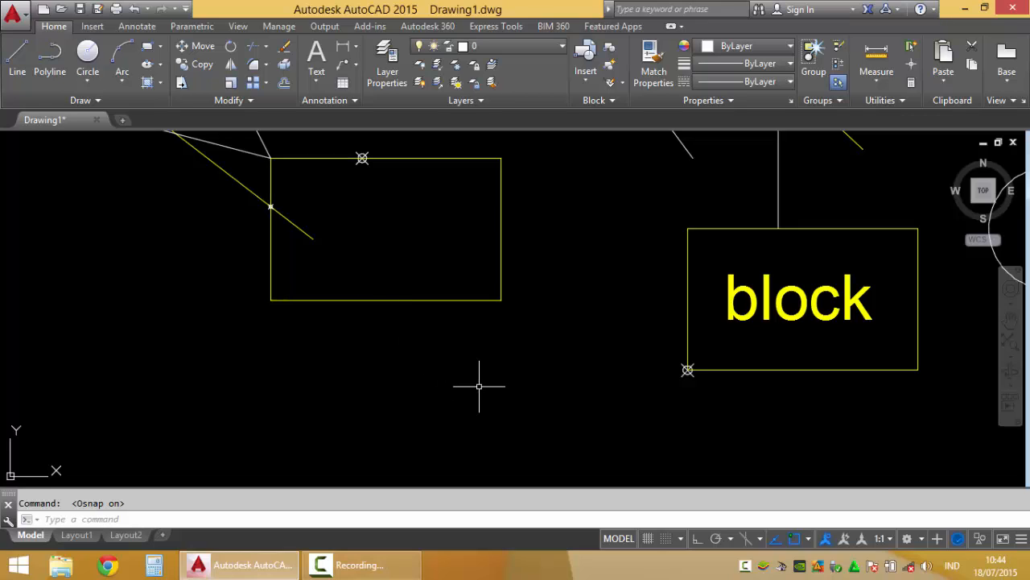
- Place a point below the yellow rectangle using From, with the bottom edge's midpoint as base and offset @0,-10
text(point)
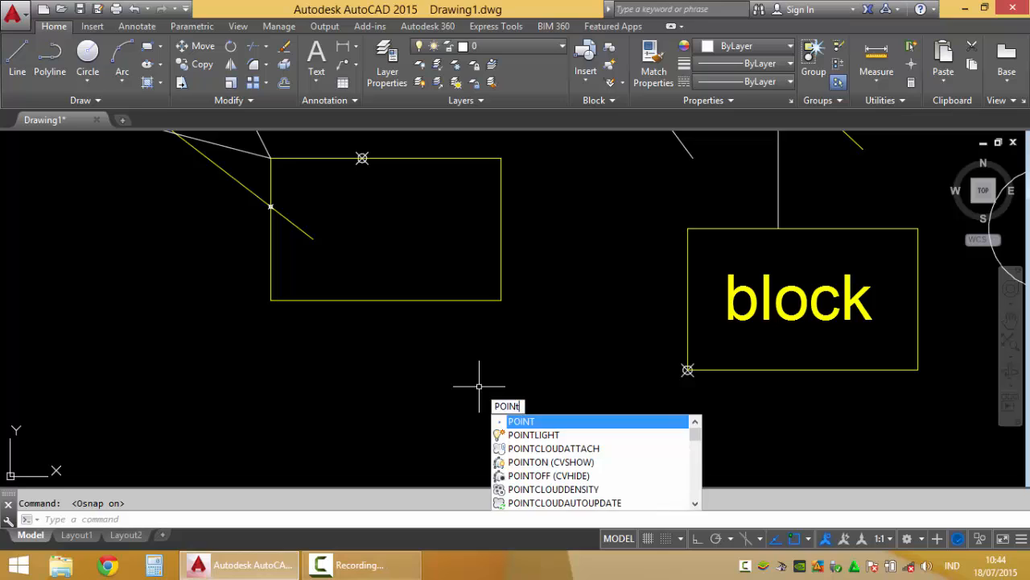
key(Return)
text(f)
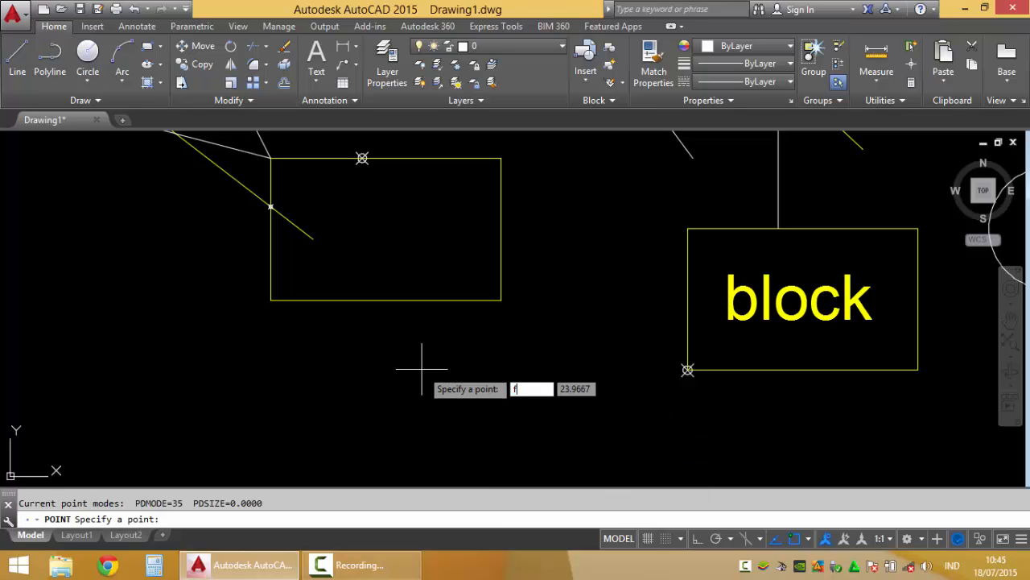
text(rom)
key(Return)
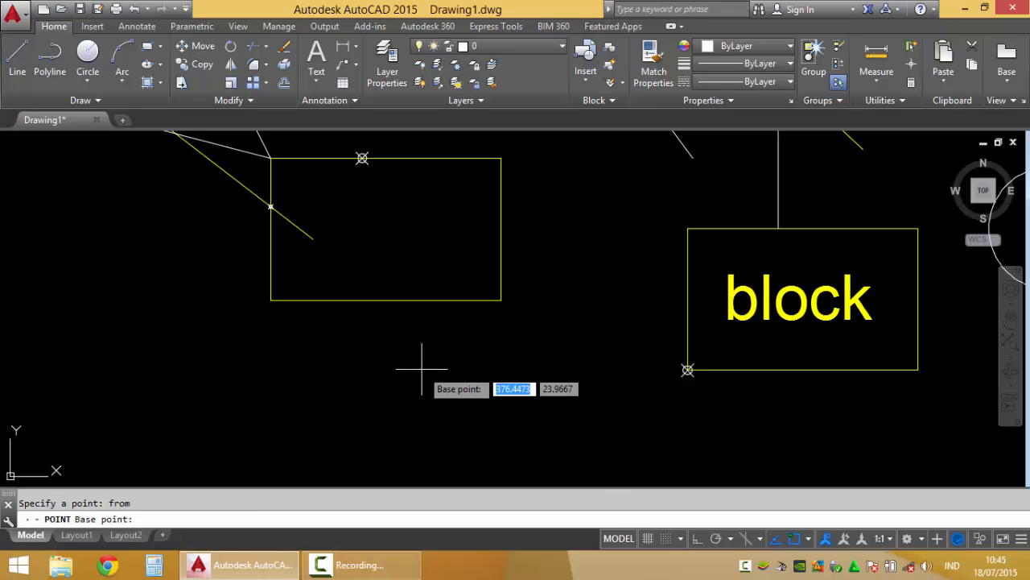
click(386, 300)
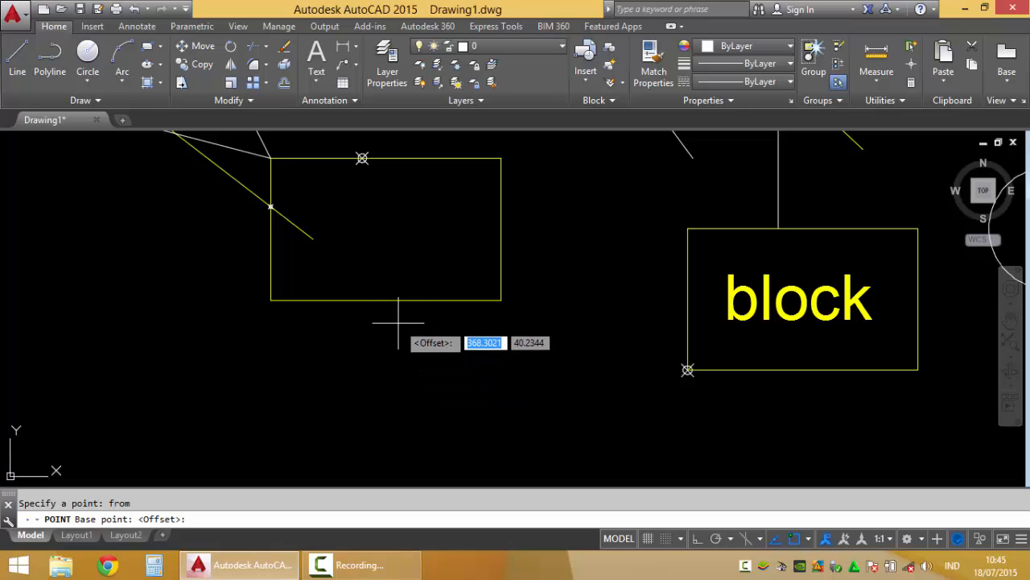
text(@)
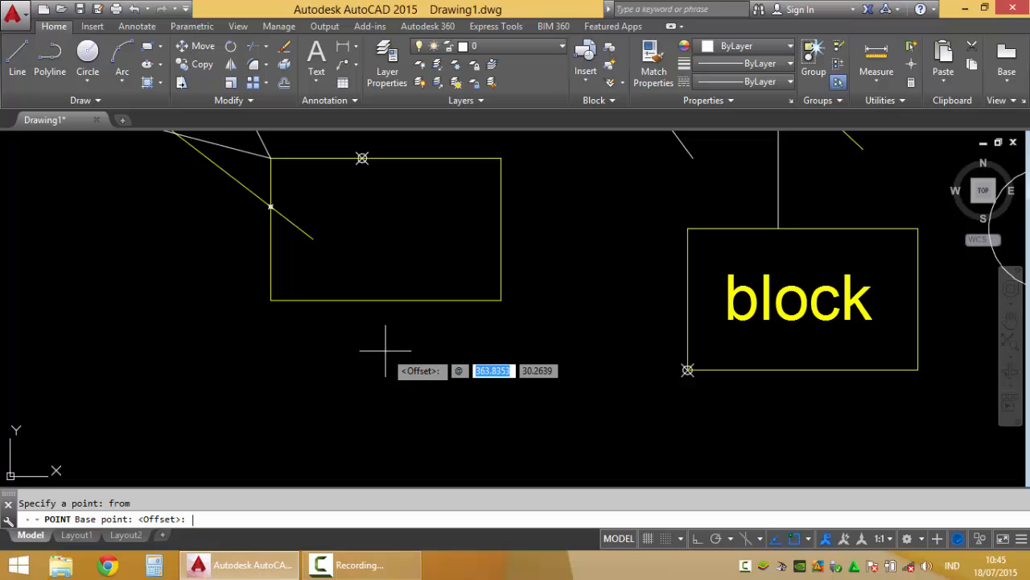
text(0)
key(Tab)
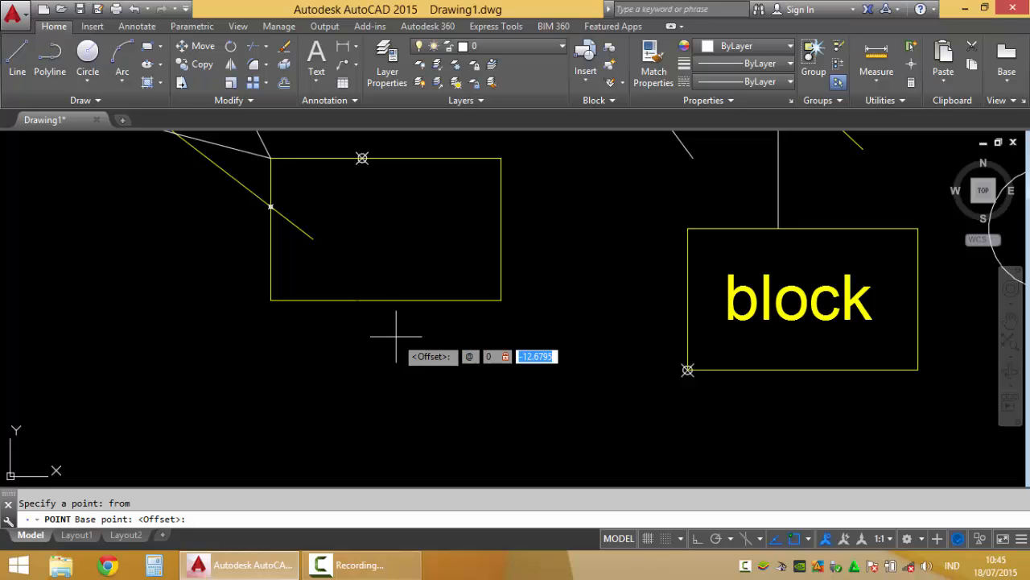
text(-10)
key(Return)
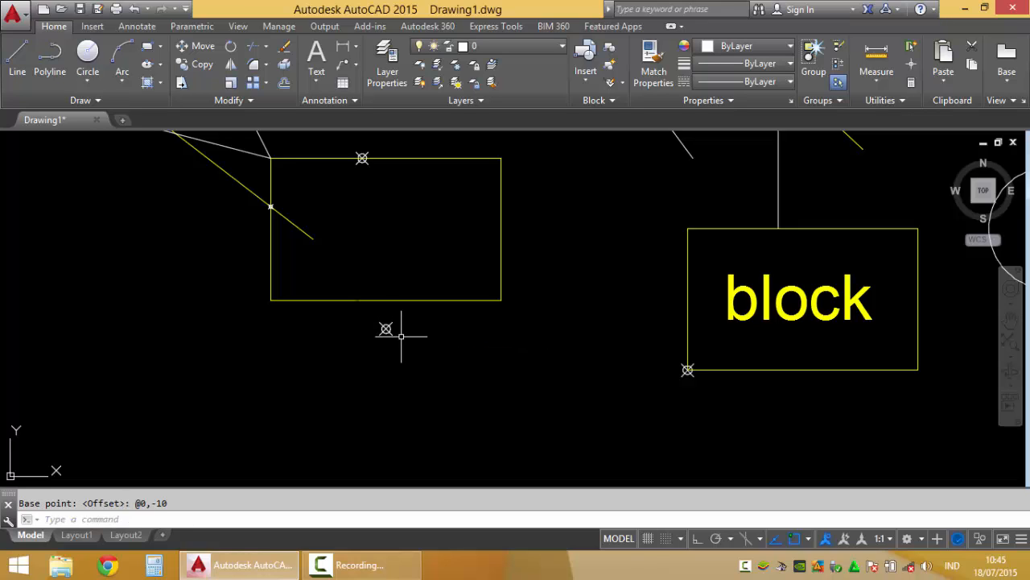
- Place a point below the yellow rectangle's lower-right corner using From, with that corner as base and offset @0,-20
middle_drag(424, 351, 403, 352)
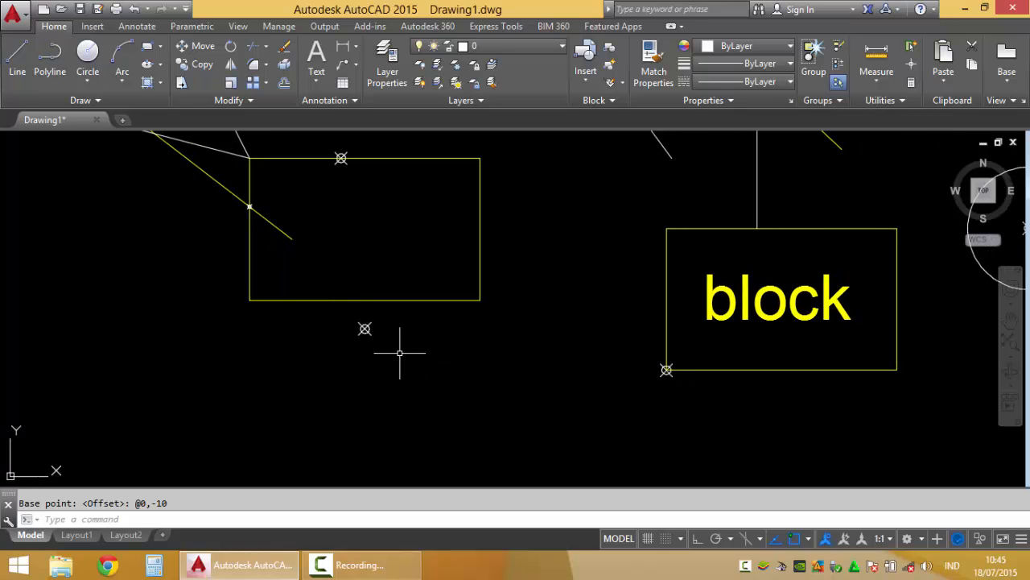
text(point)
key(Return)
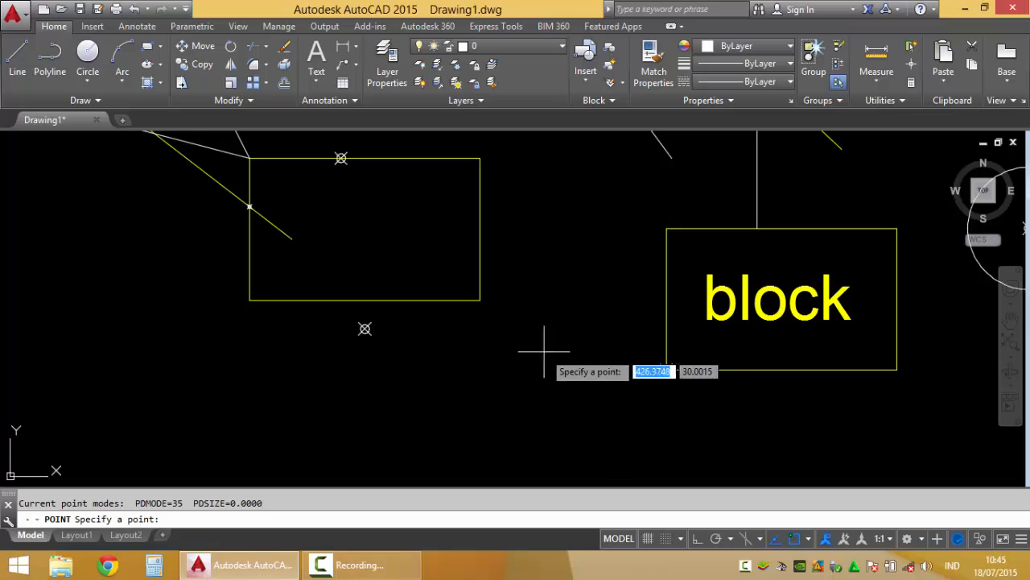
text(fro)
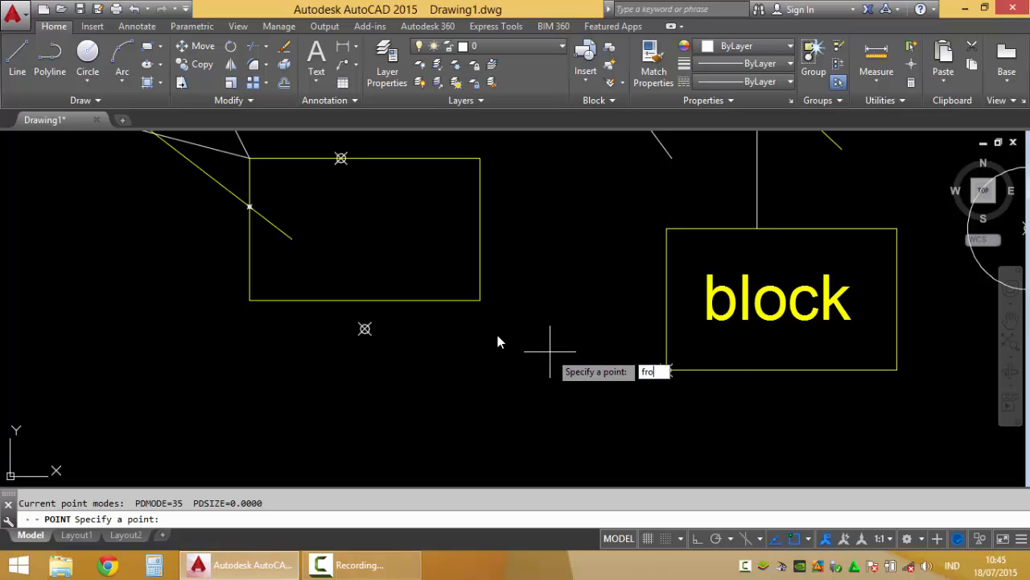
key(Return)
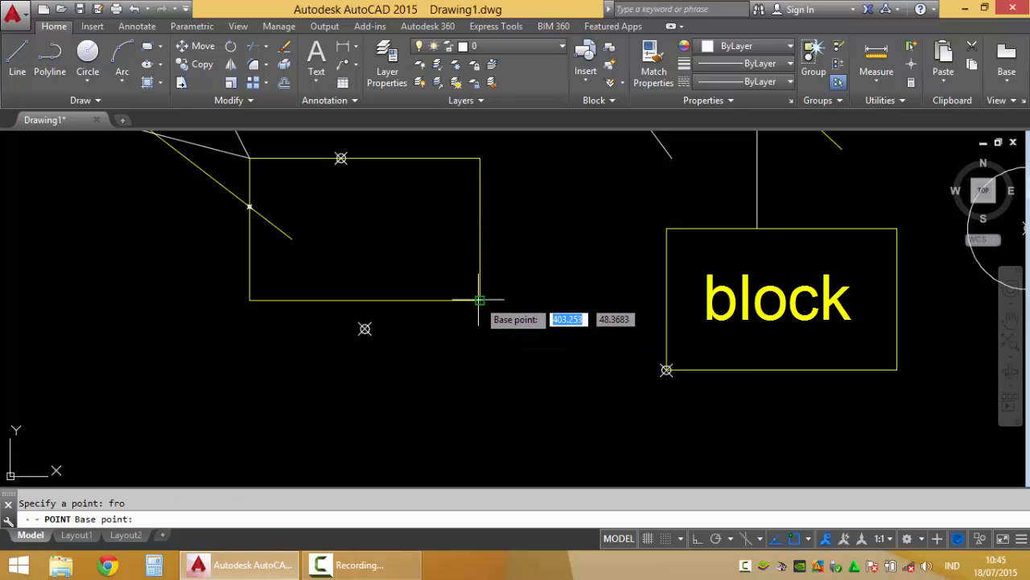
click(480, 299)
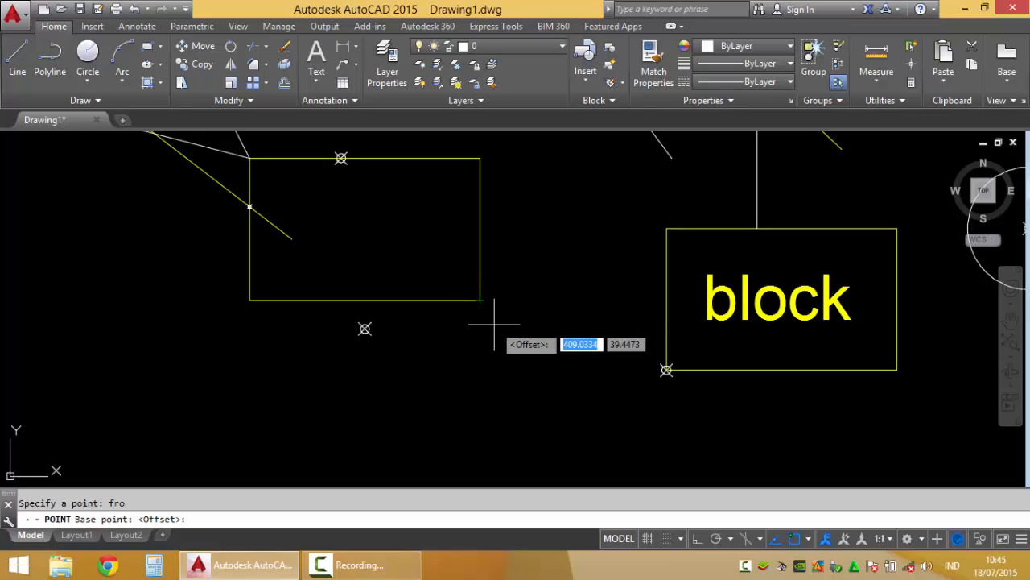
text(2)
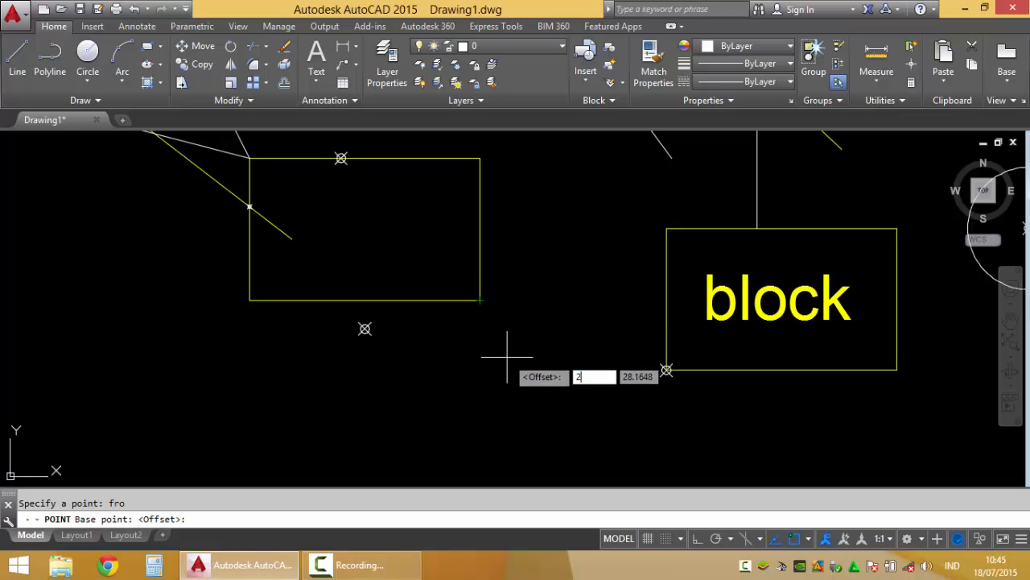
key(BackSpace)
key(shift)
text(@)
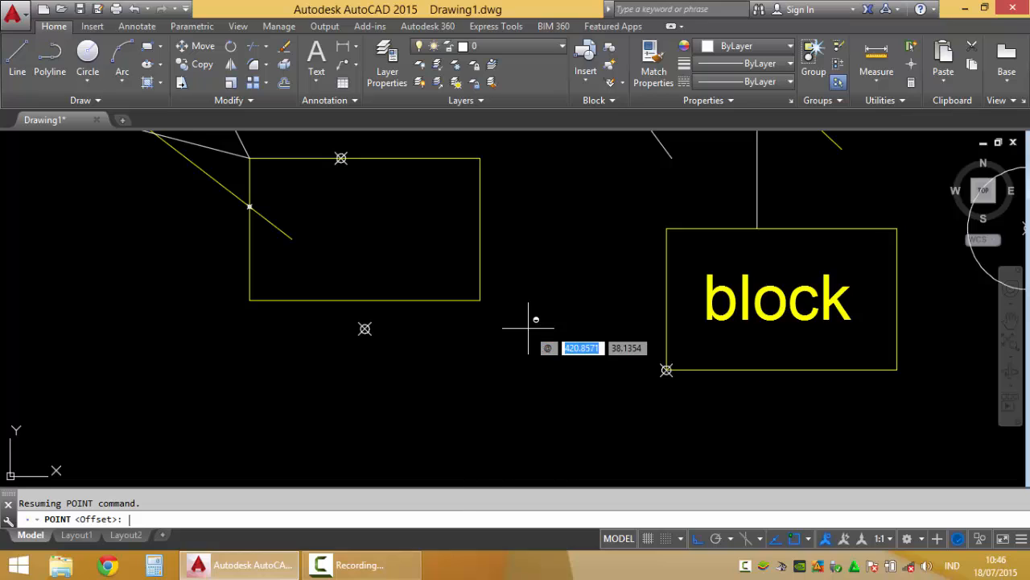
text(0,)
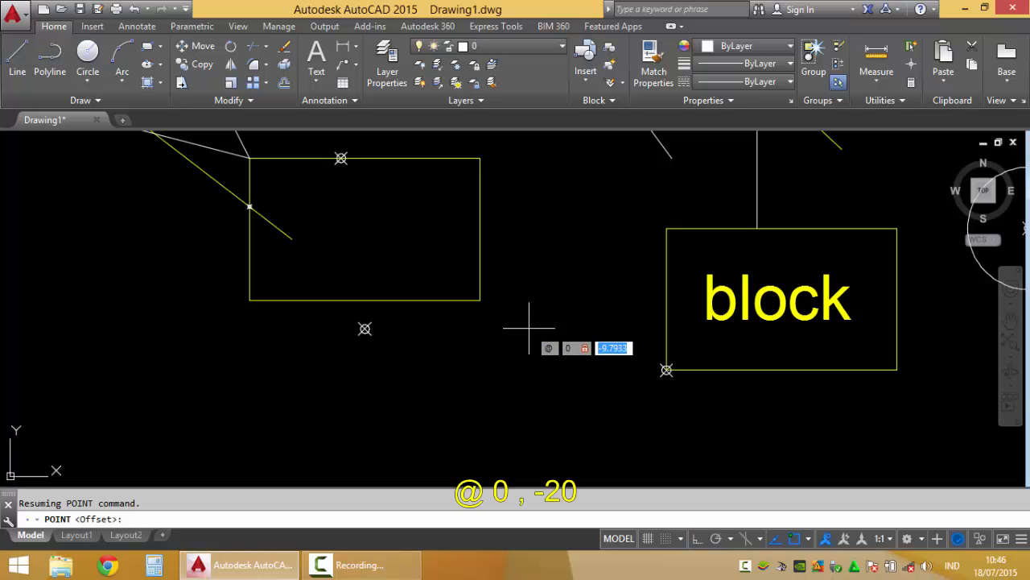
text(-20)
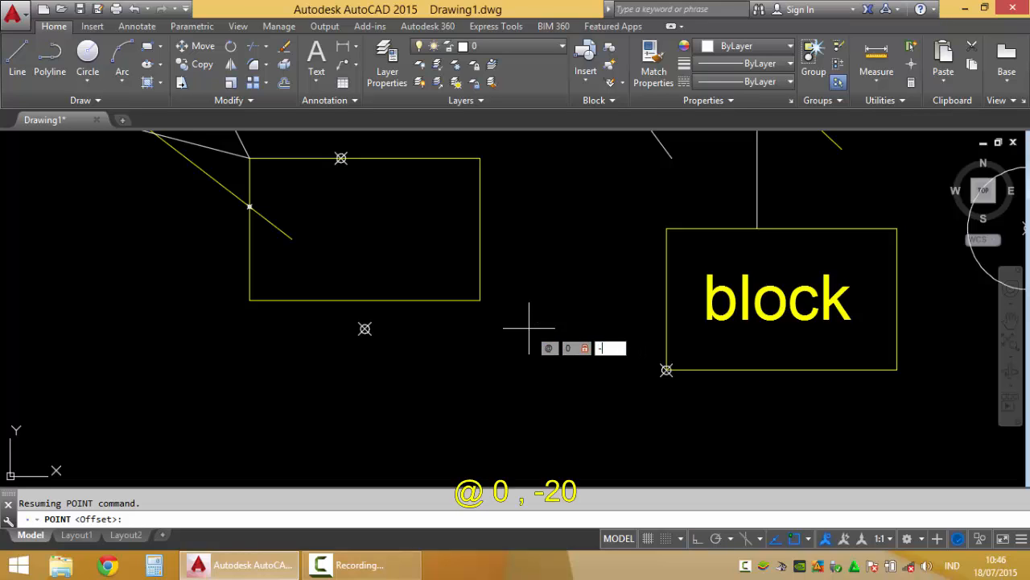
key(Return)
scroll(555, 389, down, 5)
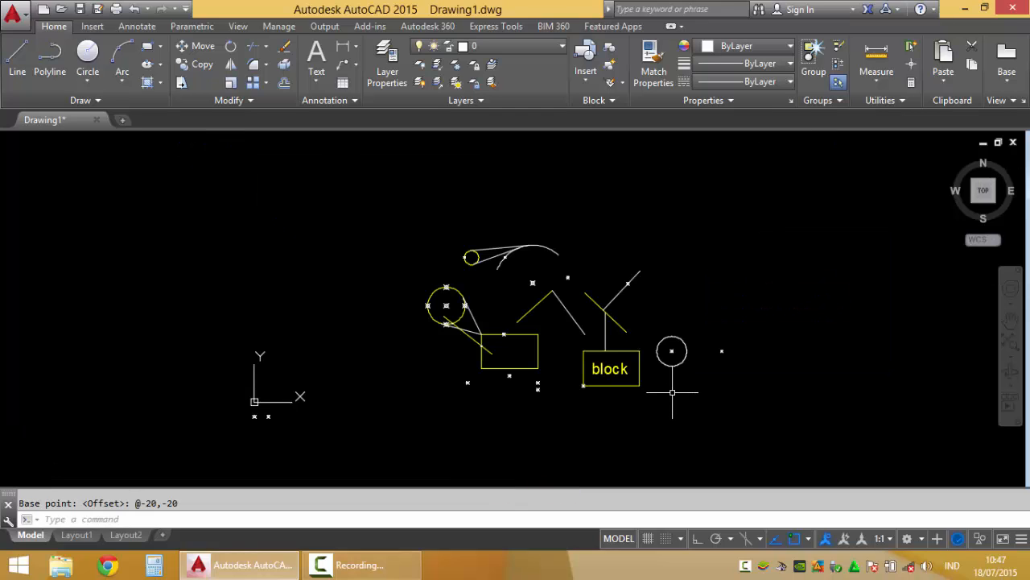
scroll(618, 410, up, 2)
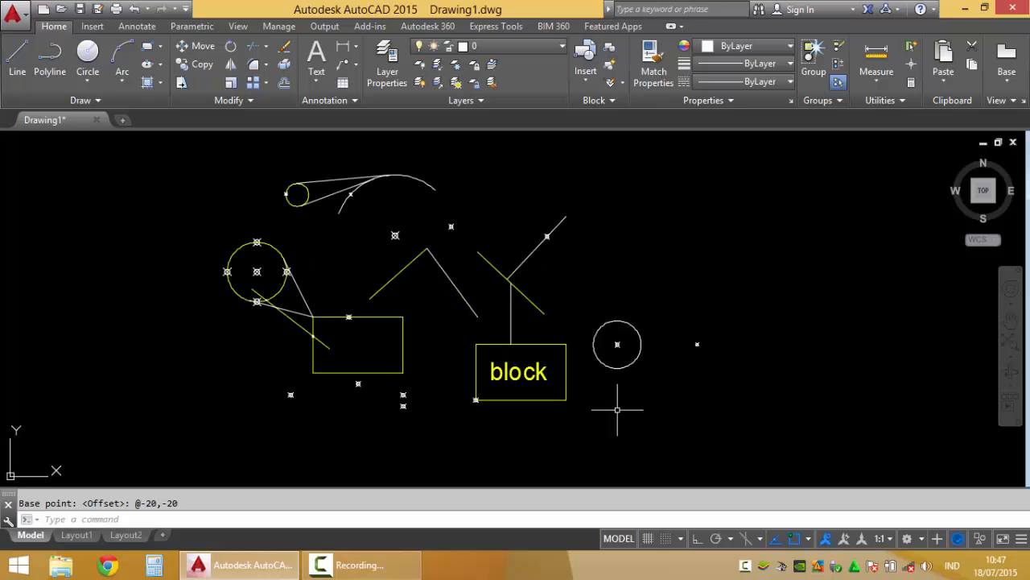